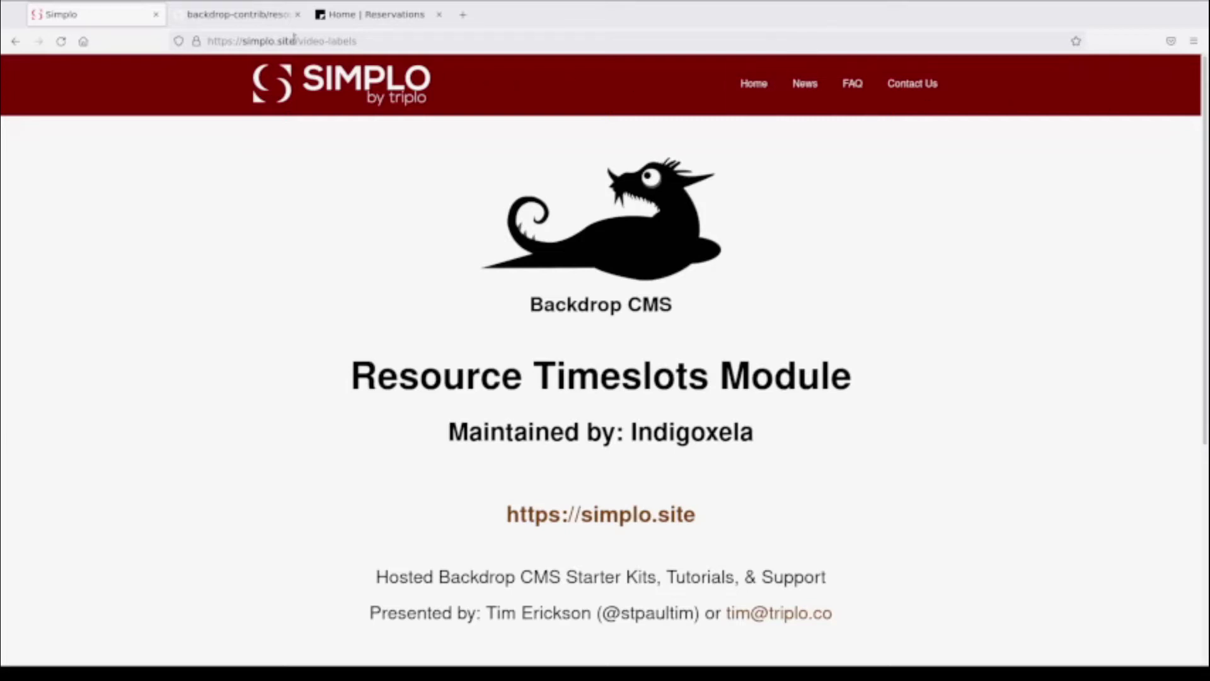
# Skim the resource_timeslots README, confirm its tags page shows no releases, and return to Code
pyautogui.click(237, 15)
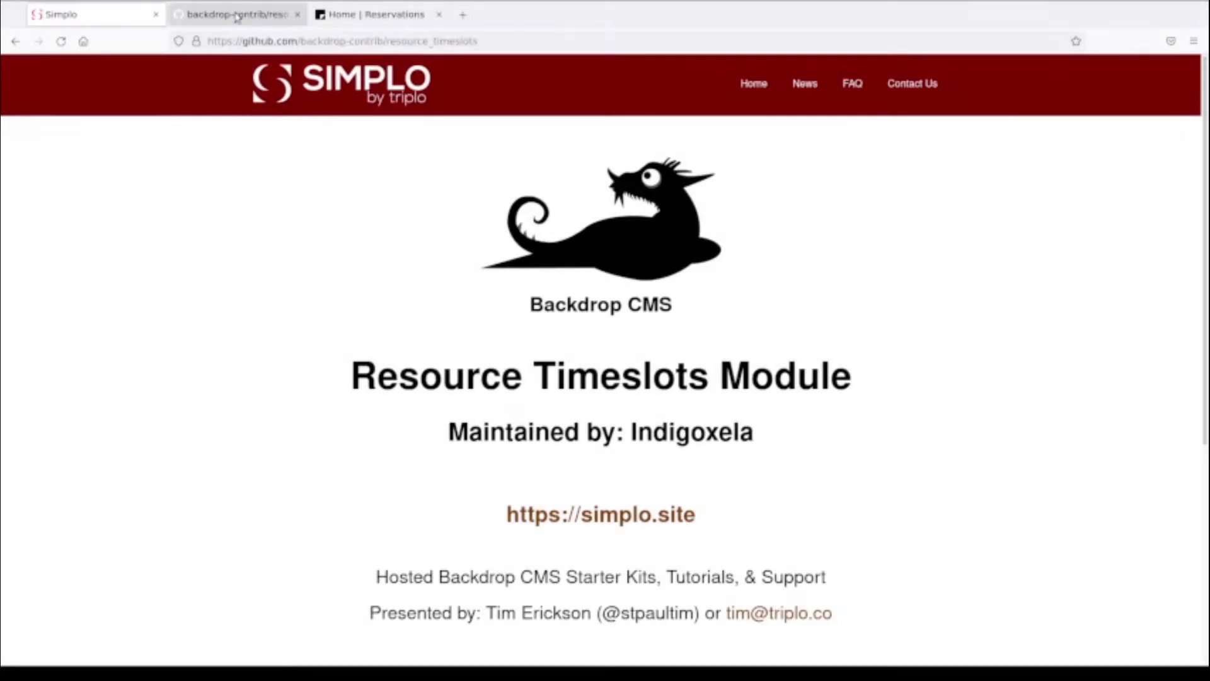
pyautogui.scroll(-4, 418, 373)
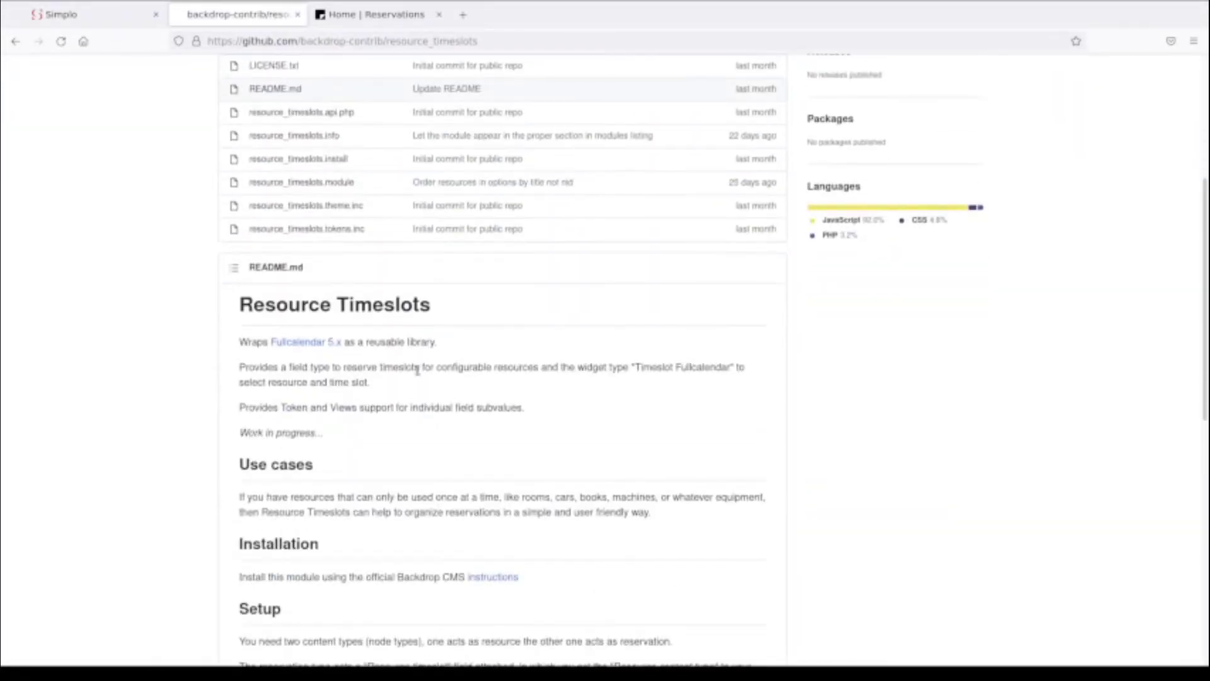
pyautogui.scroll(-8, 418, 374)
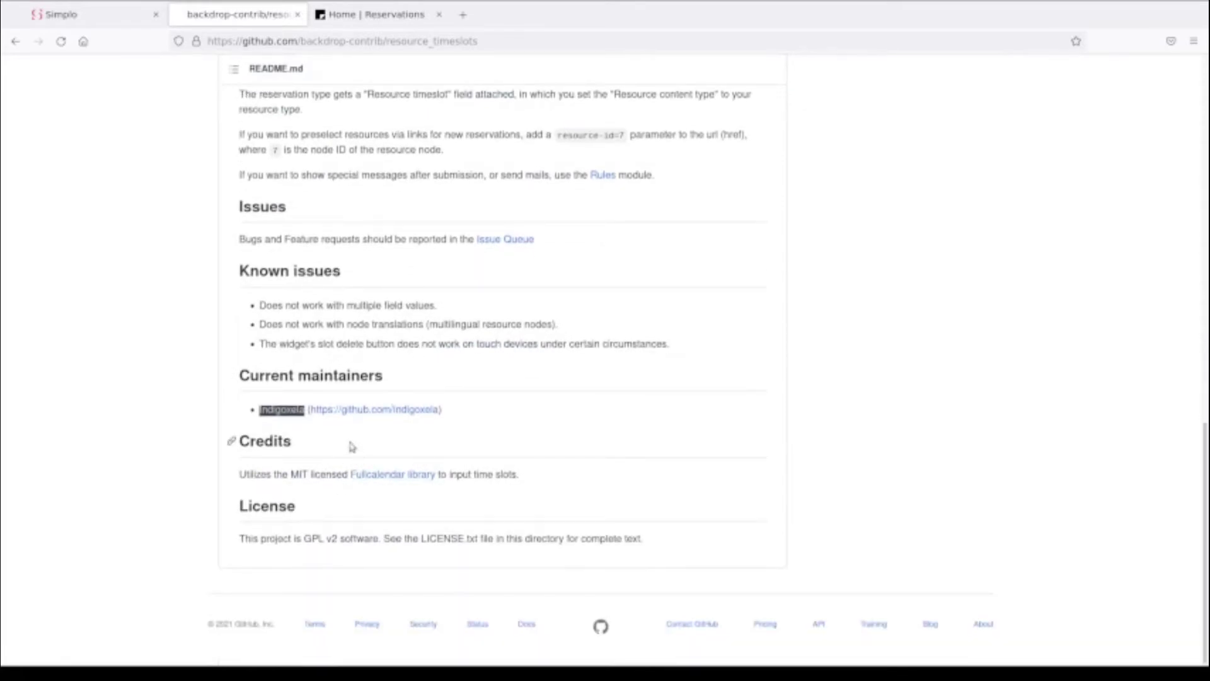
pyautogui.scroll(10, 351, 446)
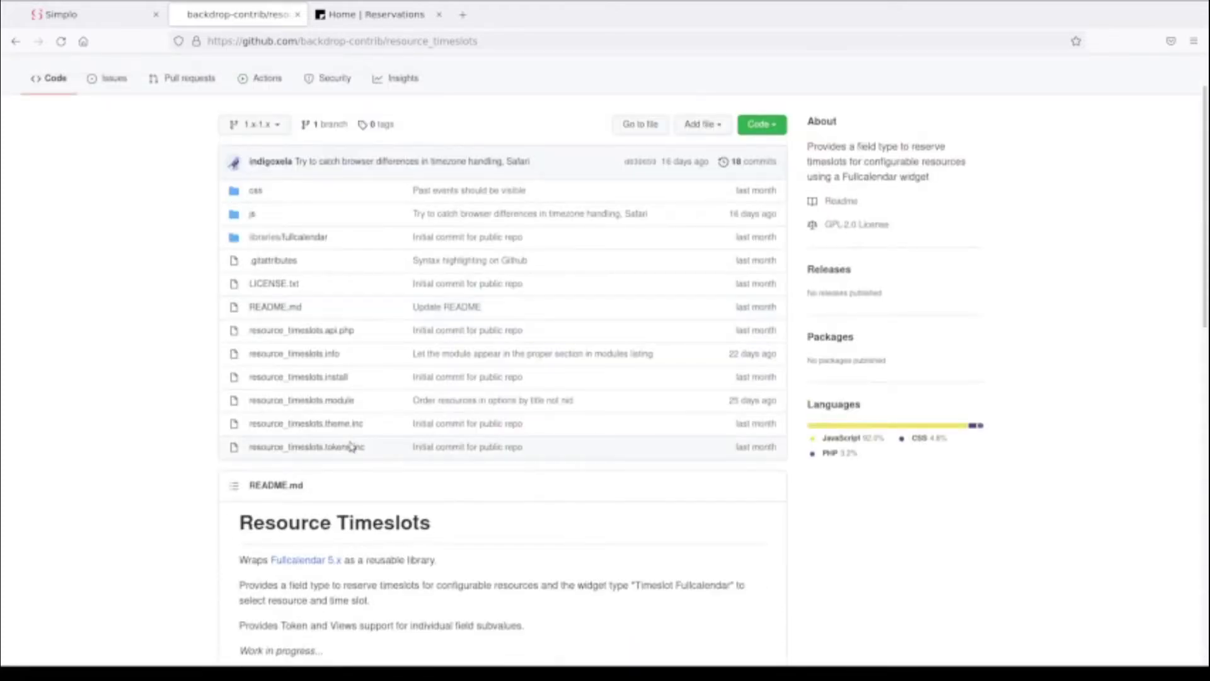
pyautogui.scroll(2, 351, 446)
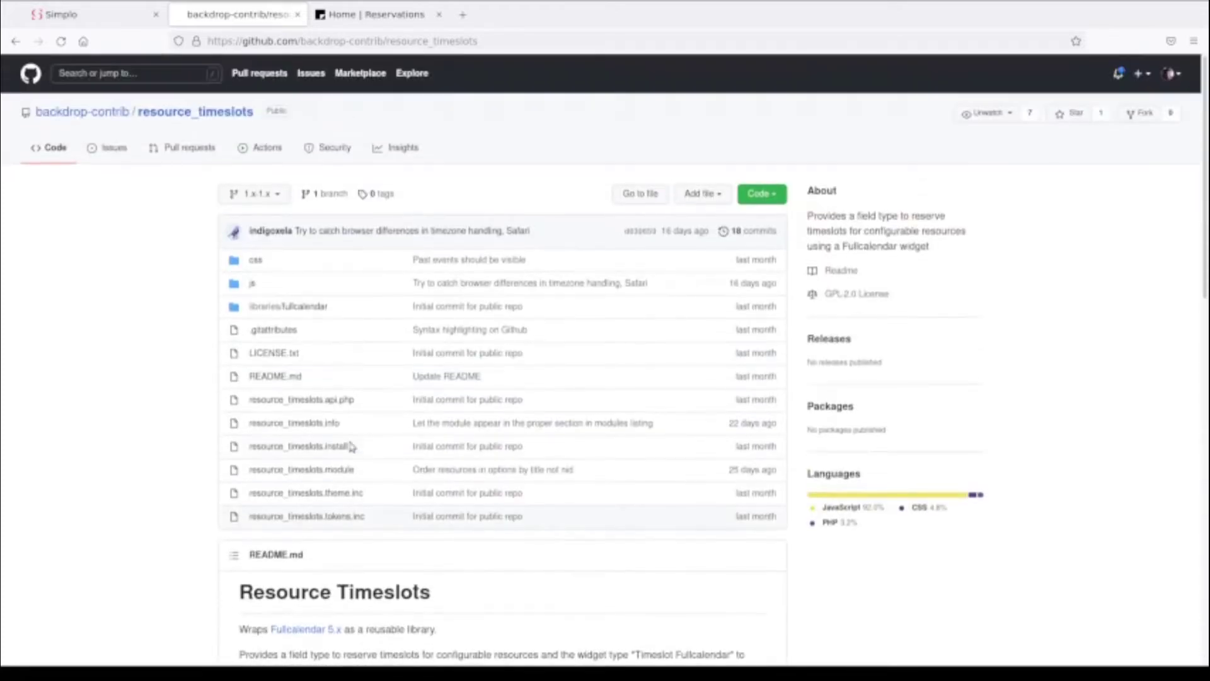
pyautogui.click(385, 197)
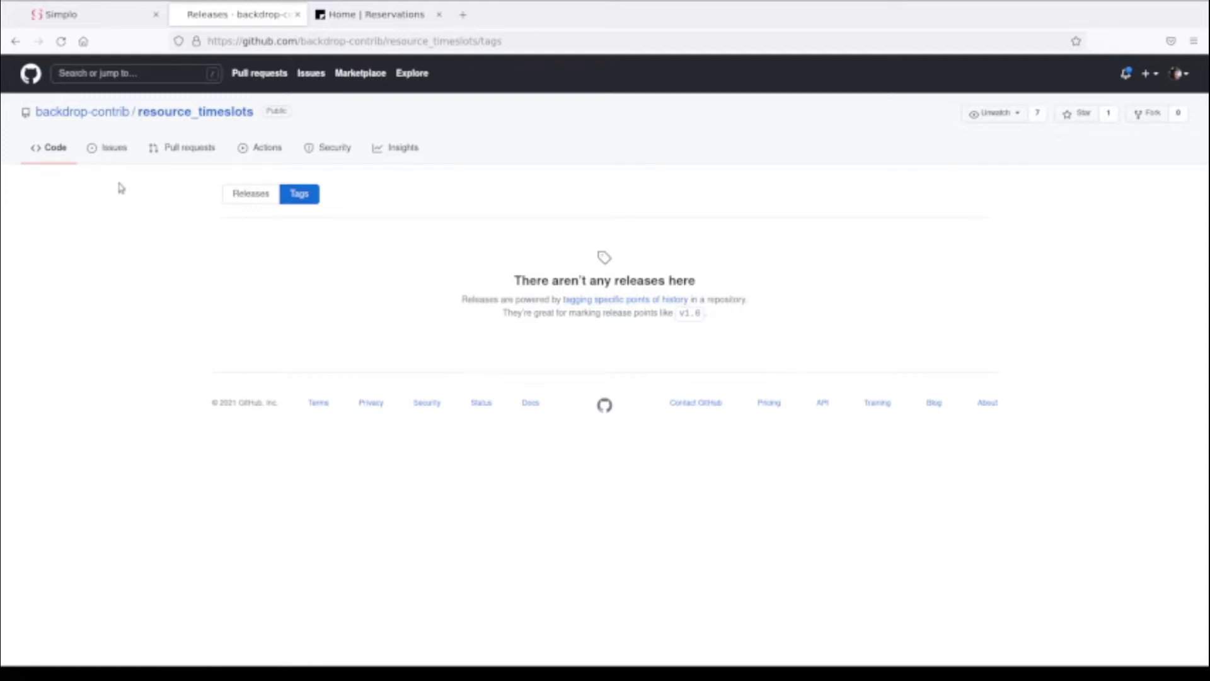
pyautogui.click(61, 153)
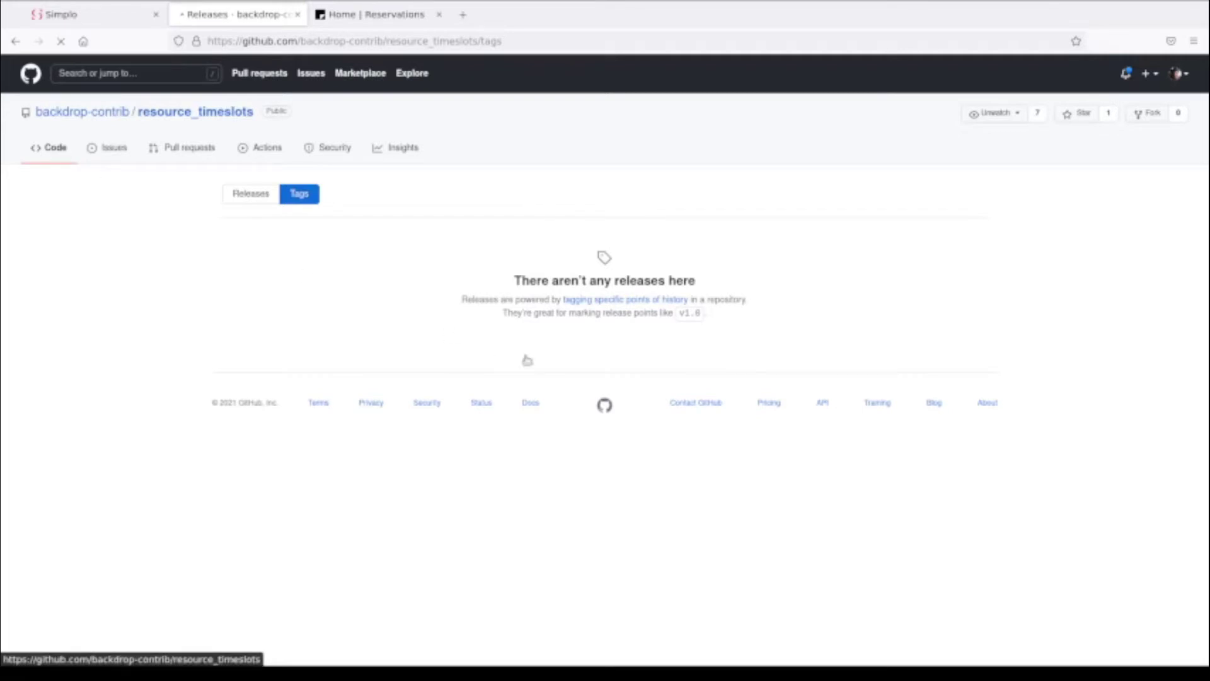
# Scroll through the resource_timeslots README, then go to the backdrop-contrib organization page
pyautogui.scroll(-5, 535, 363)
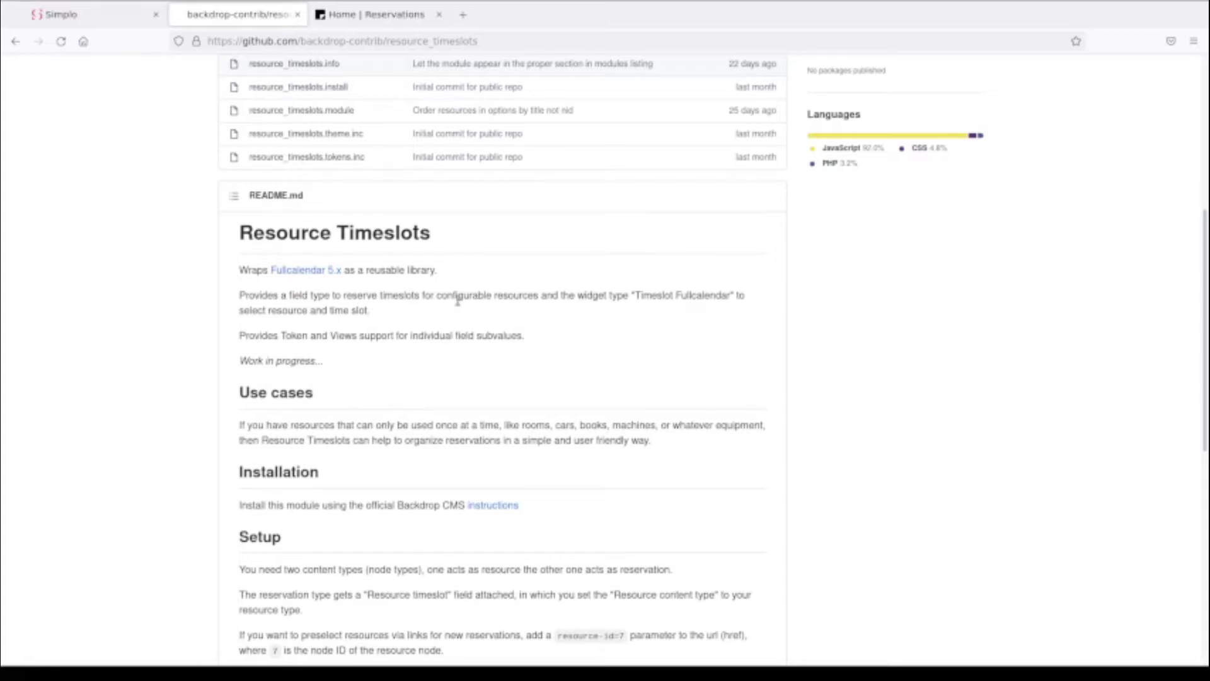
pyautogui.scroll(5, 459, 305)
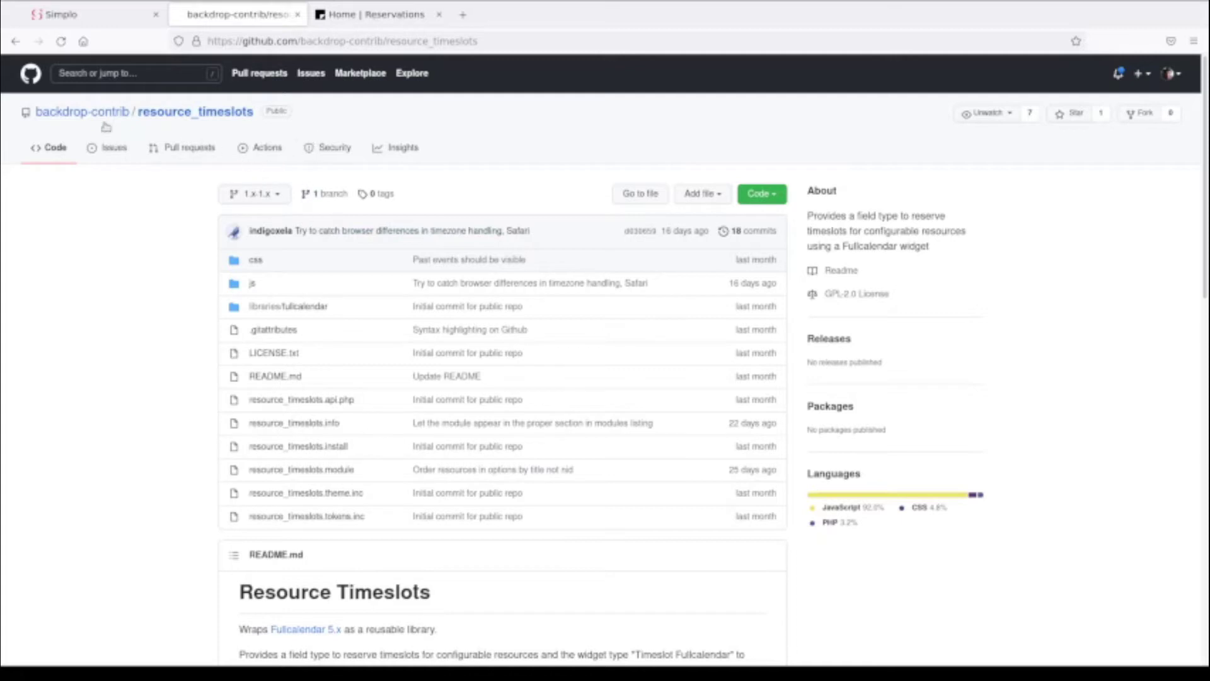
pyautogui.moveTo(44, 123)
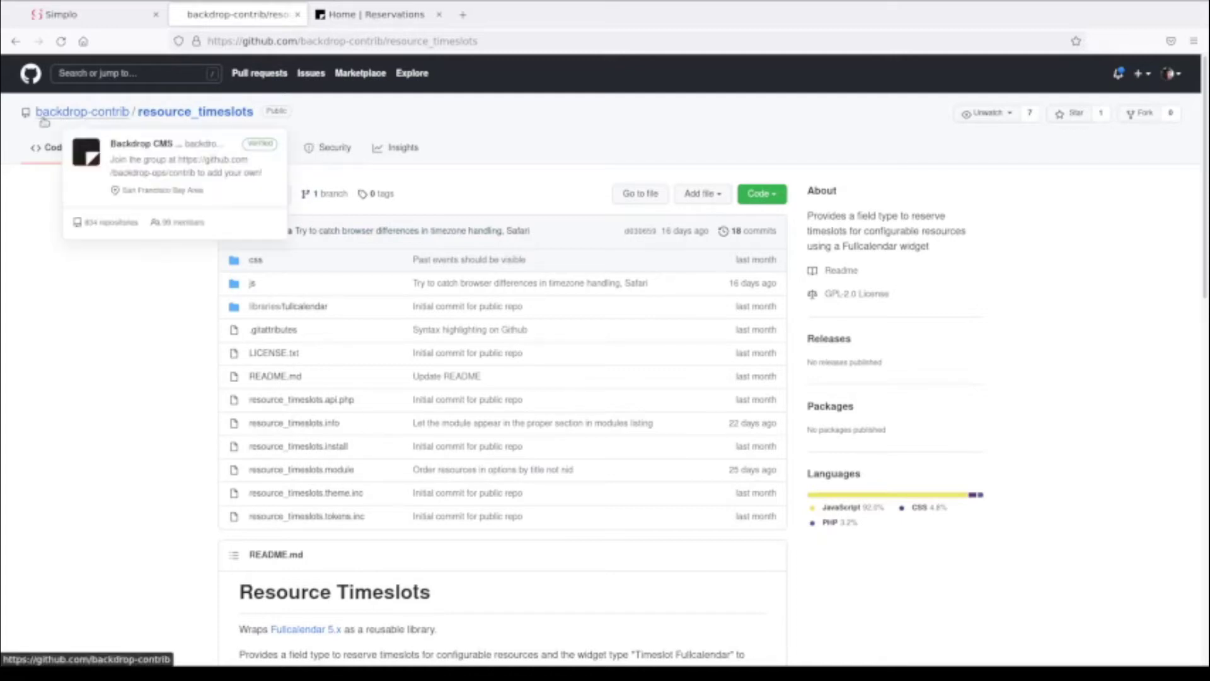
pyautogui.click(112, 116)
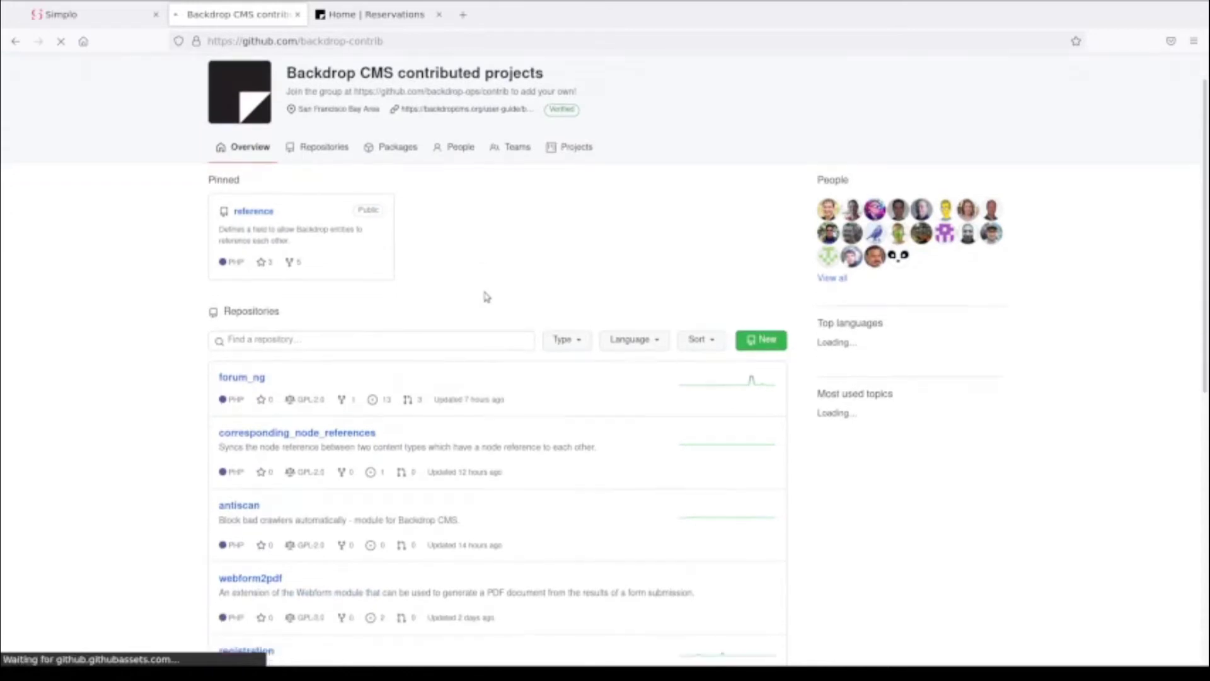
# Scroll through the backdrop-contrib organization's list of 834 repositories
pyautogui.scroll(-5, 485, 296)
pyautogui.scroll(1, 486, 297)
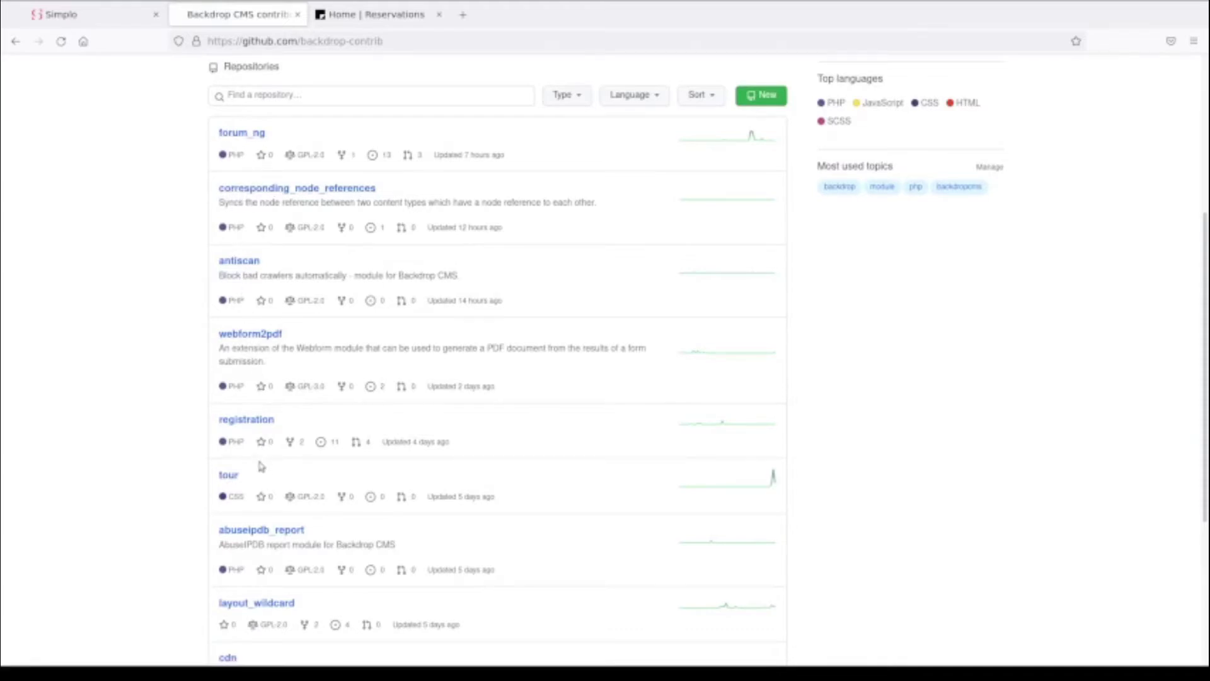
pyautogui.scroll(-1, 479, 71)
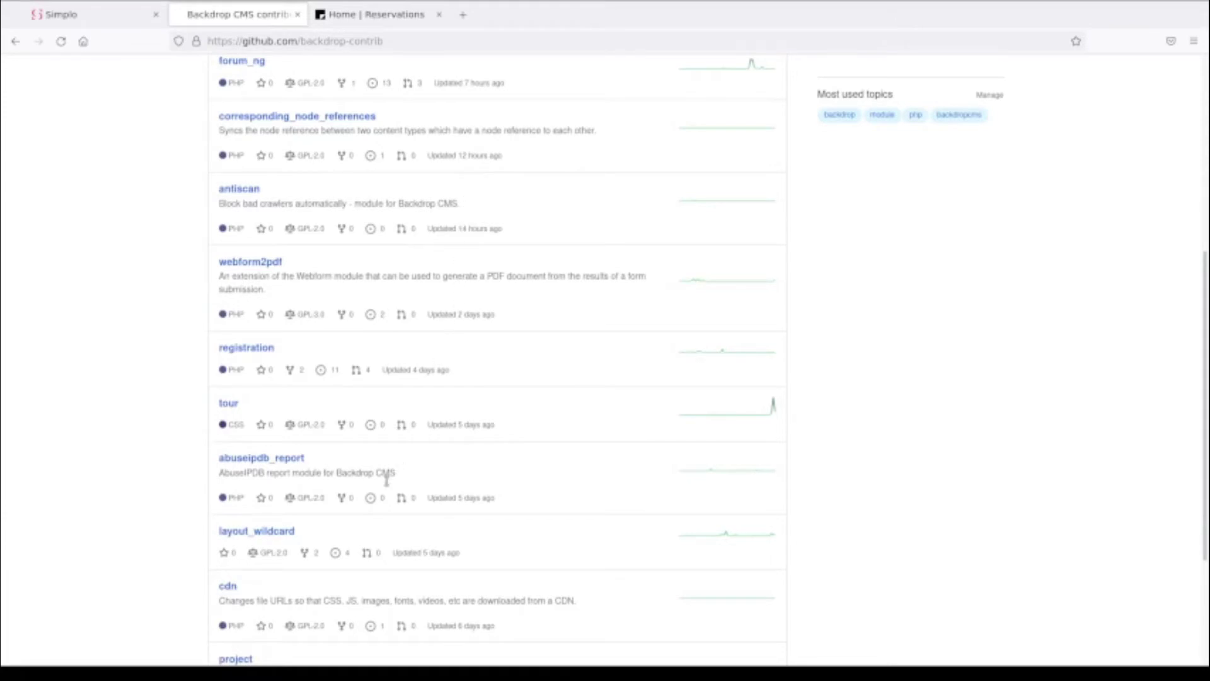
pyautogui.scroll(-3, 343, 395)
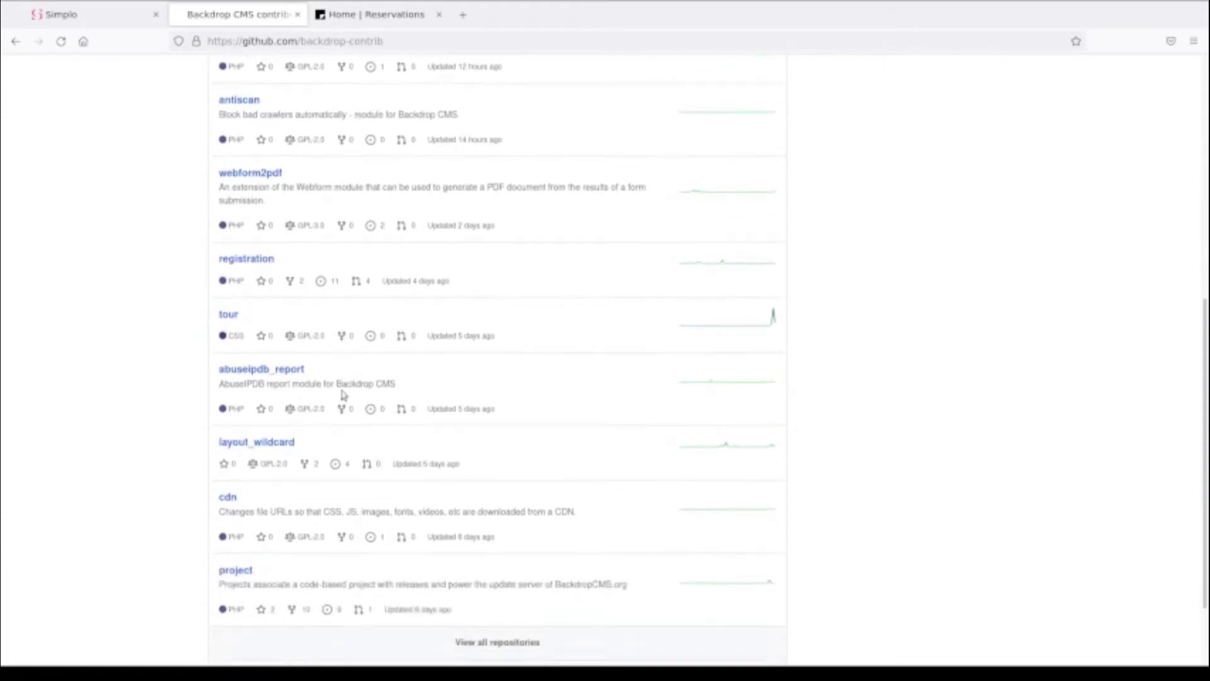
pyautogui.scroll(4, 344, 395)
pyautogui.scroll(4, 344, 395)
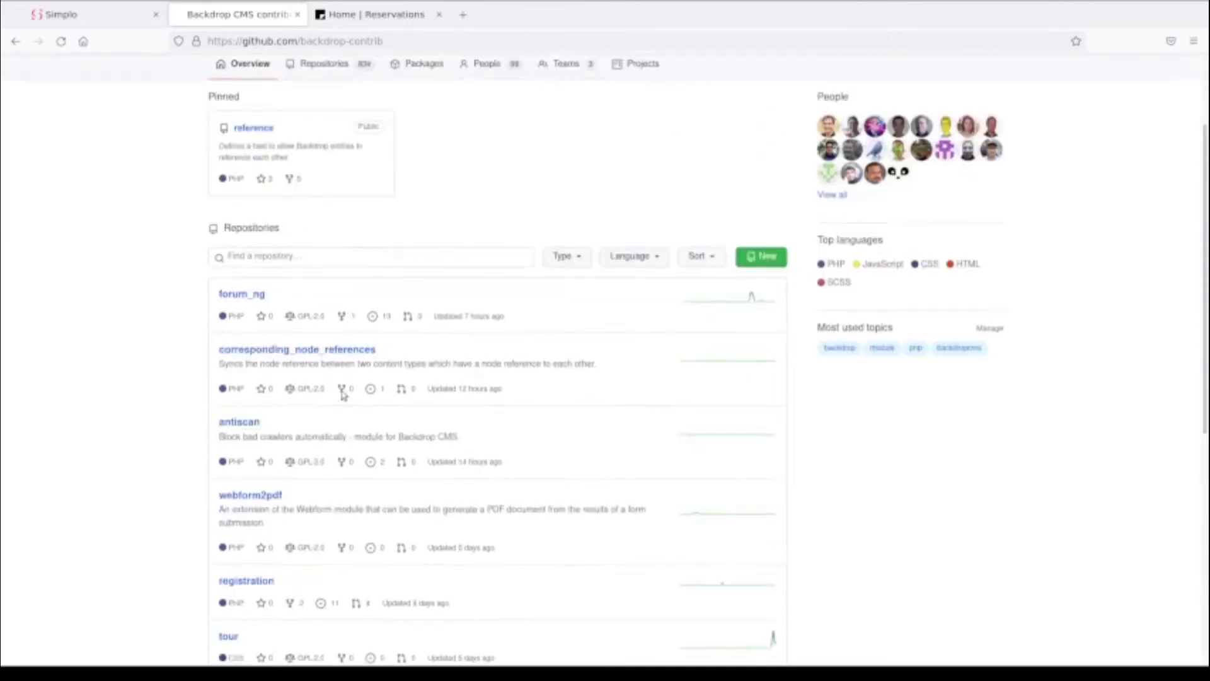
pyautogui.scroll(-1, 342, 390)
pyautogui.scroll(1, 342, 388)
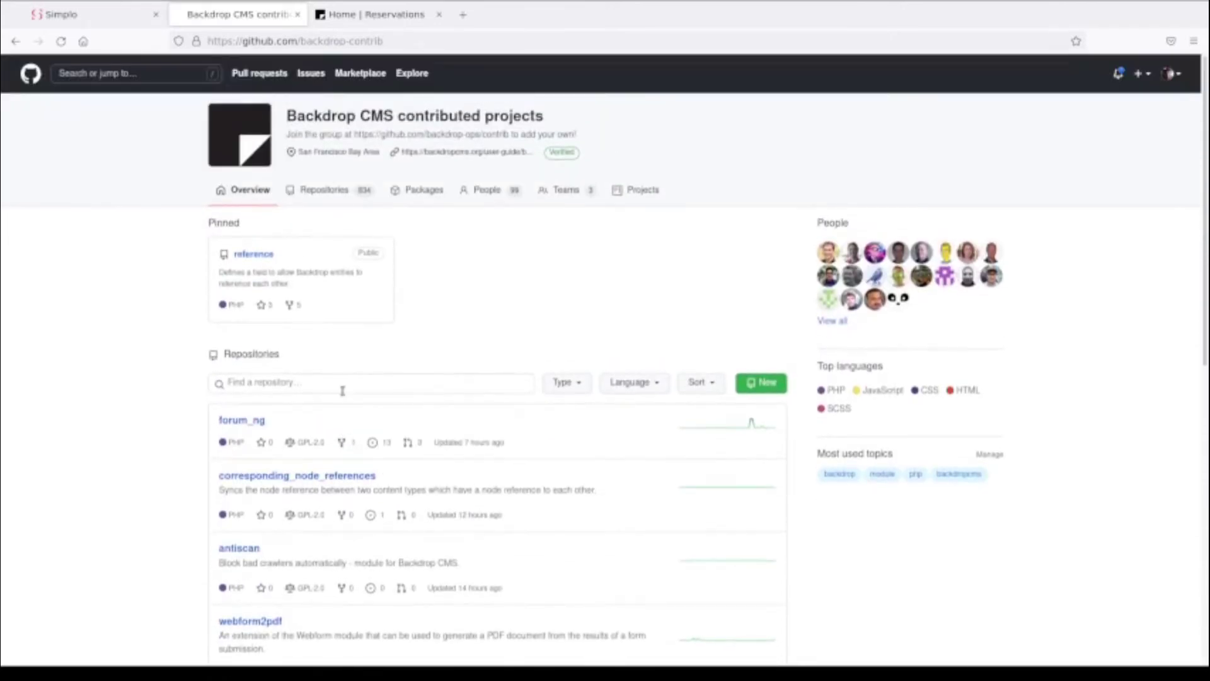
pyautogui.click(99, 75)
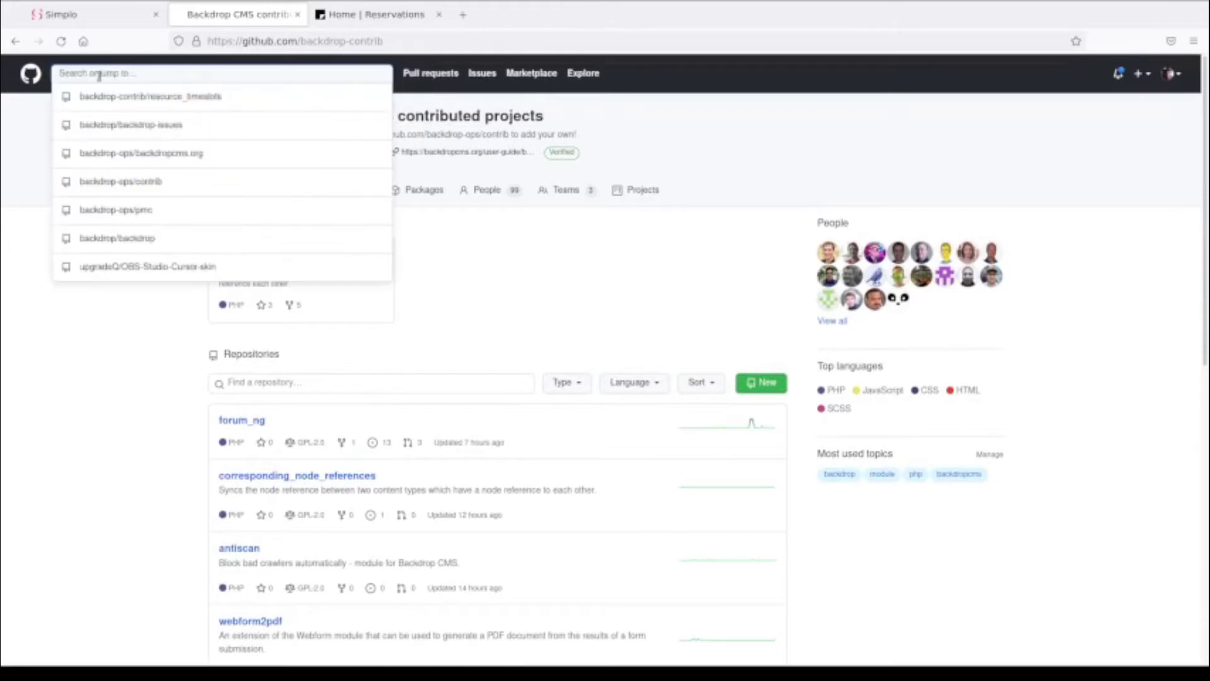
# Search backdrop-contrib for 'resource', limit to Repositories, and open resource_timeslots
pyautogui.write('resou')
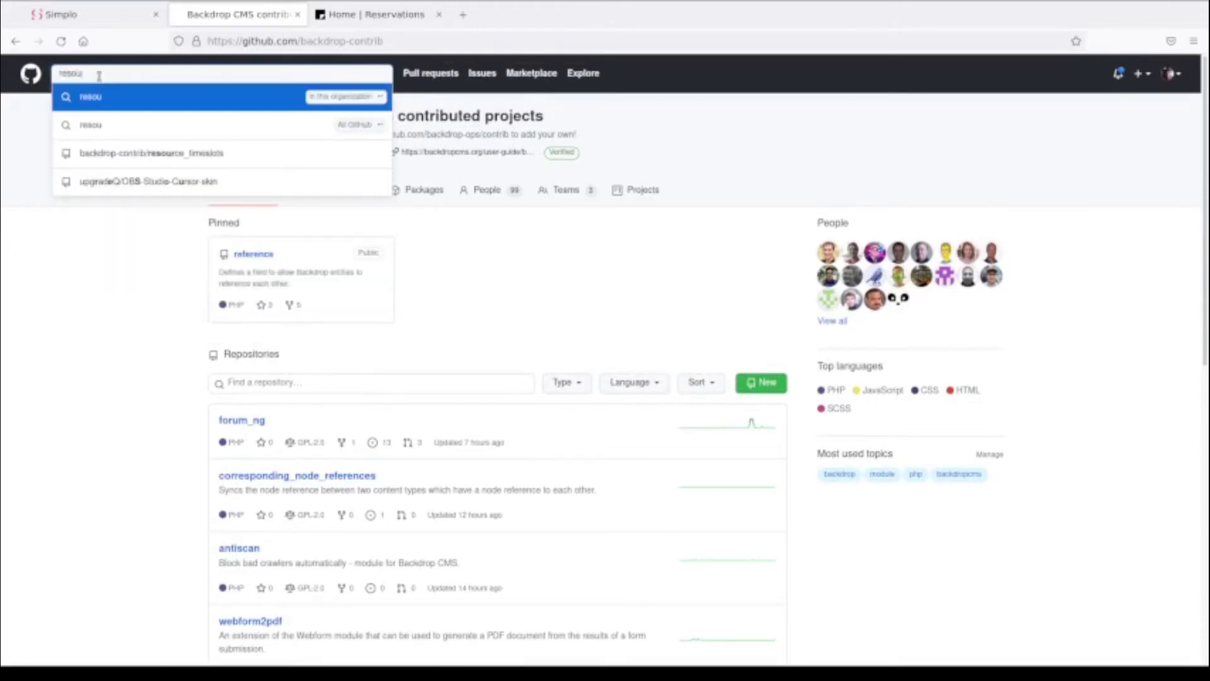
pyautogui.write('rce')
pyautogui.press('Return')
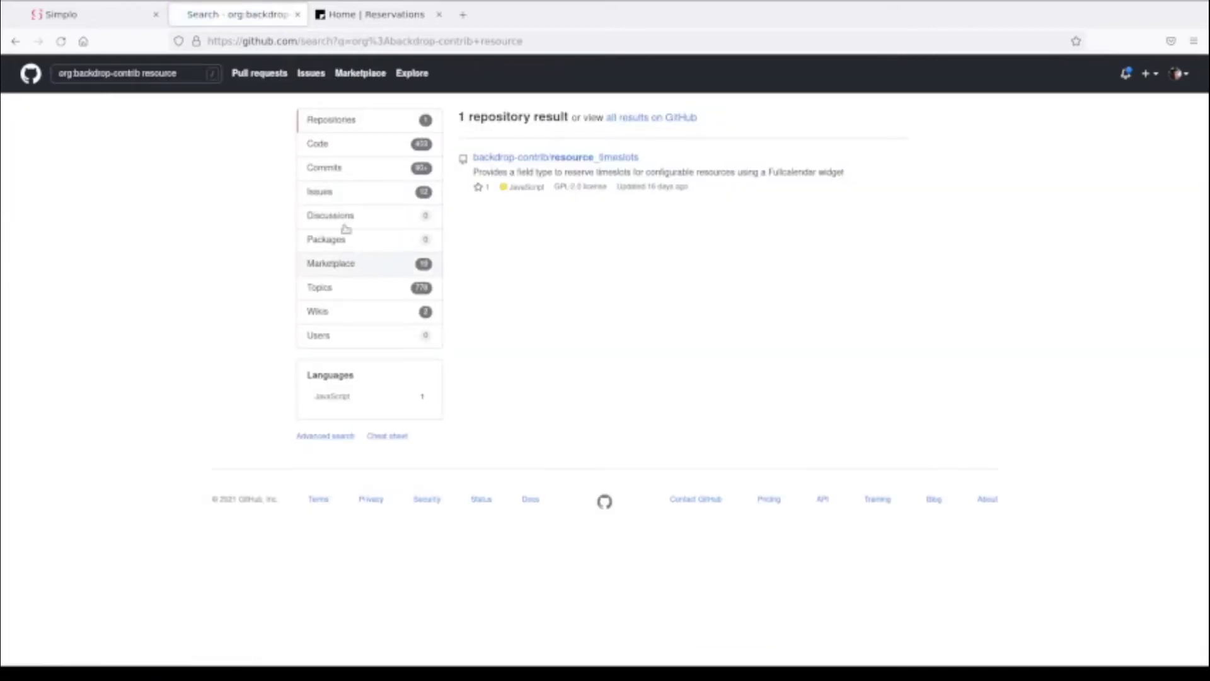
pyautogui.click(351, 125)
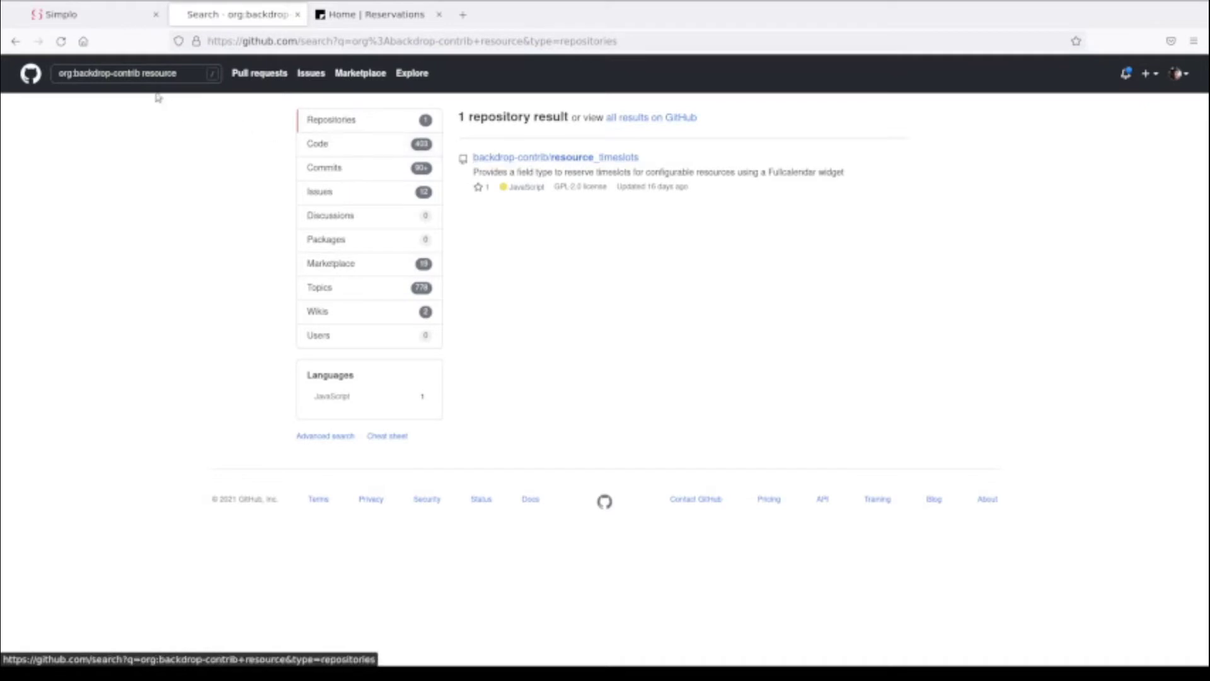
pyautogui.click(330, 119)
pyautogui.click(540, 158)
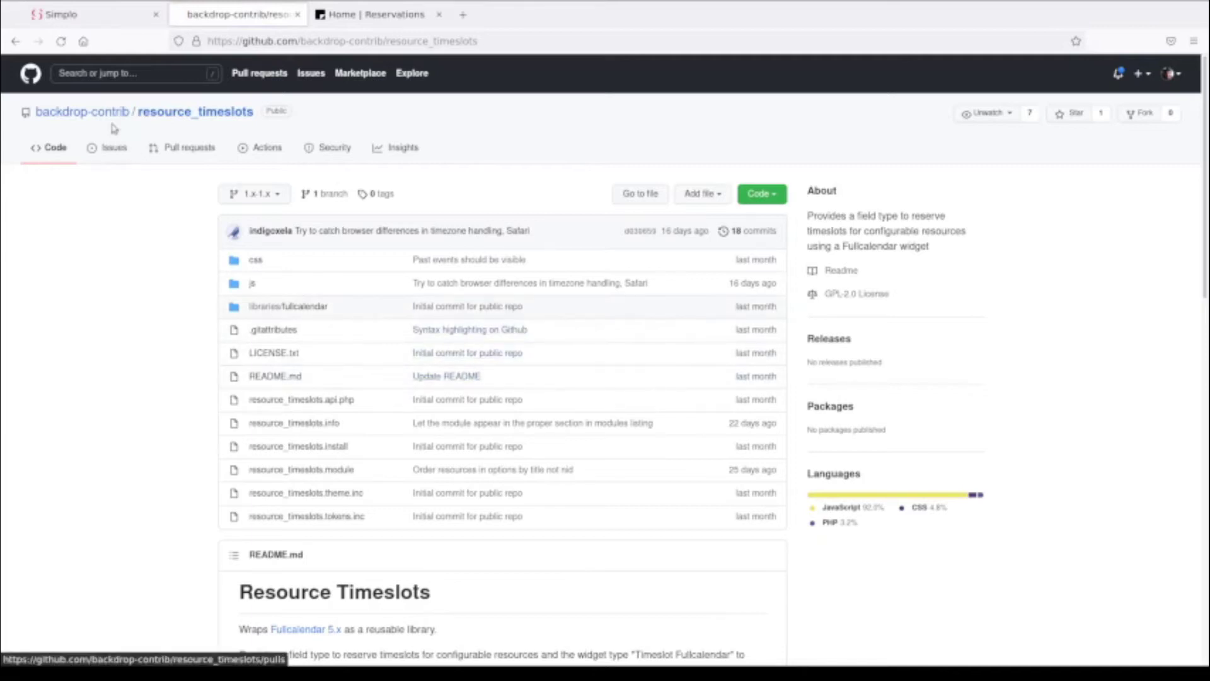
pyautogui.moveTo(119, 123)
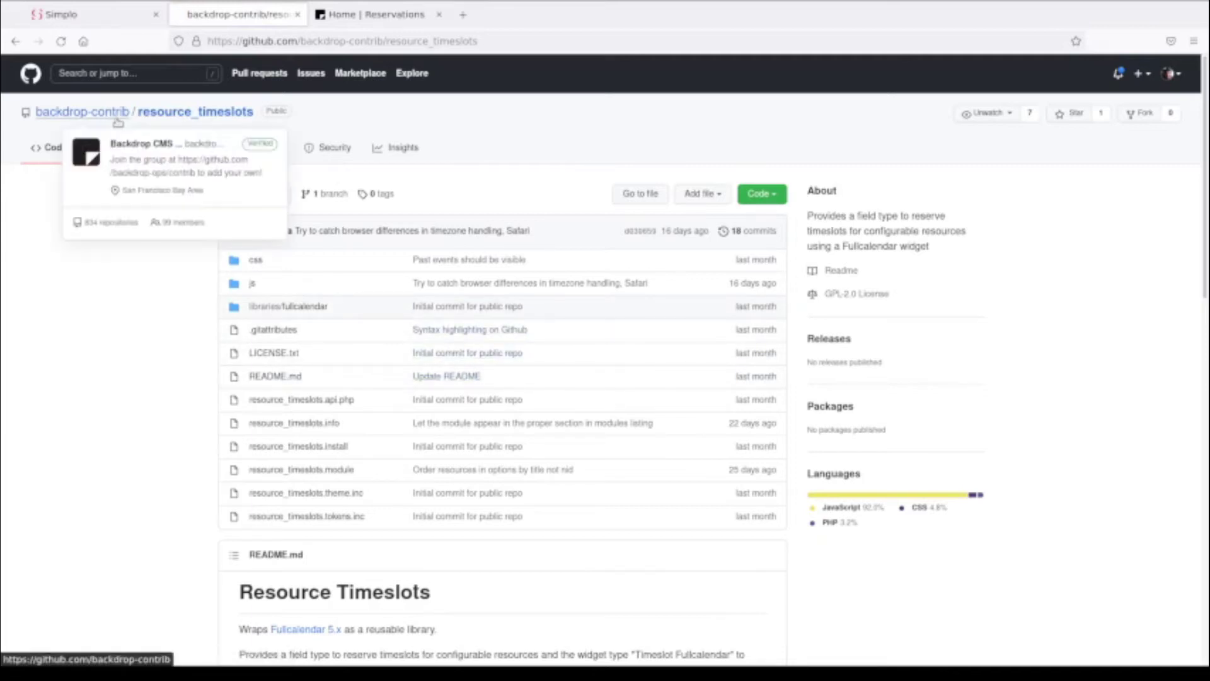
pyautogui.rightClick(456, 337)
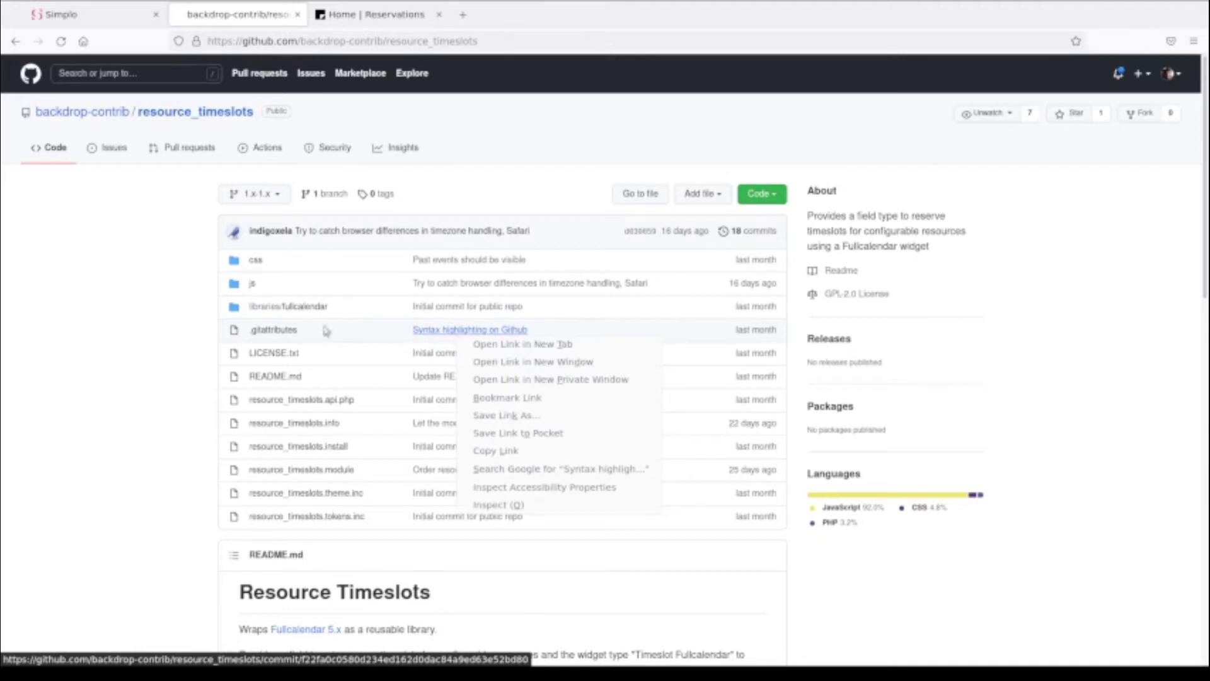
pyautogui.click(188, 321)
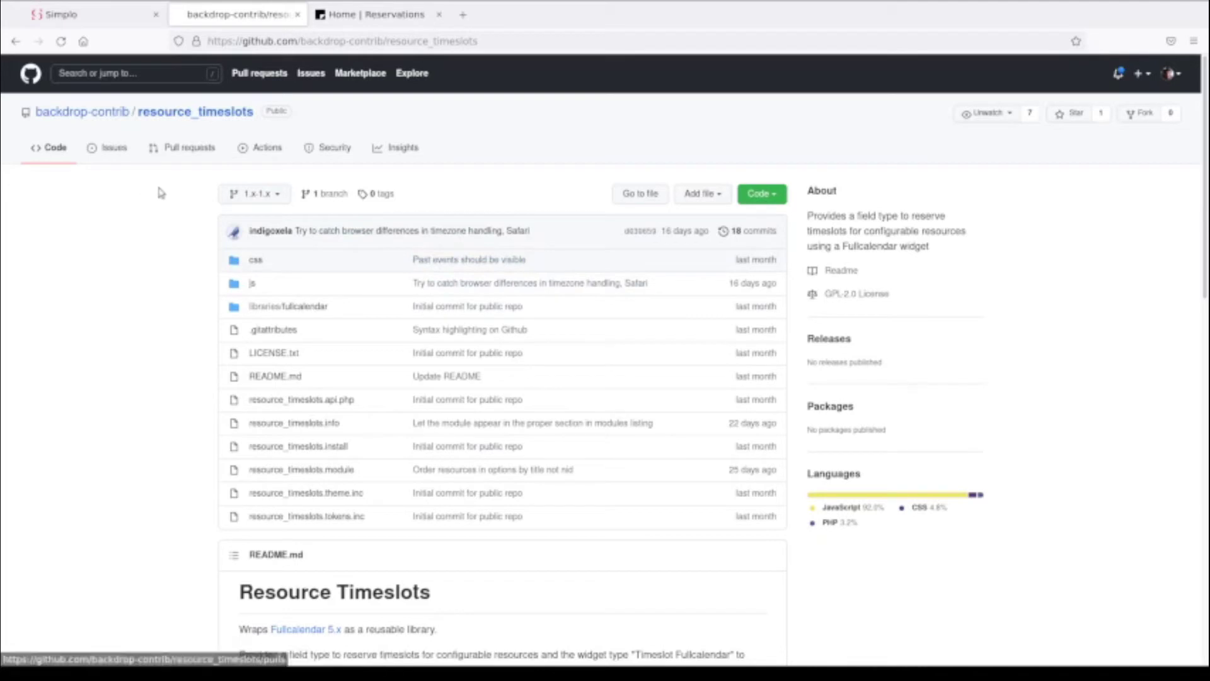
pyautogui.click(389, 18)
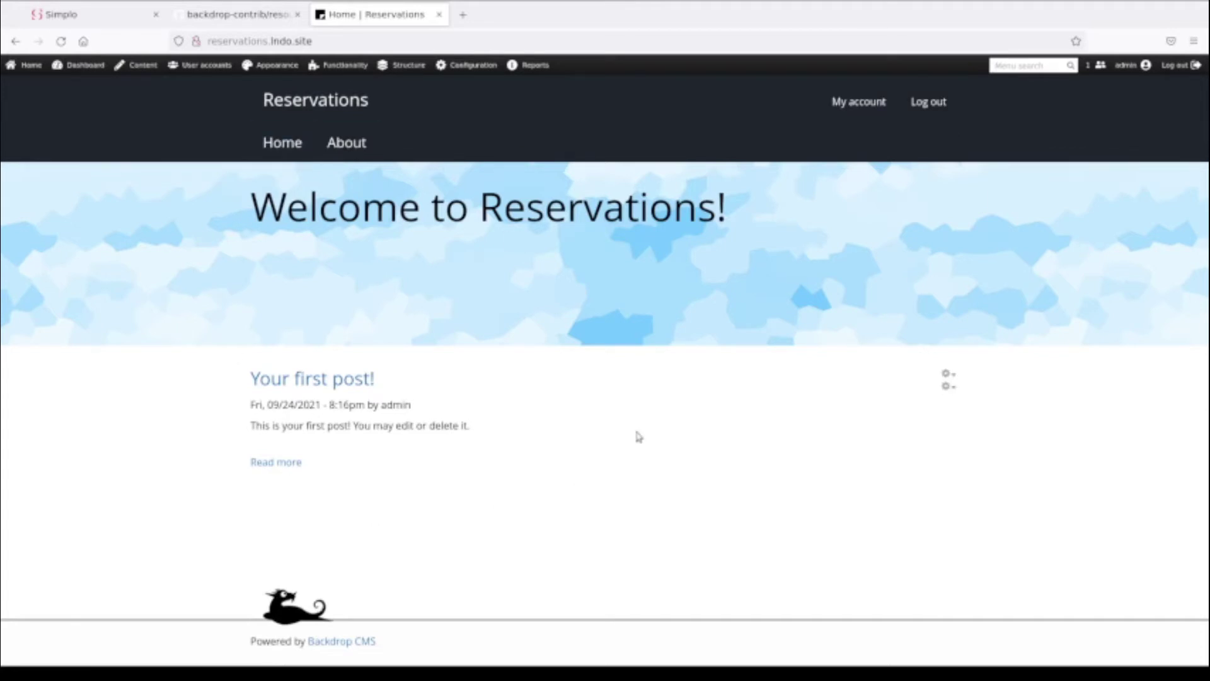
# View the Reservations site's Content admin page, then go to the modules list
pyautogui.click(145, 69)
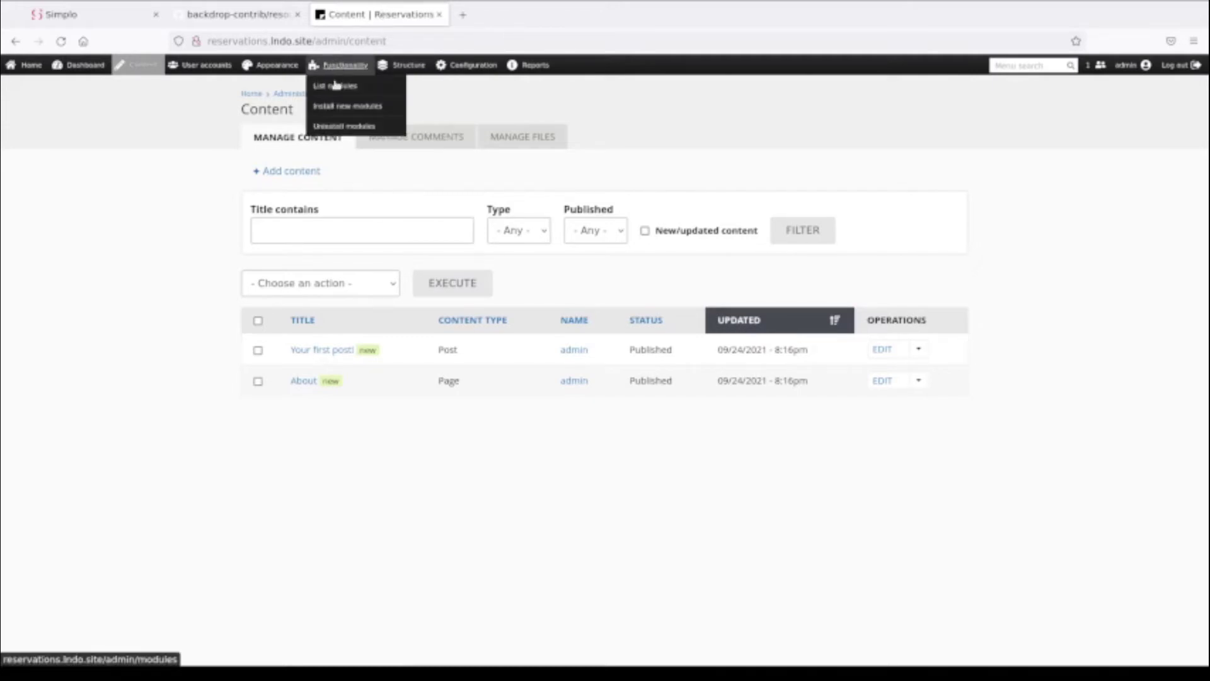
pyautogui.click(336, 85)
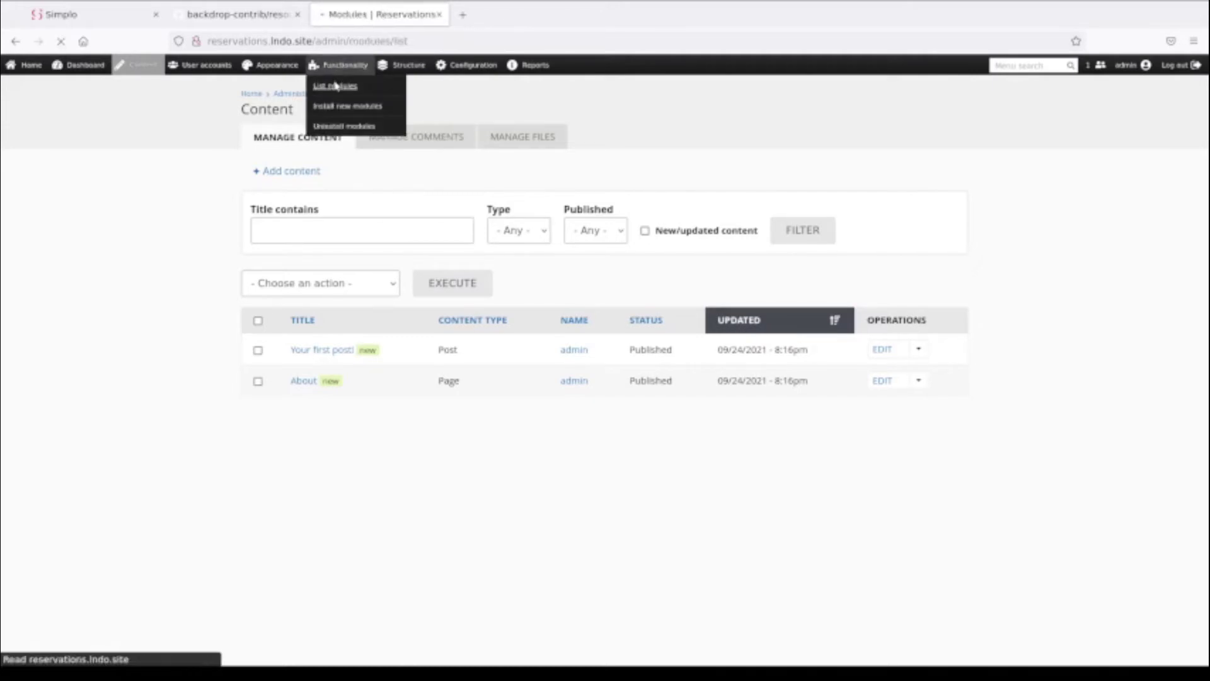
# Filter the modules list to find Resource Timeslots and expand its full description
pyautogui.click(314, 213)
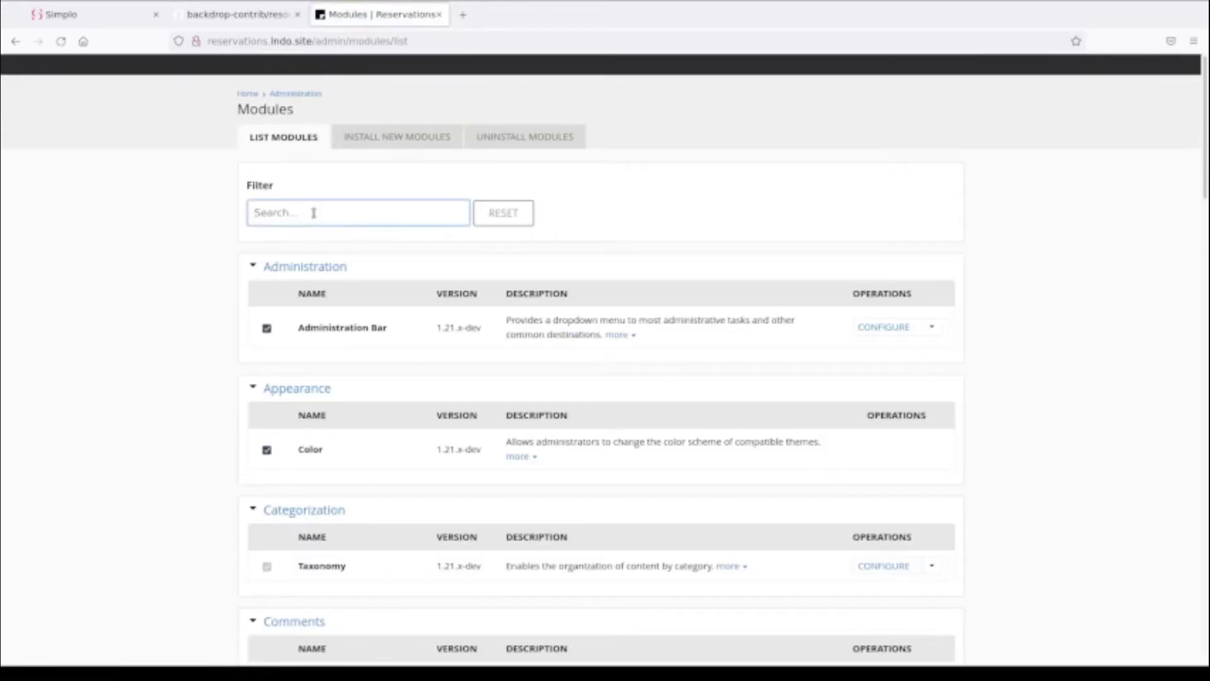
pyautogui.write('res')
pyautogui.press('Return')
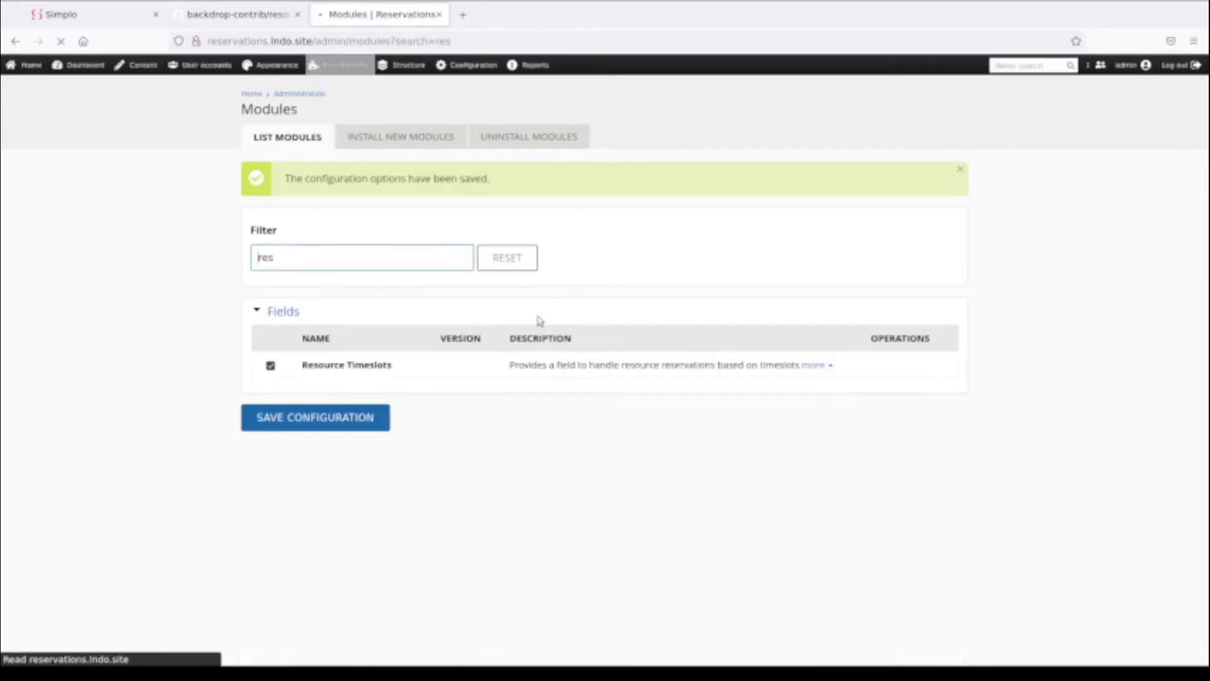
pyautogui.click(814, 367)
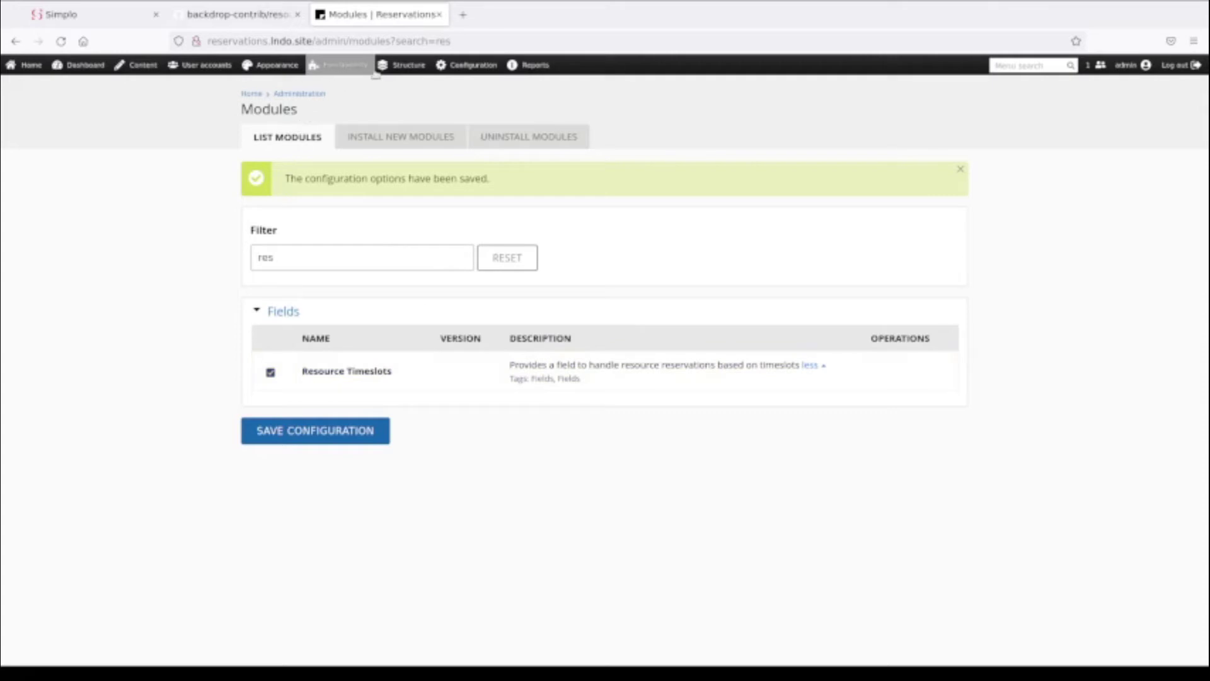
pyautogui.moveTo(403, 65)
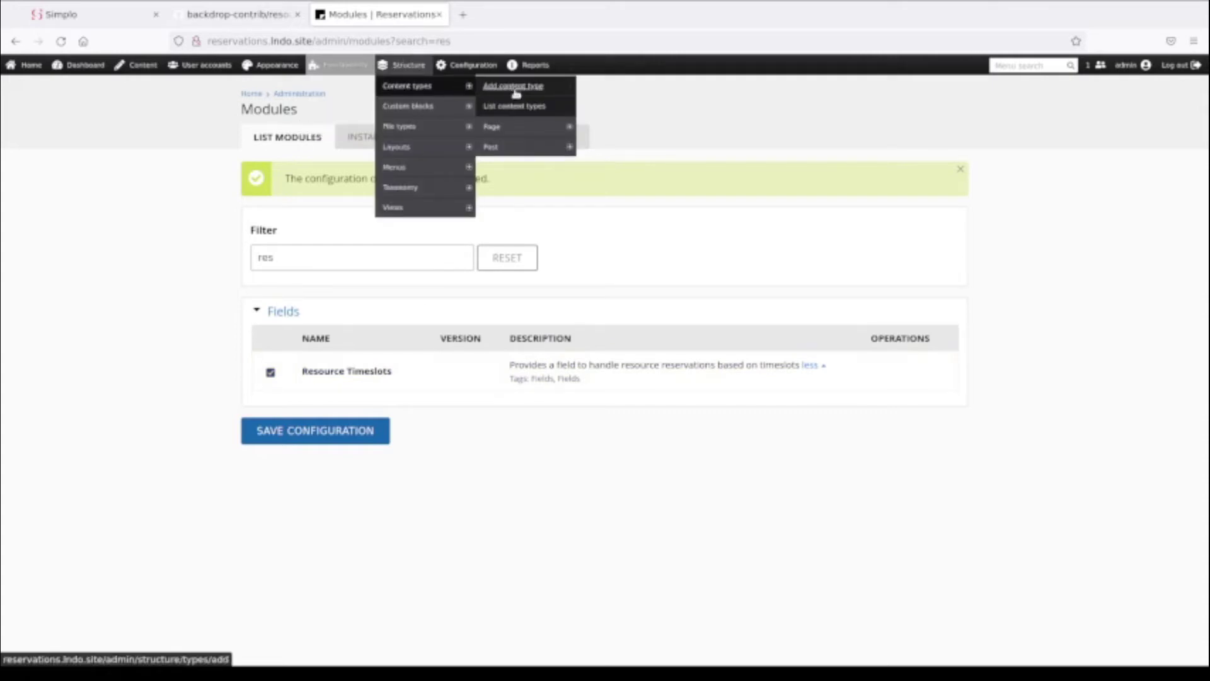
# Add a content type named 'Room' and save its default Title and Body fields
pyautogui.moveTo(501, 129)
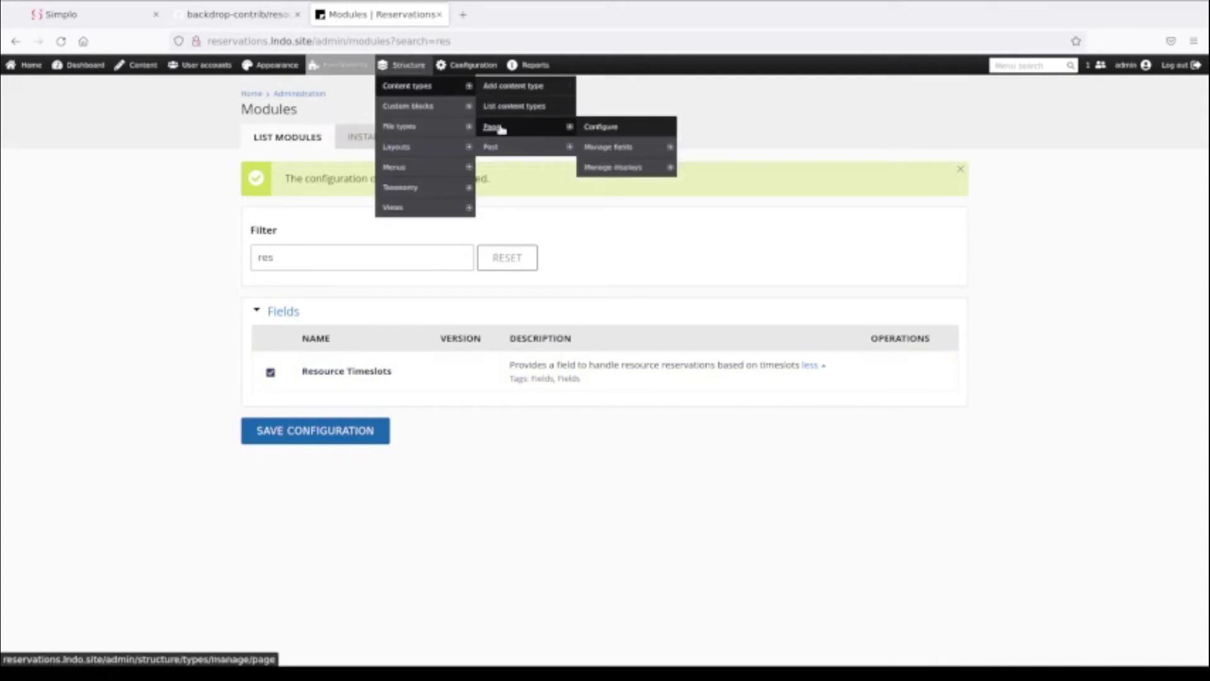
pyautogui.click(509, 89)
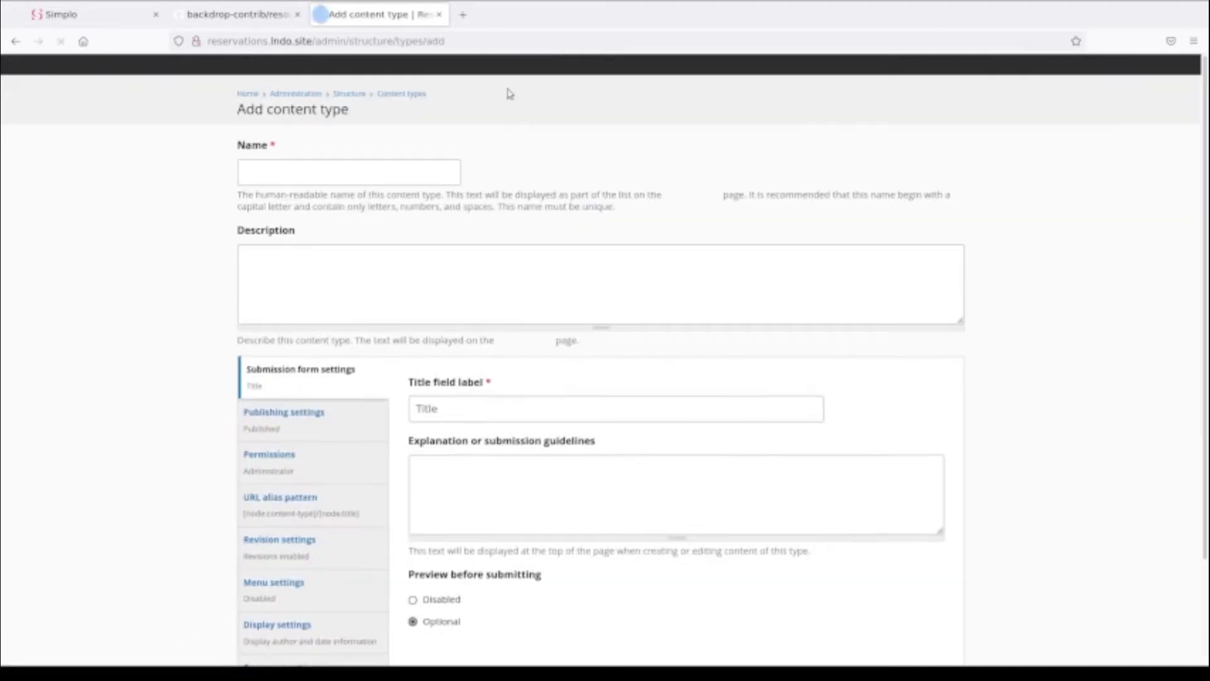
pyautogui.click(359, 170)
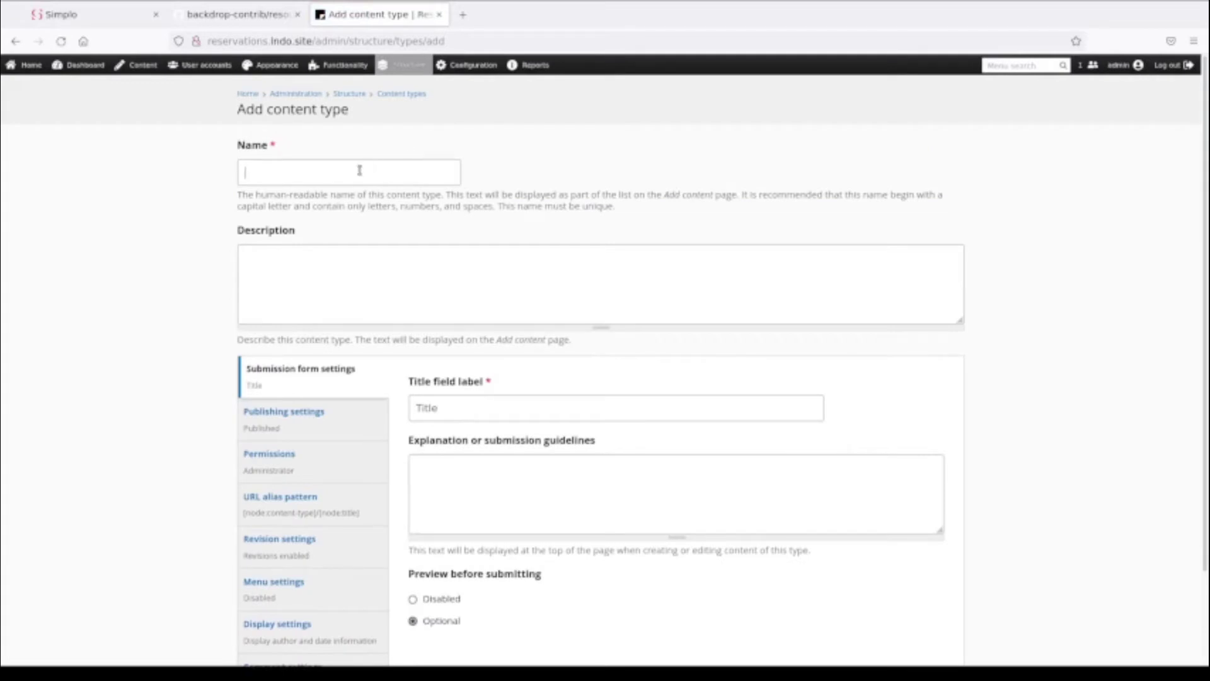
pyautogui.write('Room')
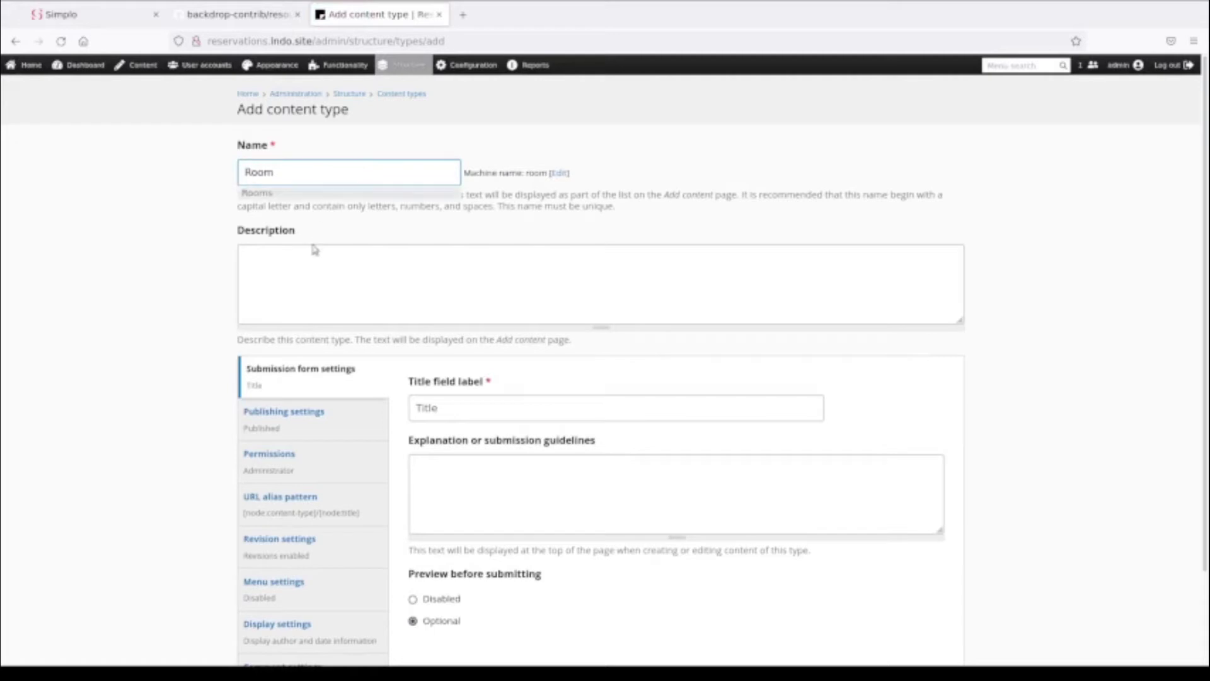
pyautogui.scroll(-3, 372, 508)
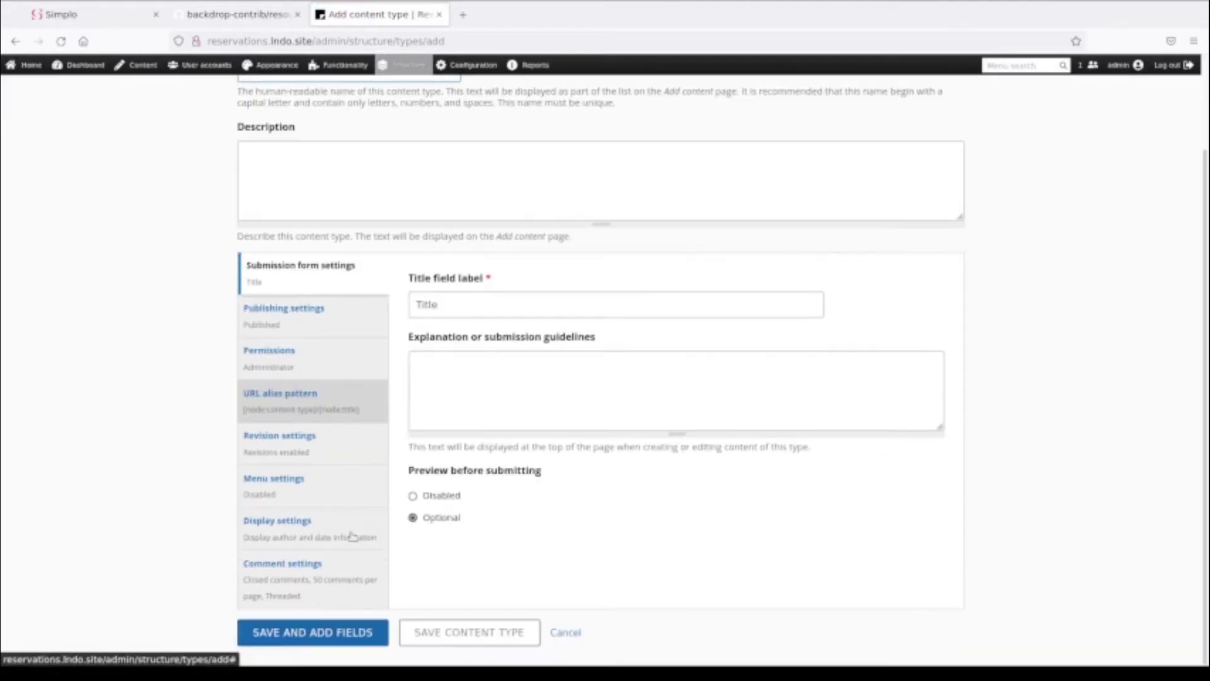
pyautogui.click(311, 635)
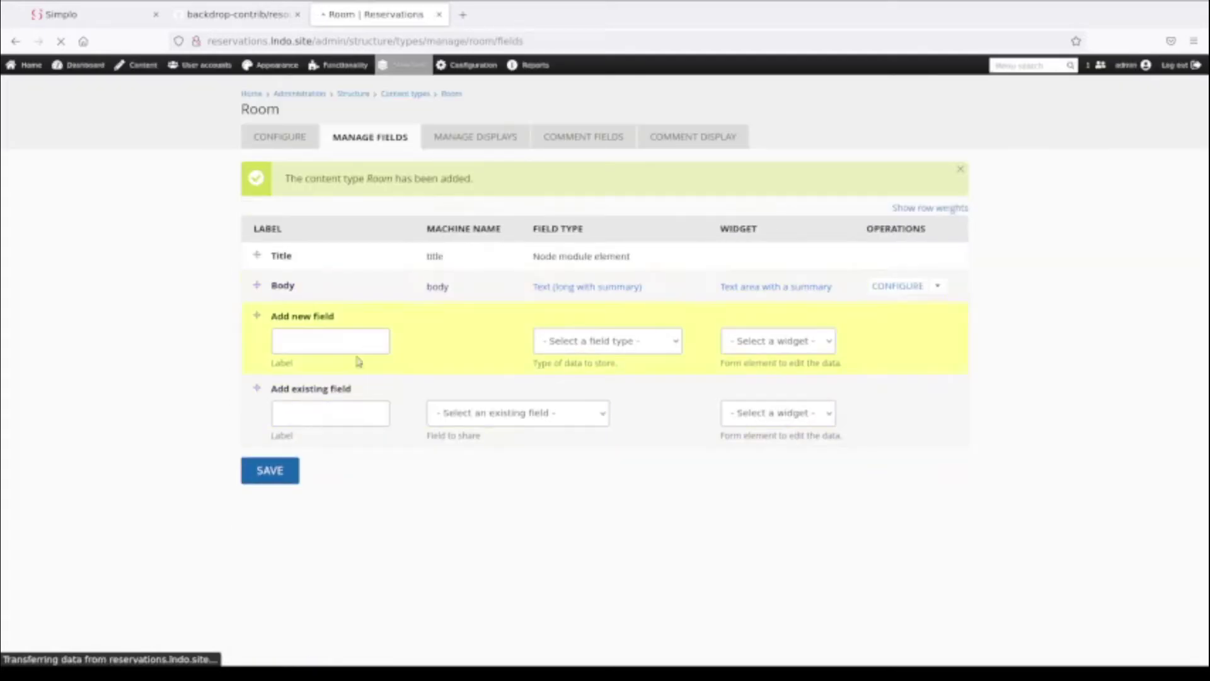
pyautogui.click(269, 475)
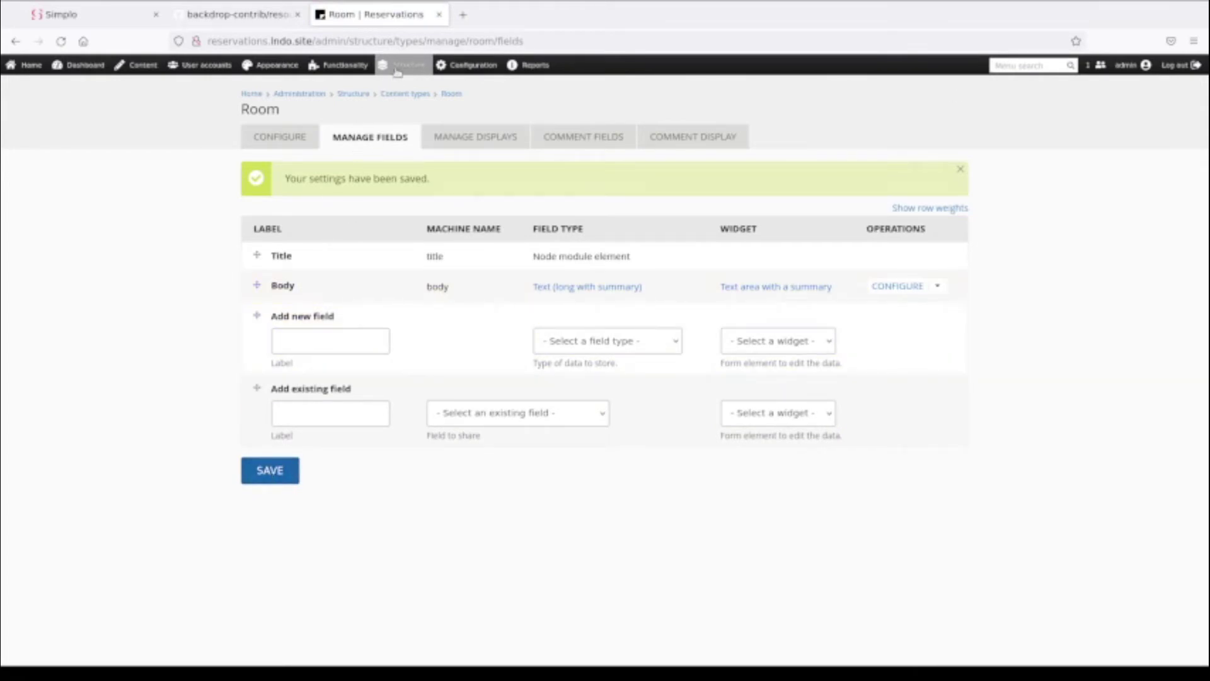
# Add a second content type named 'Reservation' and continue to its fields page
pyautogui.moveTo(501, 155)
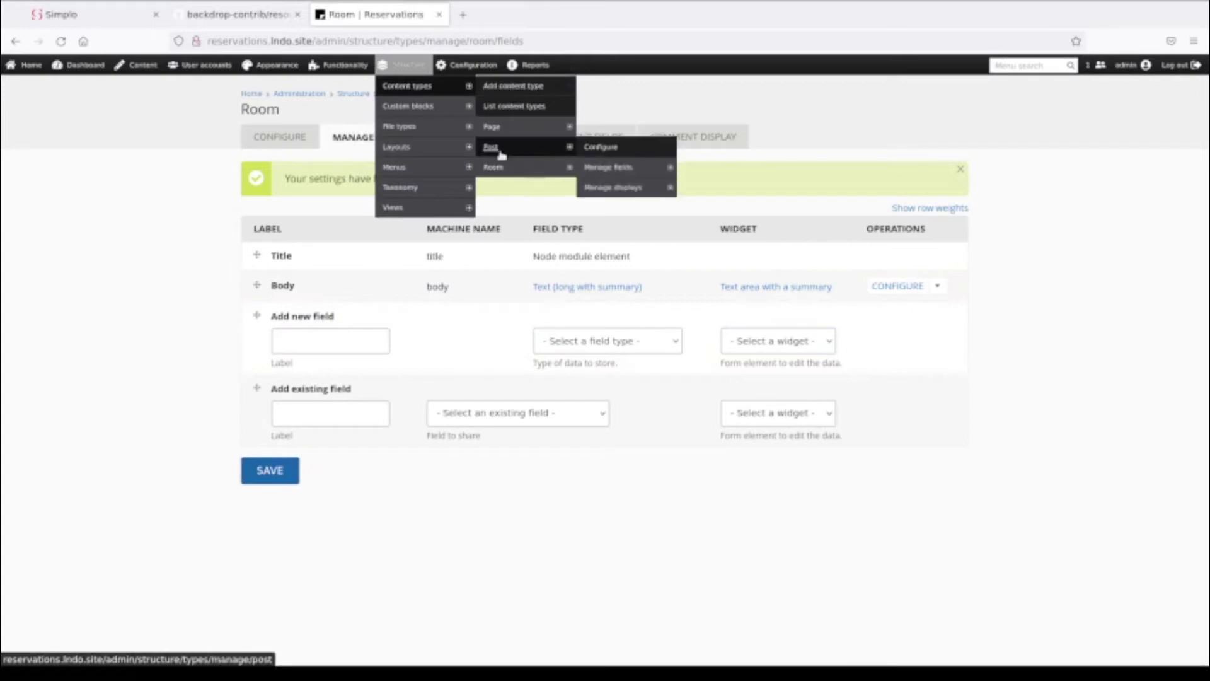
pyautogui.click(506, 90)
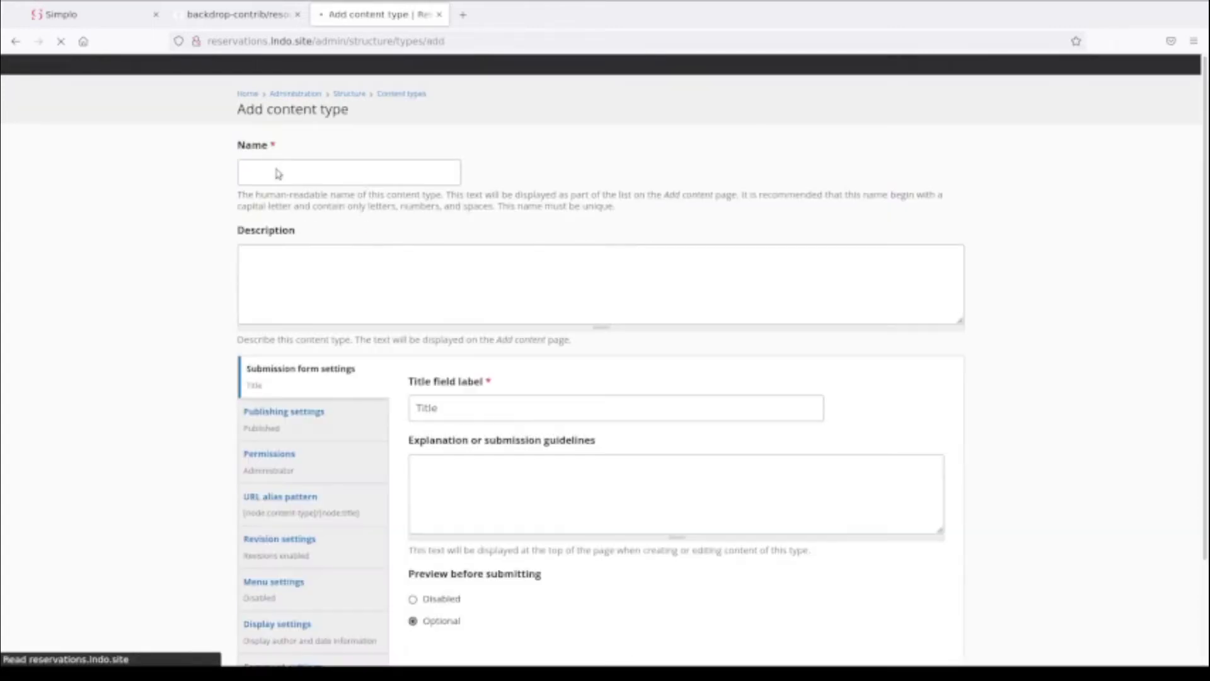
pyautogui.click(277, 170)
pyautogui.write('Reservatopm')
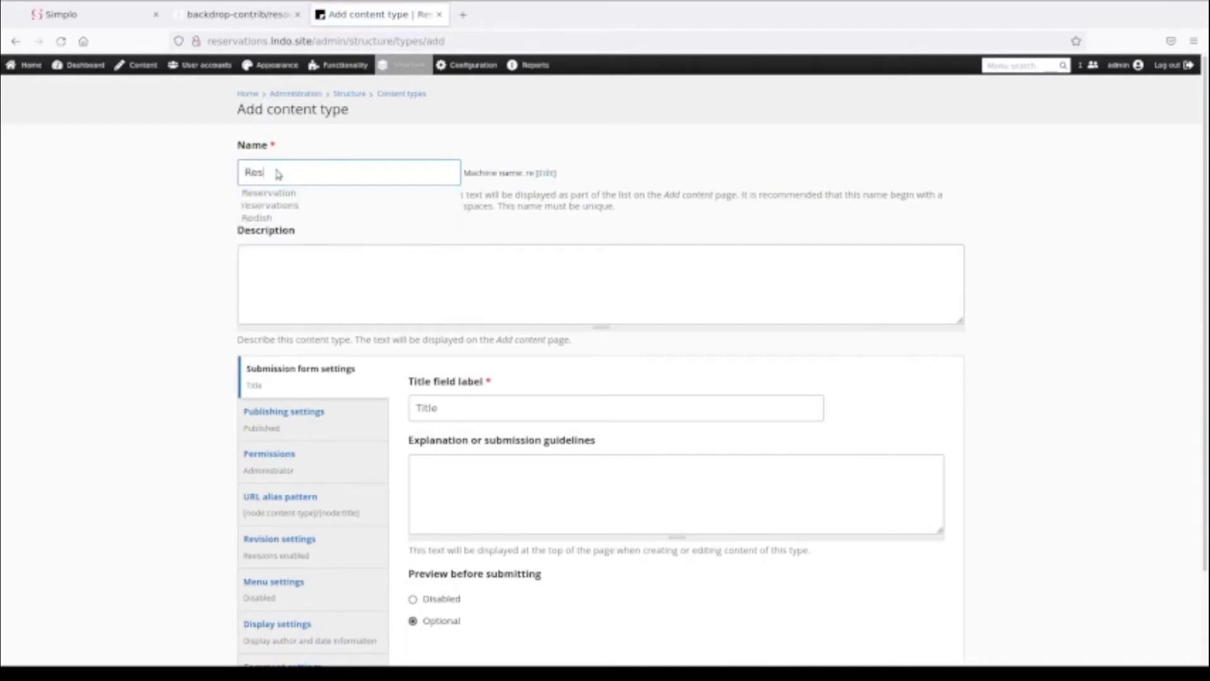
pyautogui.press('BackSpace')
pyautogui.press('BackSpace')
pyautogui.press('BackSpace')
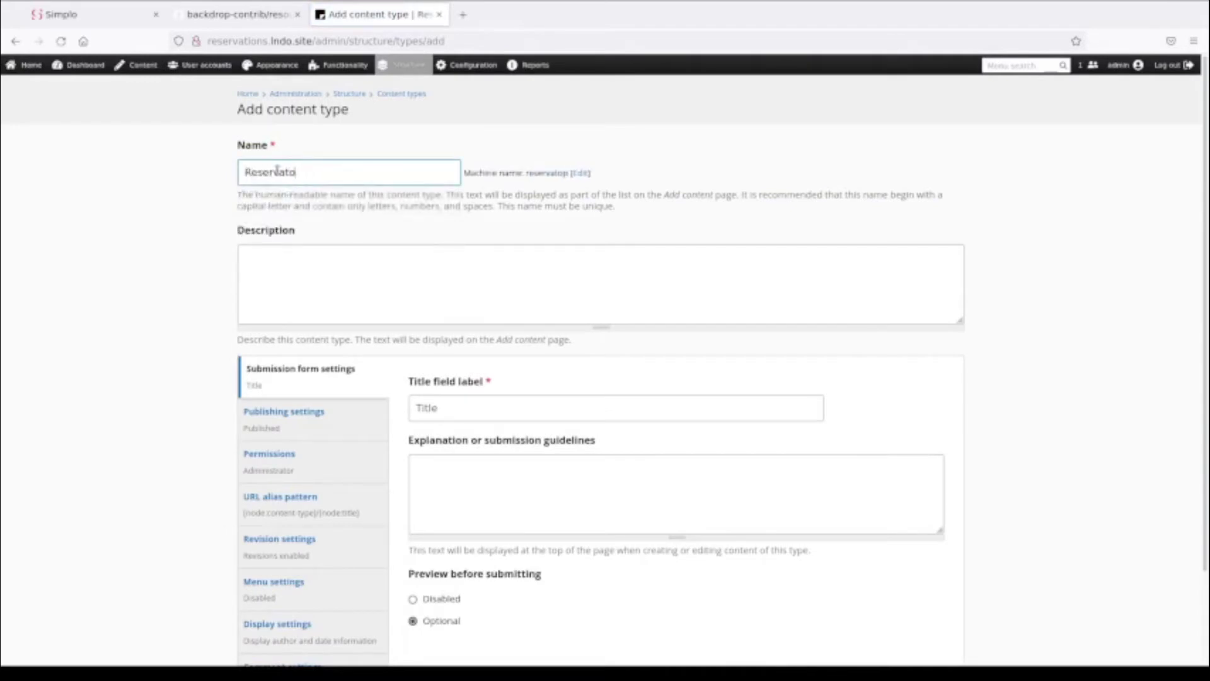
pyautogui.write('iop')
pyautogui.press('BackSpace')
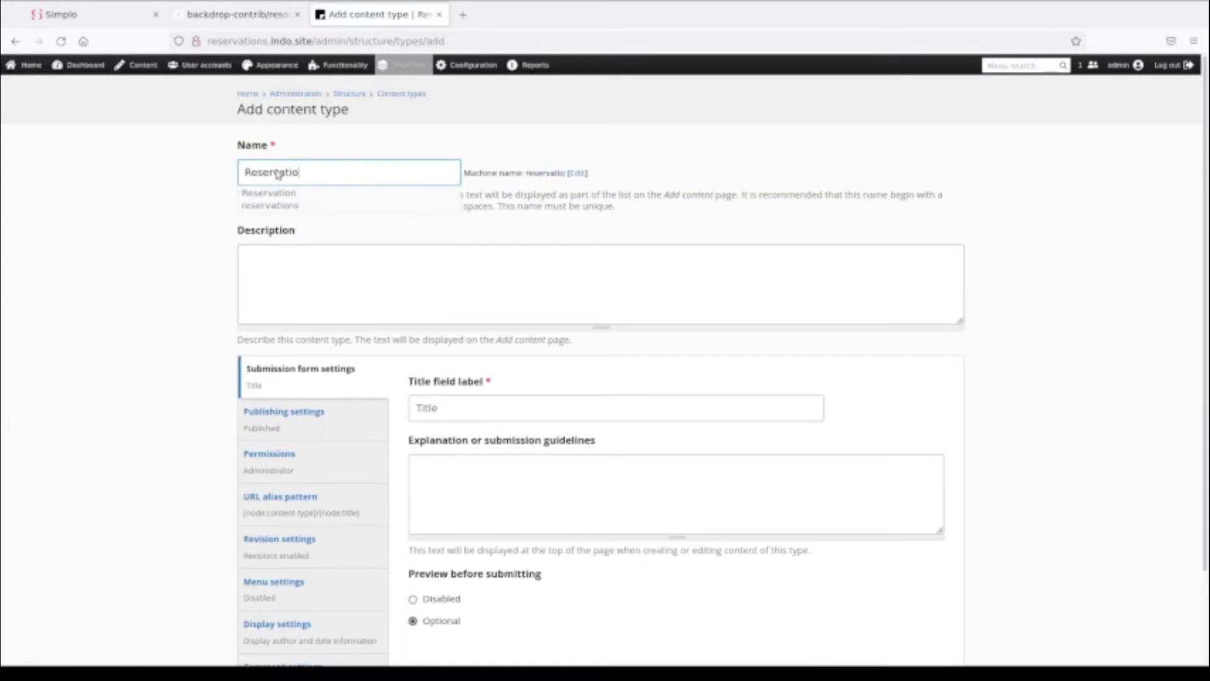
pyautogui.write('n')
pyautogui.scroll(-2, 396, 407)
pyautogui.click(304, 636)
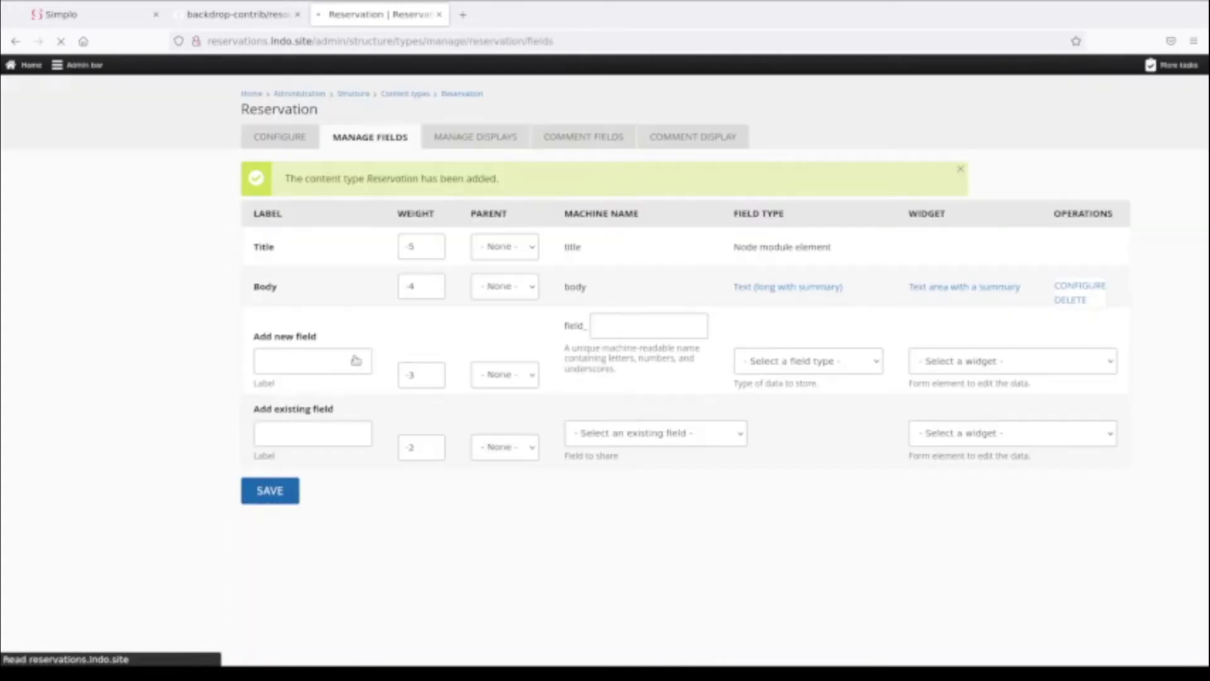
# Add a Resource timeslot field labelled 'Reservation' using the Timeslot Fullcalendar widget
pyautogui.click(643, 344)
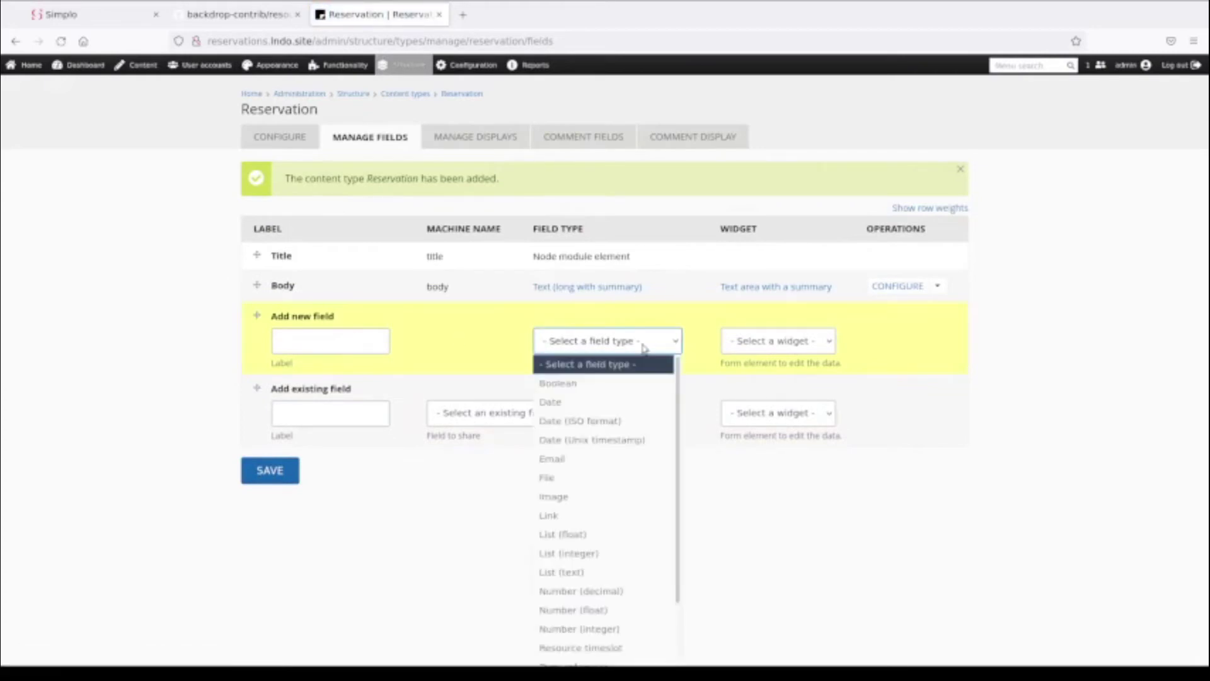
pyautogui.scroll(-2, 586, 567)
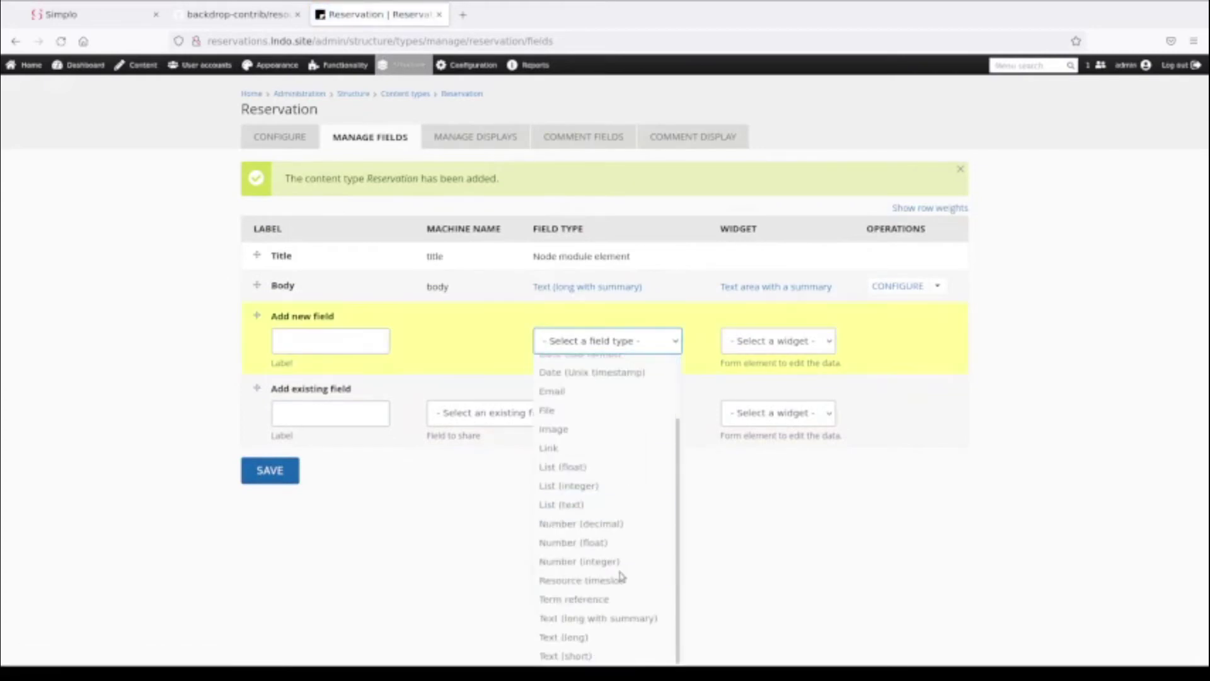
pyautogui.click(588, 580)
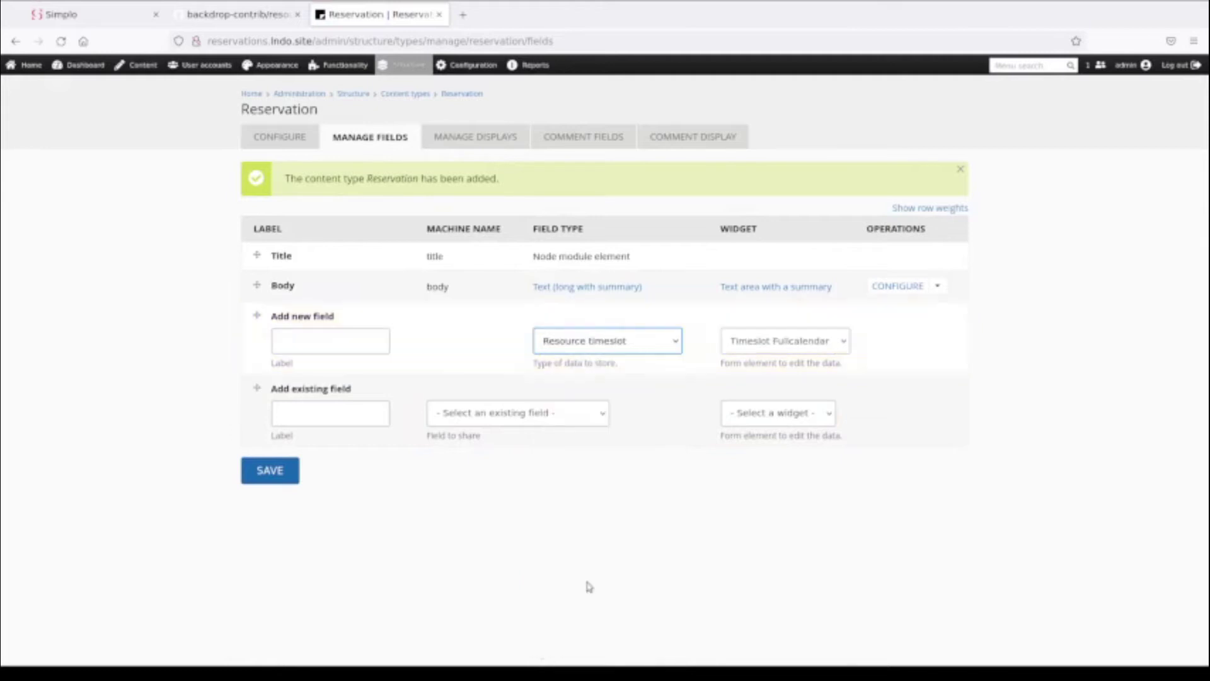
pyautogui.click(318, 342)
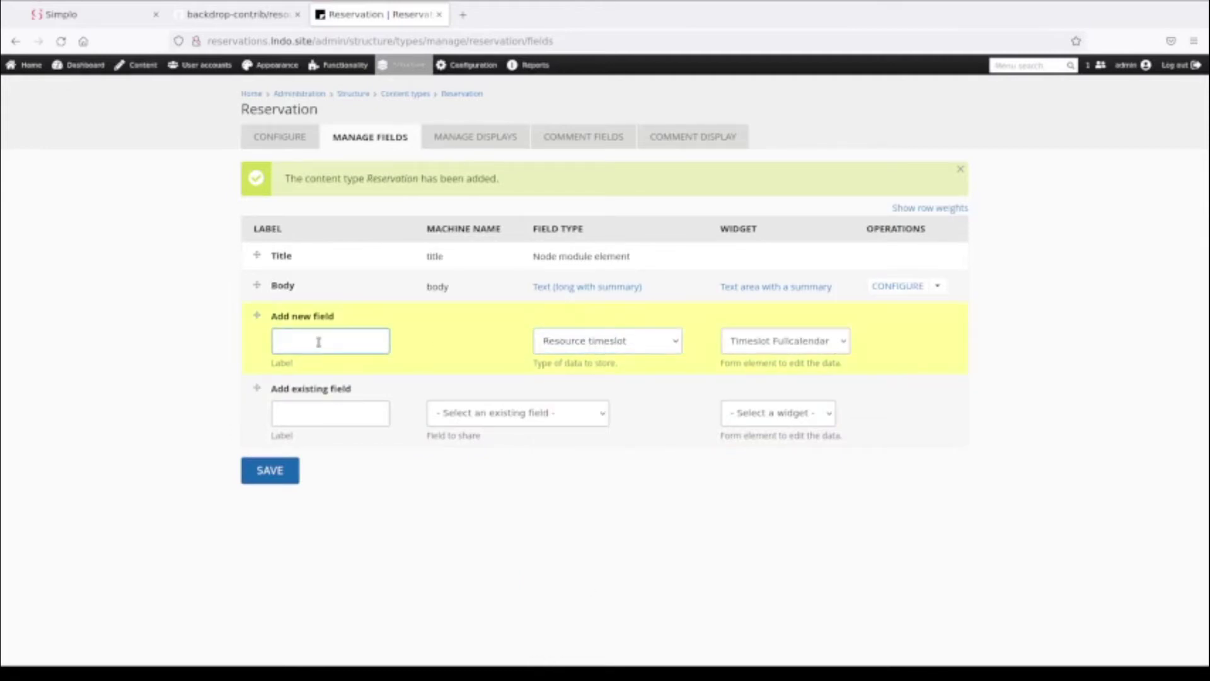
pyautogui.write('Reservation')
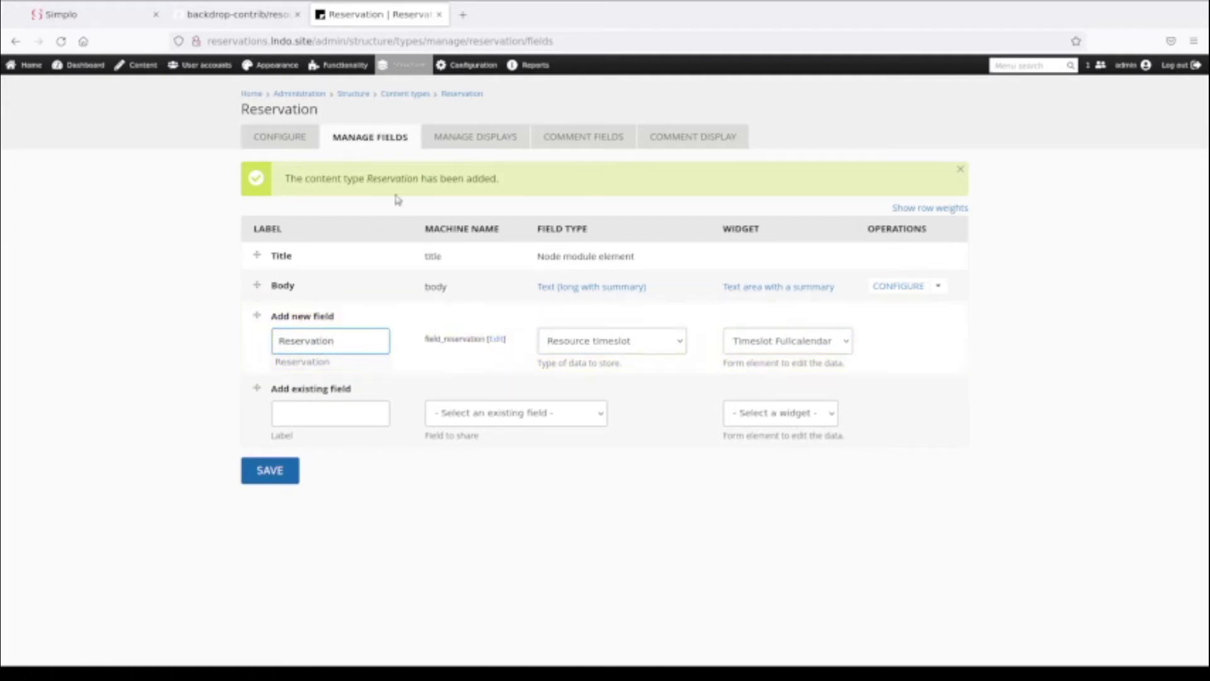
pyautogui.click(787, 341)
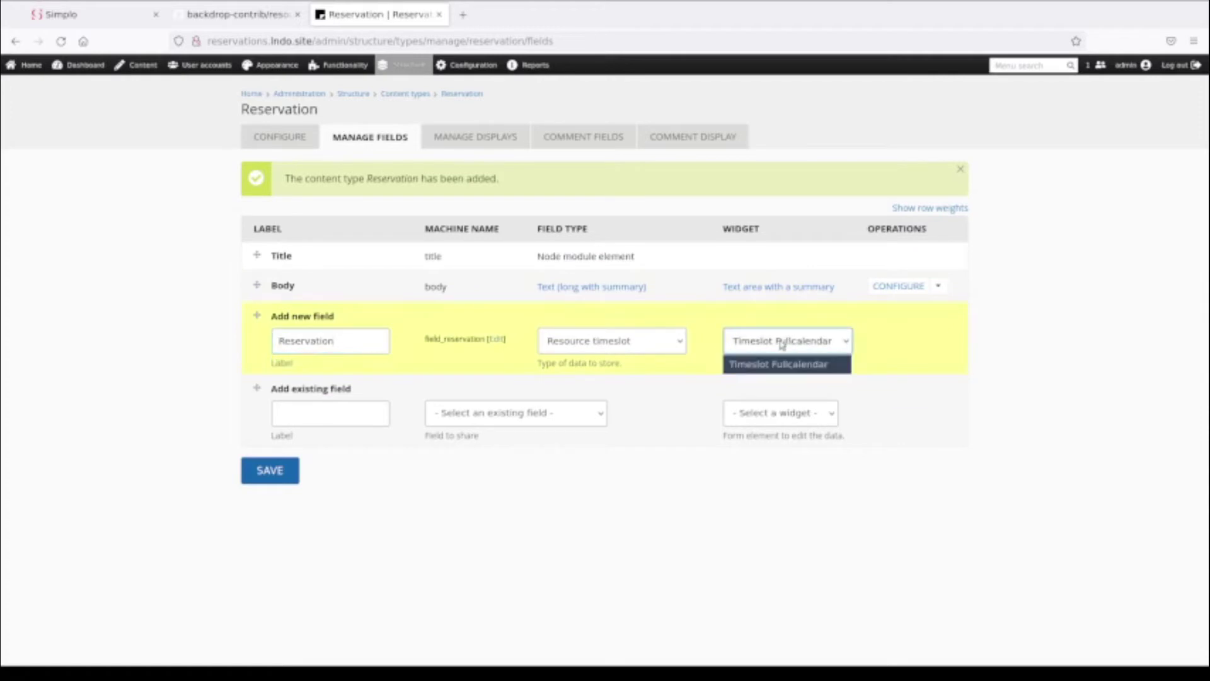
pyautogui.click(792, 342)
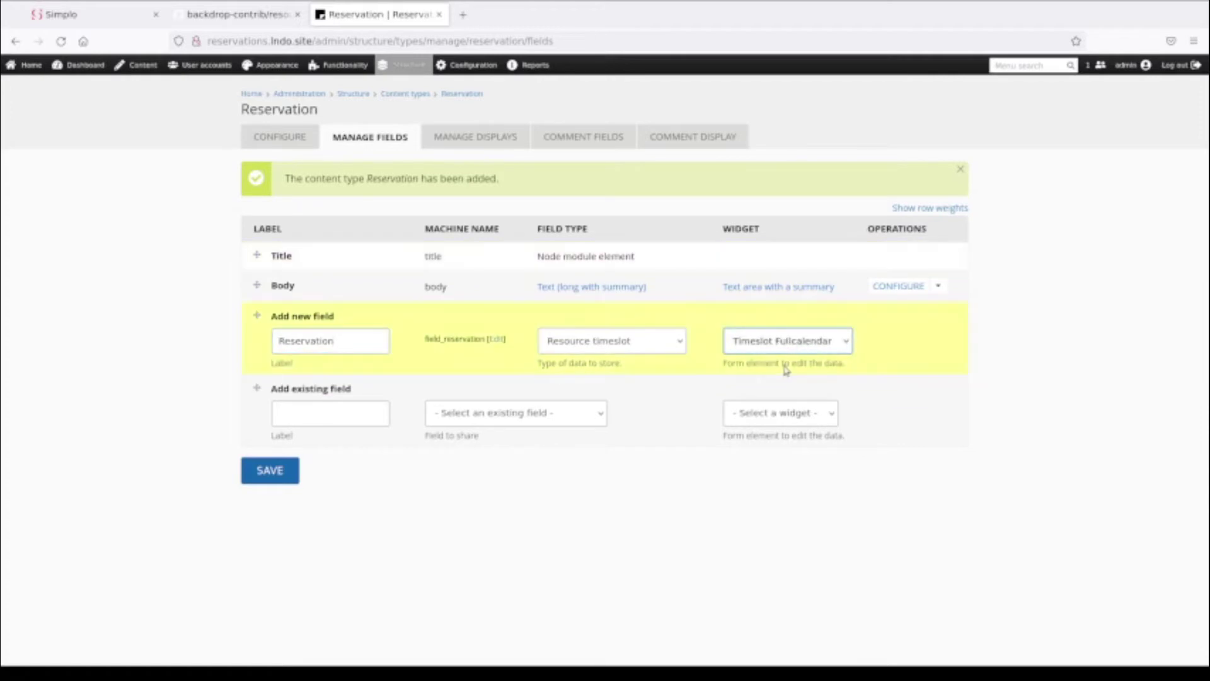
pyautogui.click(274, 476)
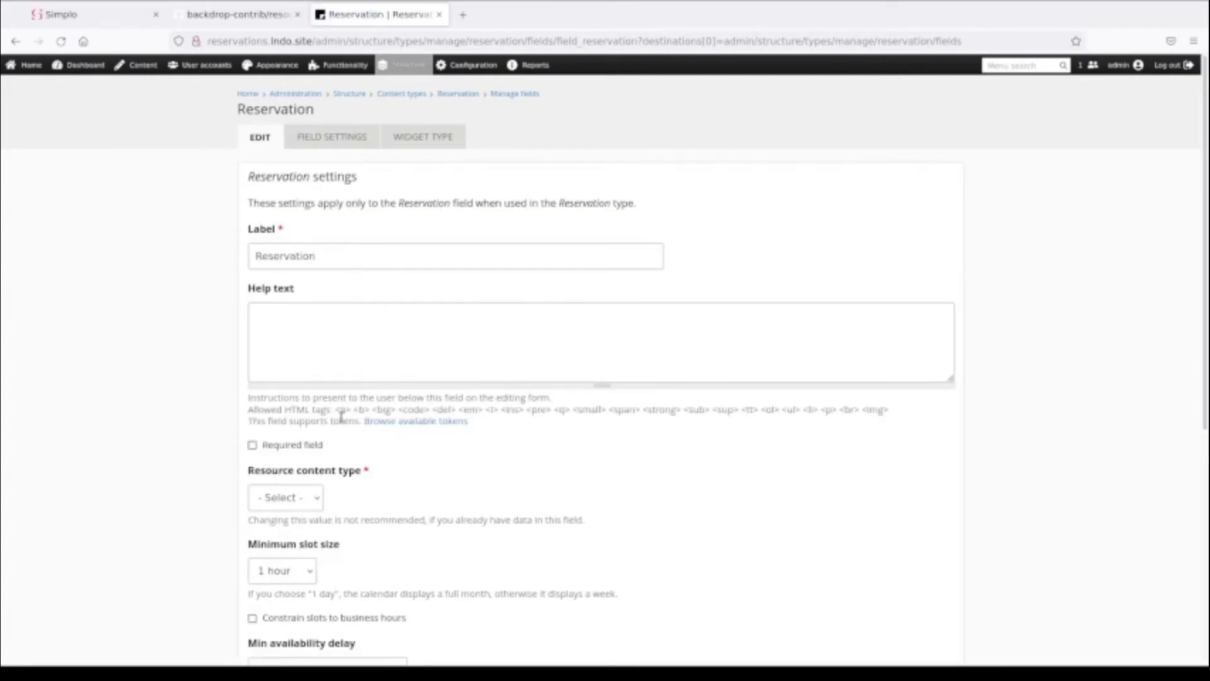
# Choose Room as the resource content type and 1 hour as the minimum slot size
pyautogui.scroll(-2, 341, 418)
pyautogui.scroll(2, 341, 417)
pyautogui.scroll(-8, 341, 417)
pyautogui.click(313, 212)
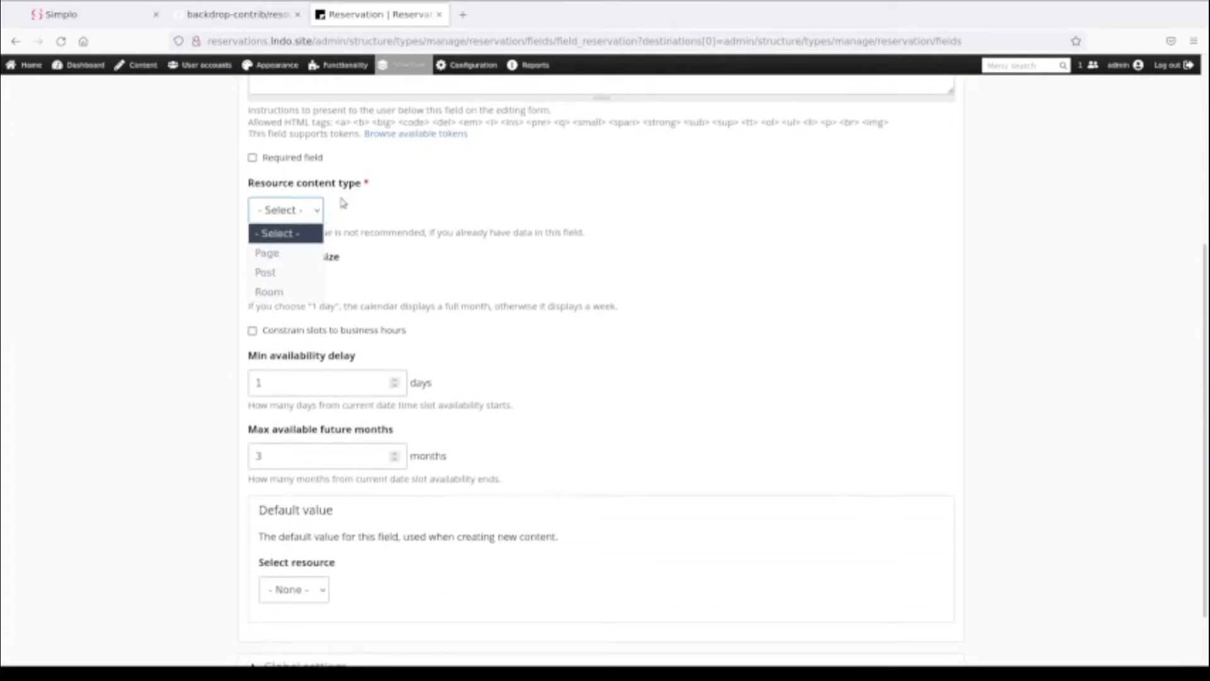
pyautogui.click(267, 293)
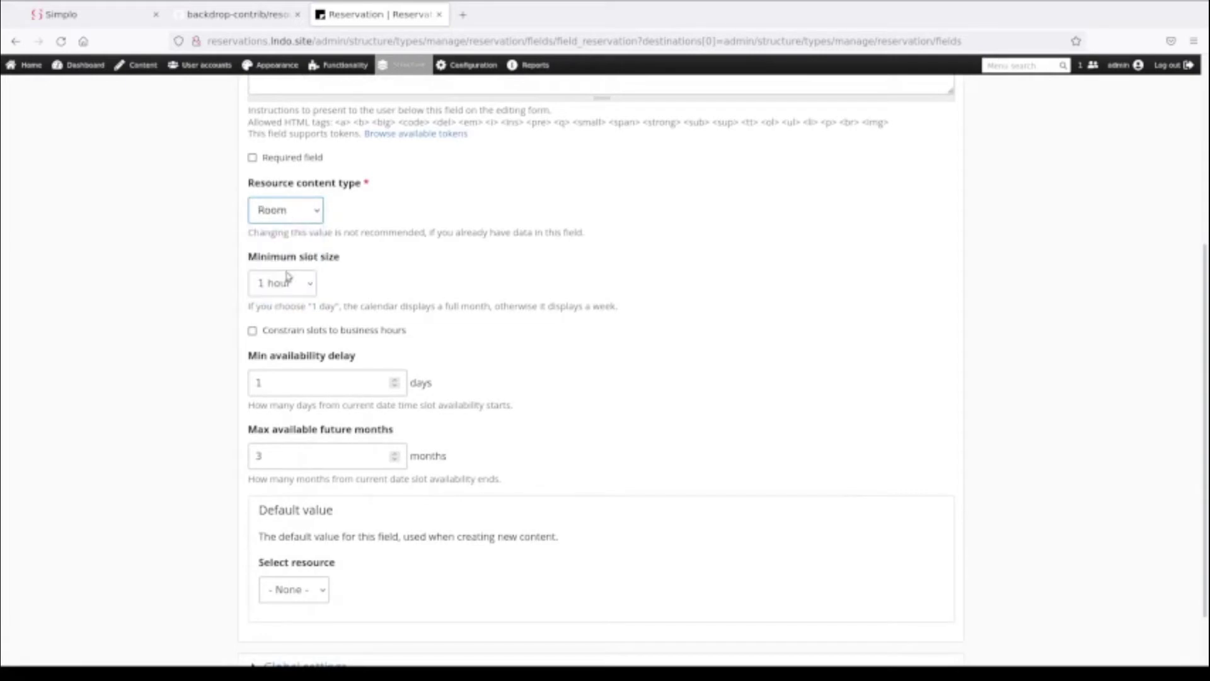
pyautogui.click(309, 287)
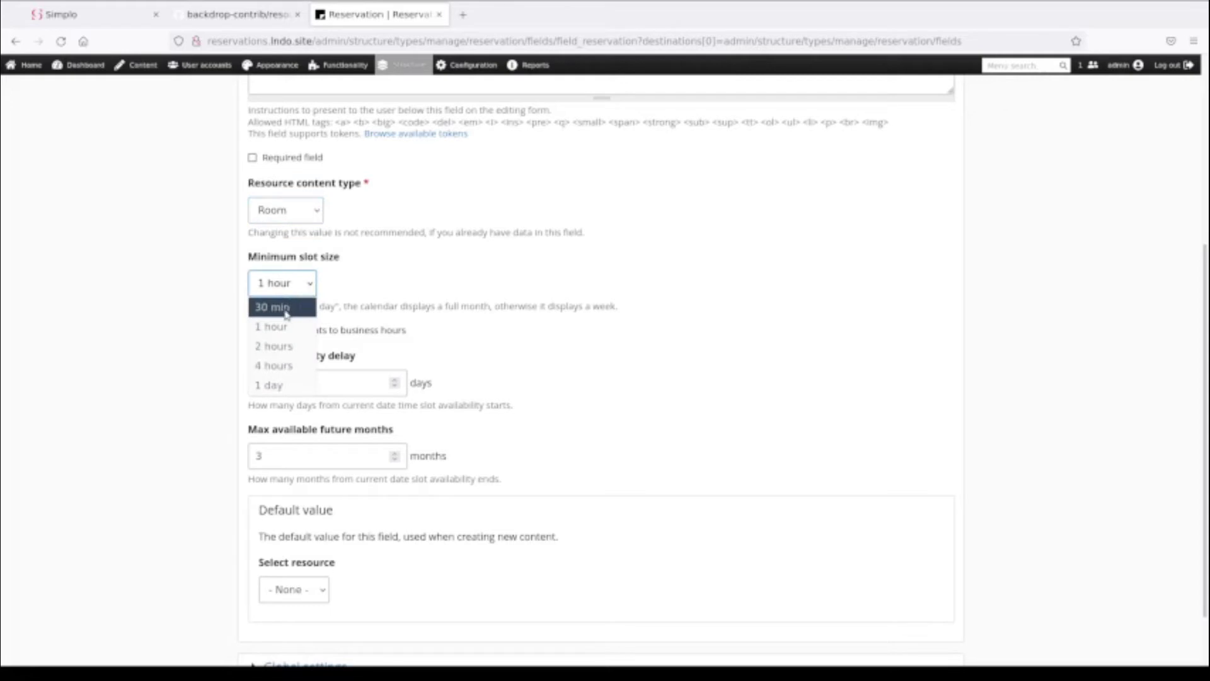
pyautogui.click(285, 313)
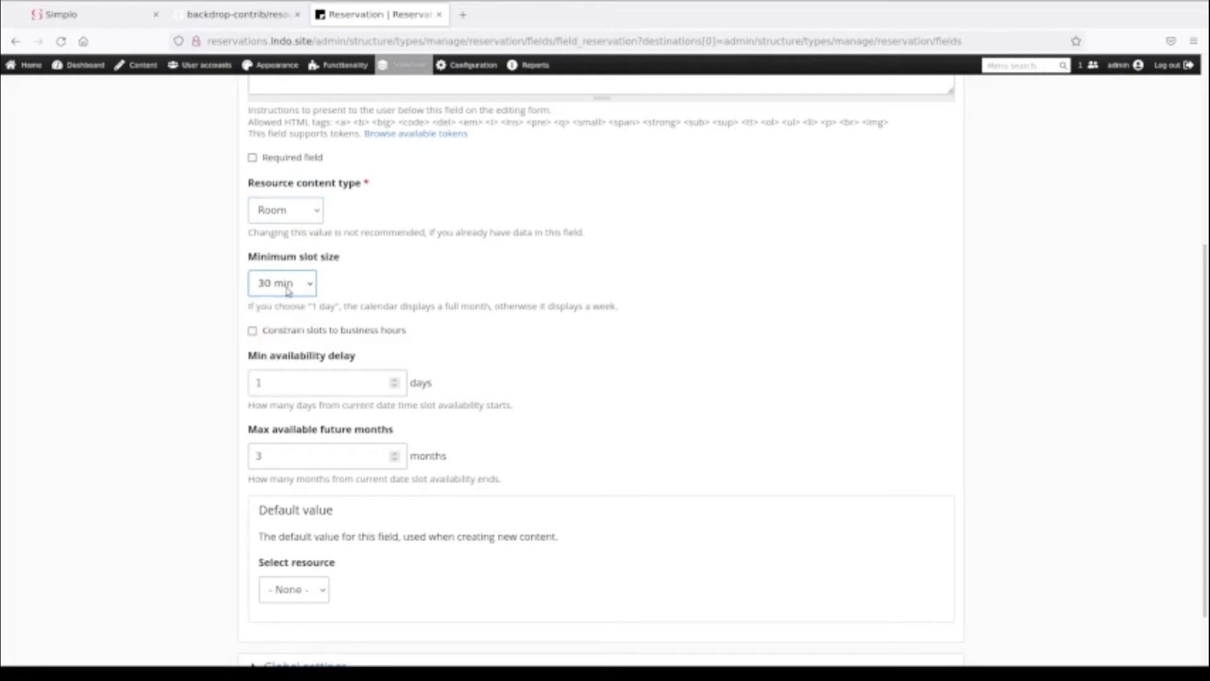
pyautogui.click(288, 289)
pyautogui.click(286, 322)
pyautogui.scroll(-2, 557, 356)
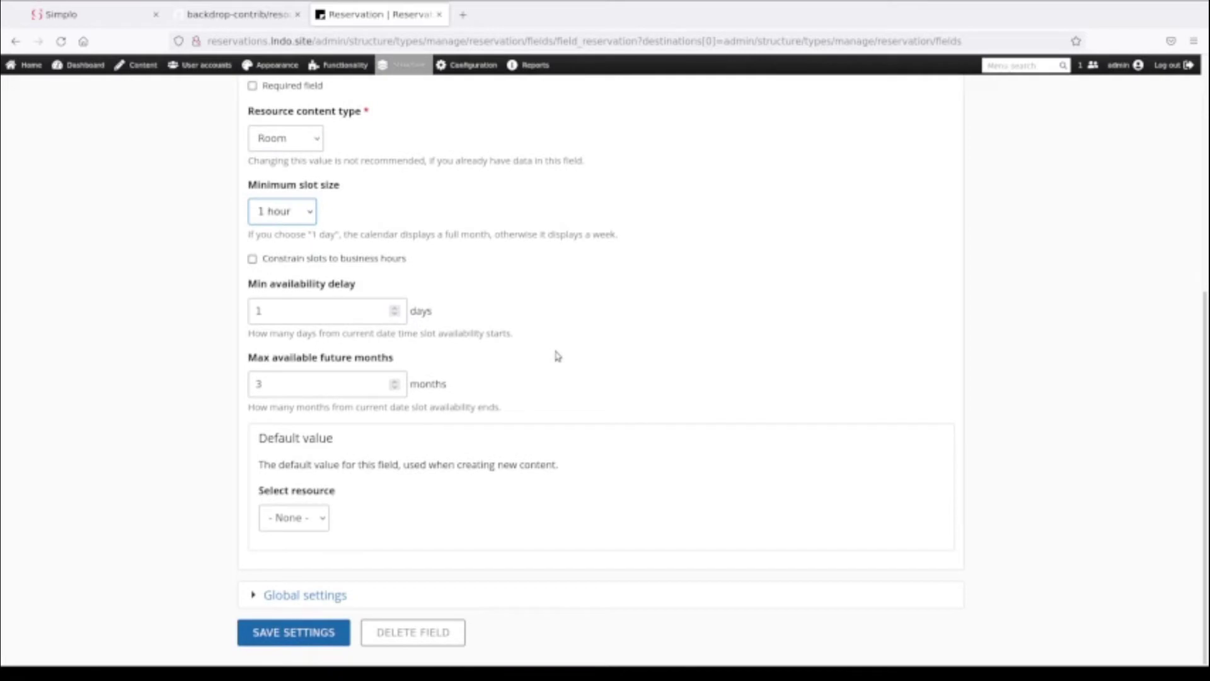
# Constrain reservation slots to Monday, Wednesday, Friday, Saturday and Sunday, from hour 9 to 17
pyautogui.click(252, 259)
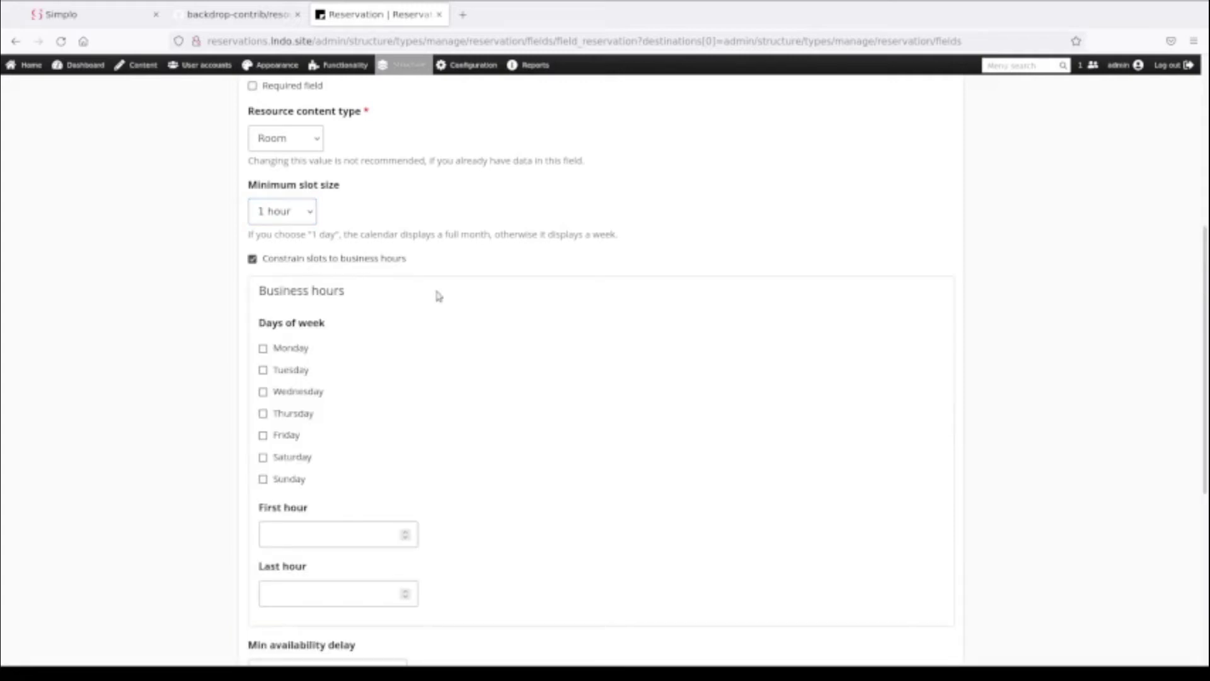
pyautogui.scroll(-3, 375, 513)
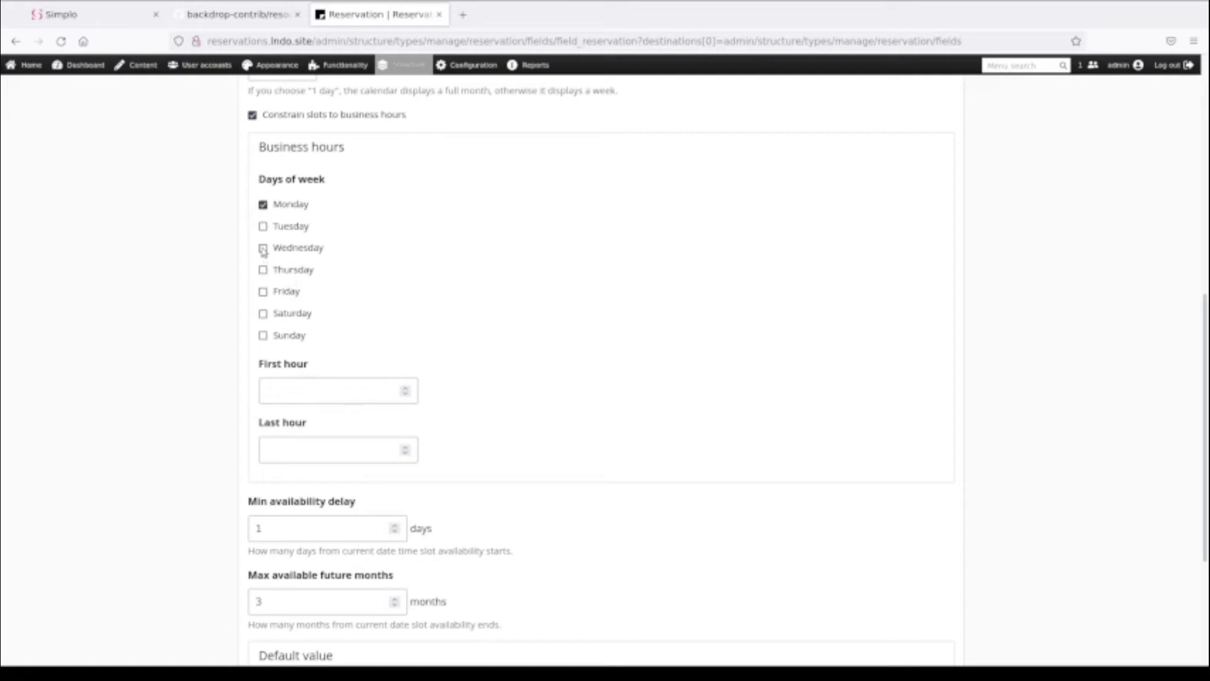
pyautogui.click(263, 248)
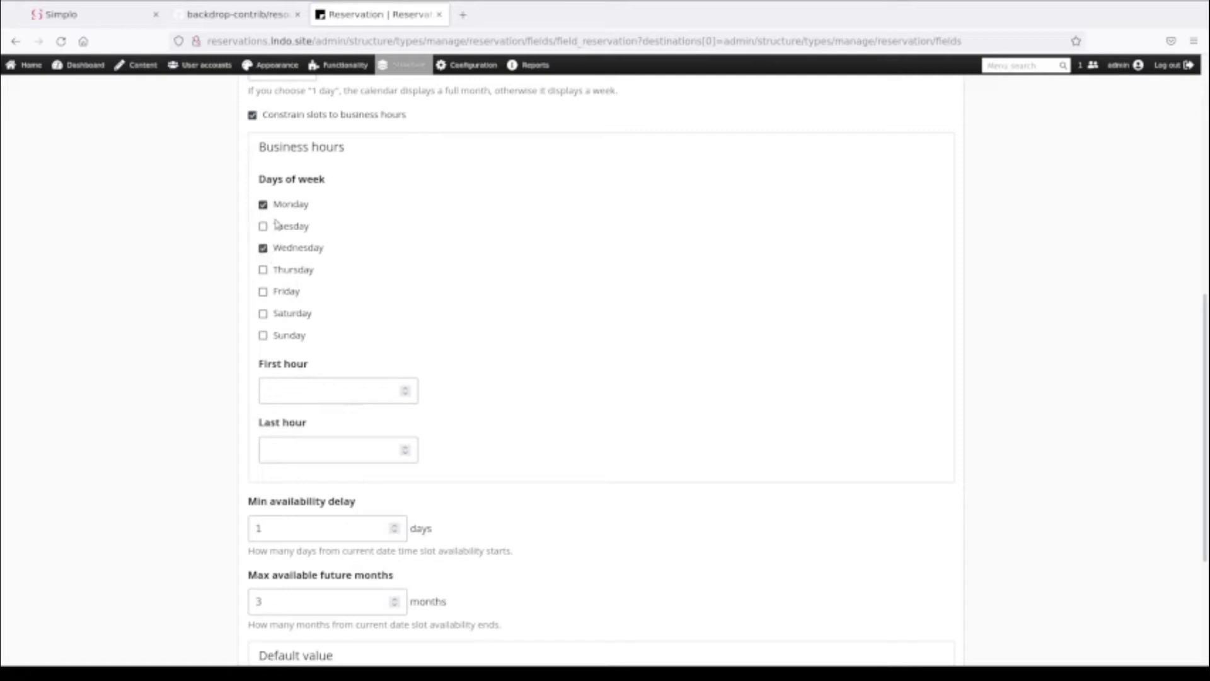
pyautogui.click(262, 292)
pyautogui.click(263, 314)
pyautogui.click(262, 335)
pyautogui.click(304, 387)
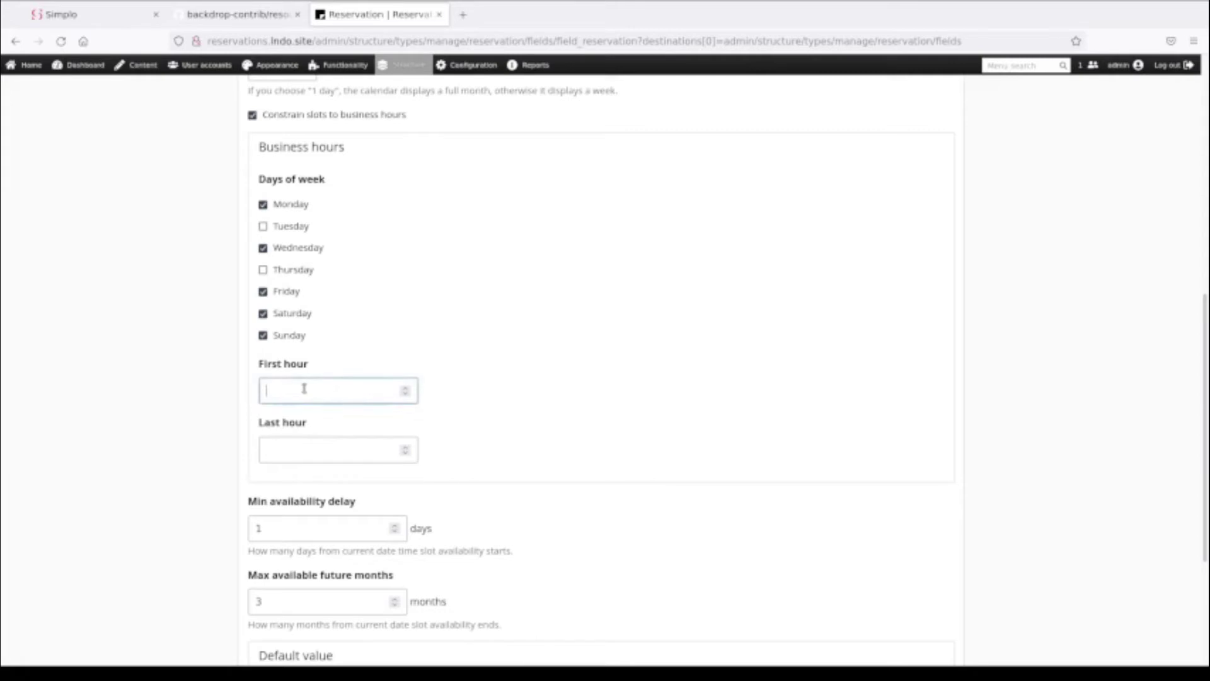
pyautogui.press('Tab')
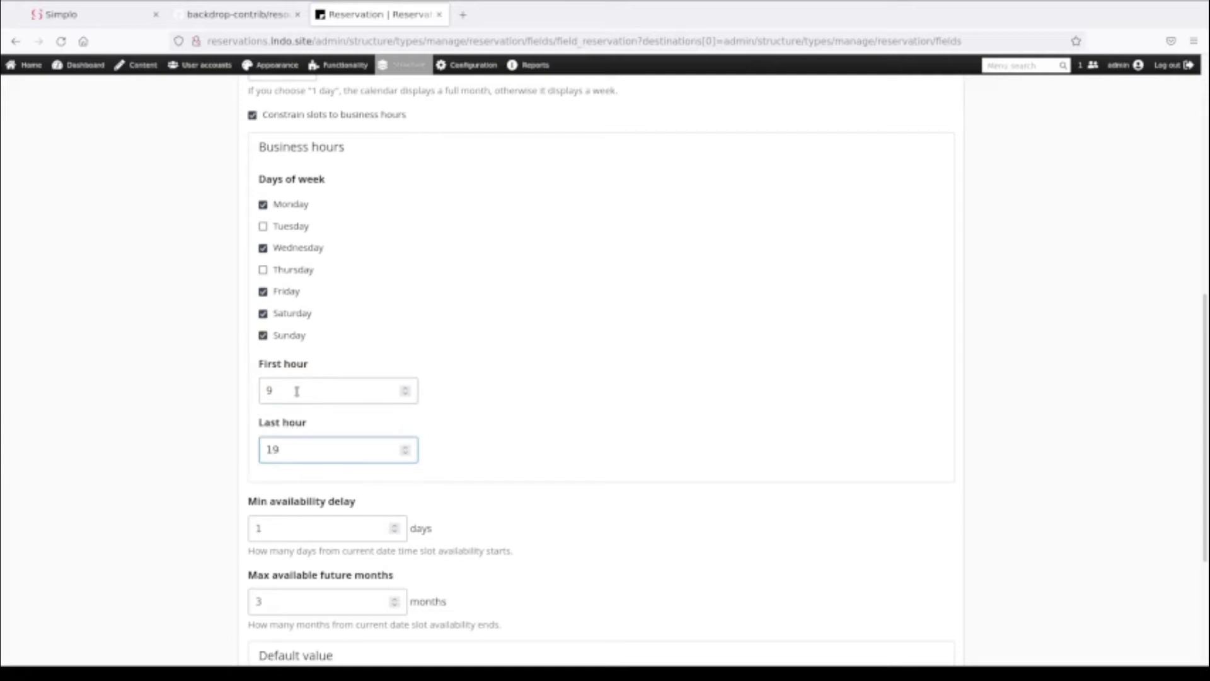
pyautogui.write('7')
pyautogui.scroll(-3, 305, 489)
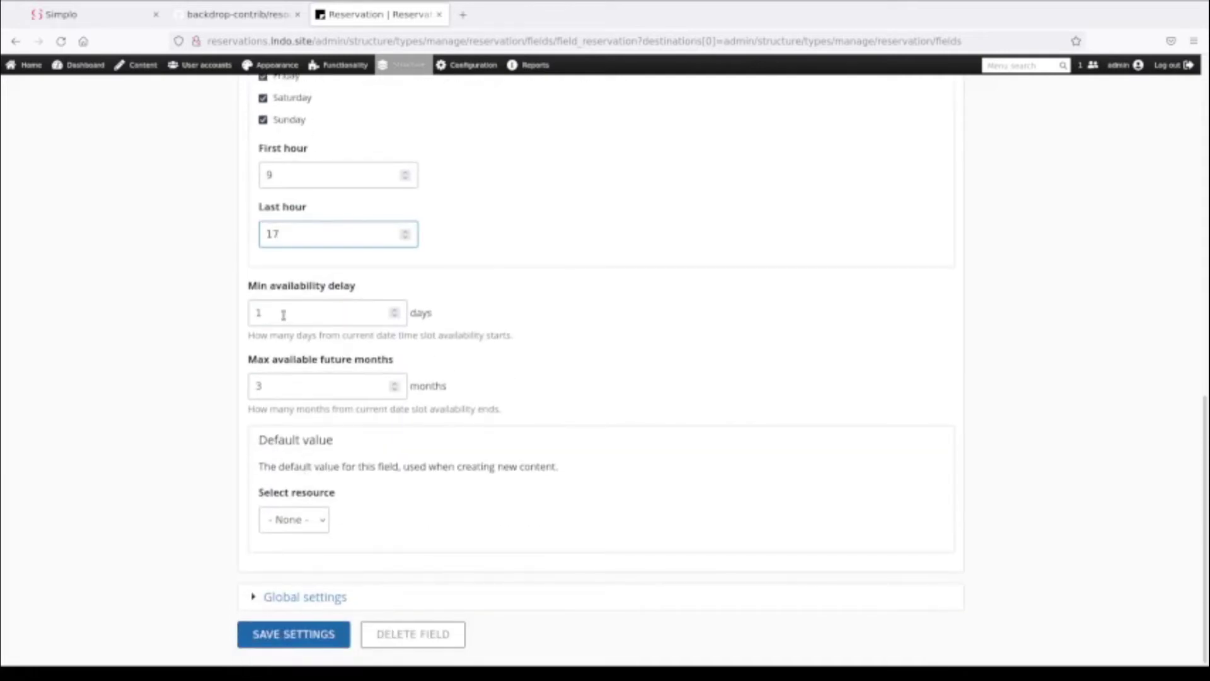
# Set a 7-day minimum availability delay and 2 future months, then save the field settings
pyautogui.doubleClick(276, 313)
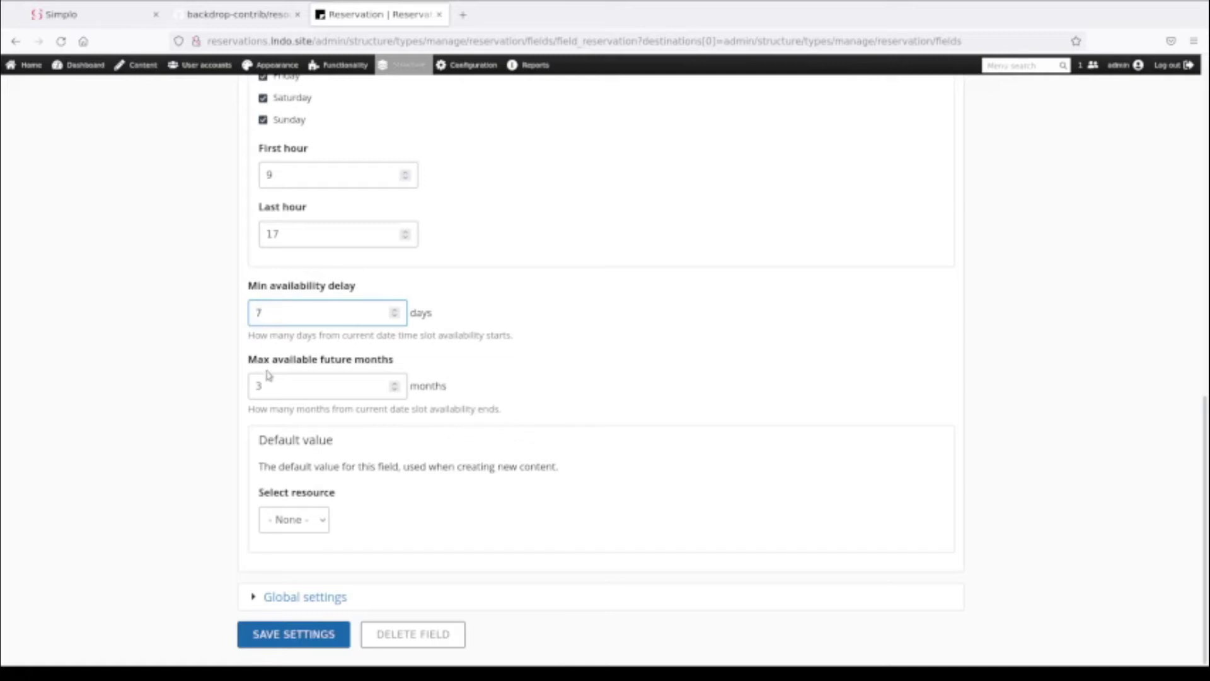
pyautogui.doubleClick(254, 386)
pyautogui.write('1')
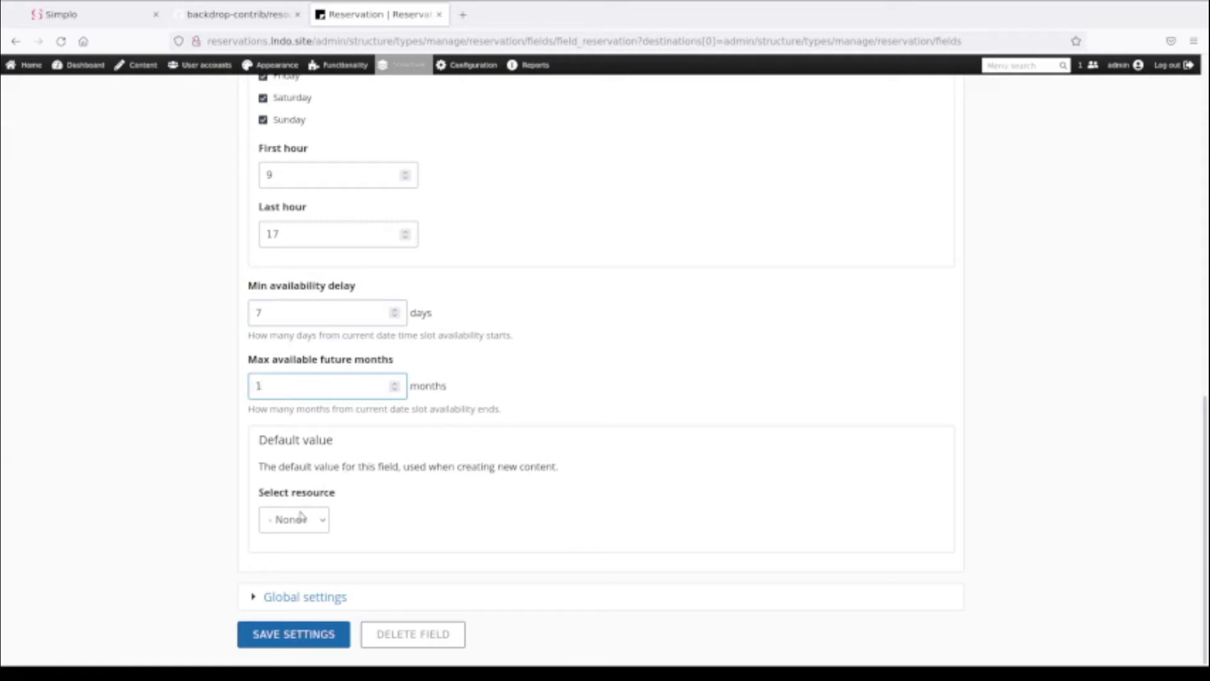
pyautogui.hotkey('ctrl', 'a')
pyautogui.write('2')
pyautogui.scroll(-1, 324, 519)
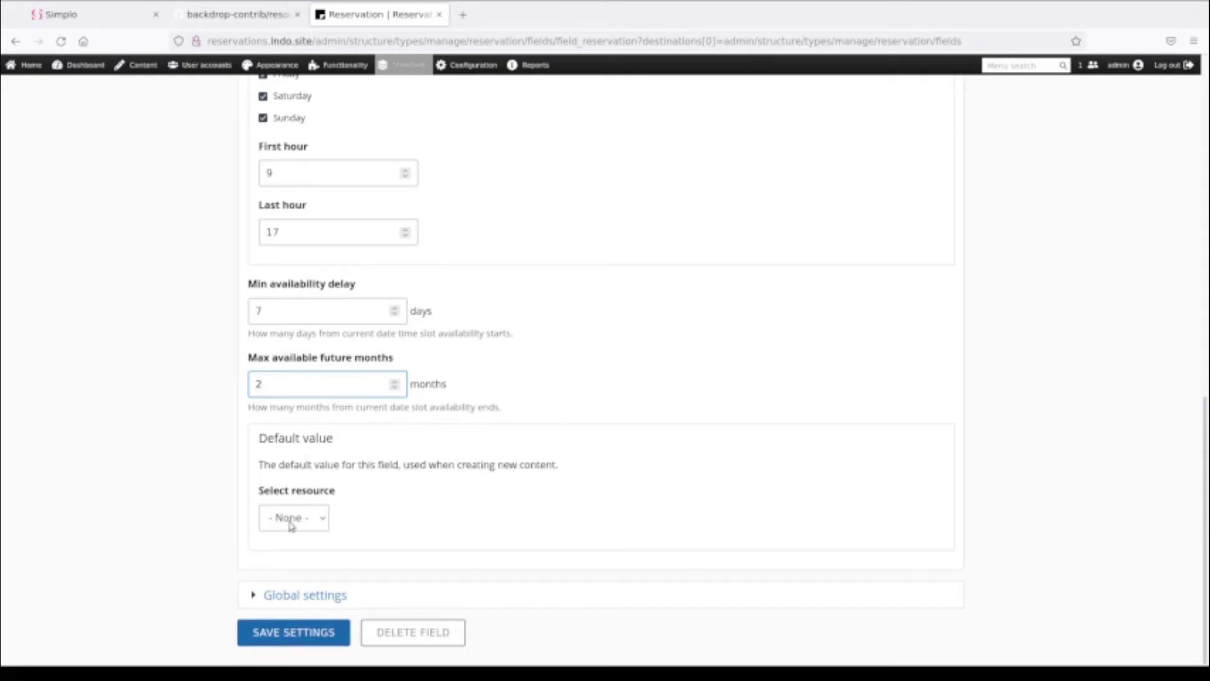
pyautogui.click(293, 633)
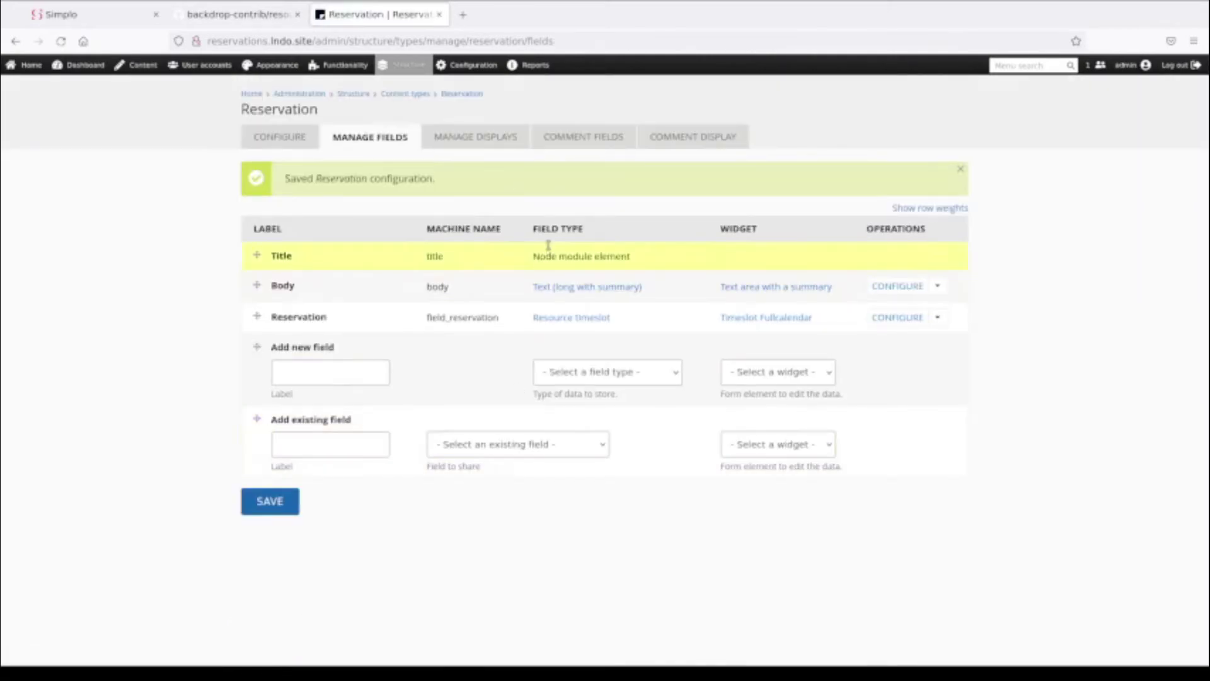
# Add a new Room titled 'Party' and save it
pyautogui.moveTo(163, 67)
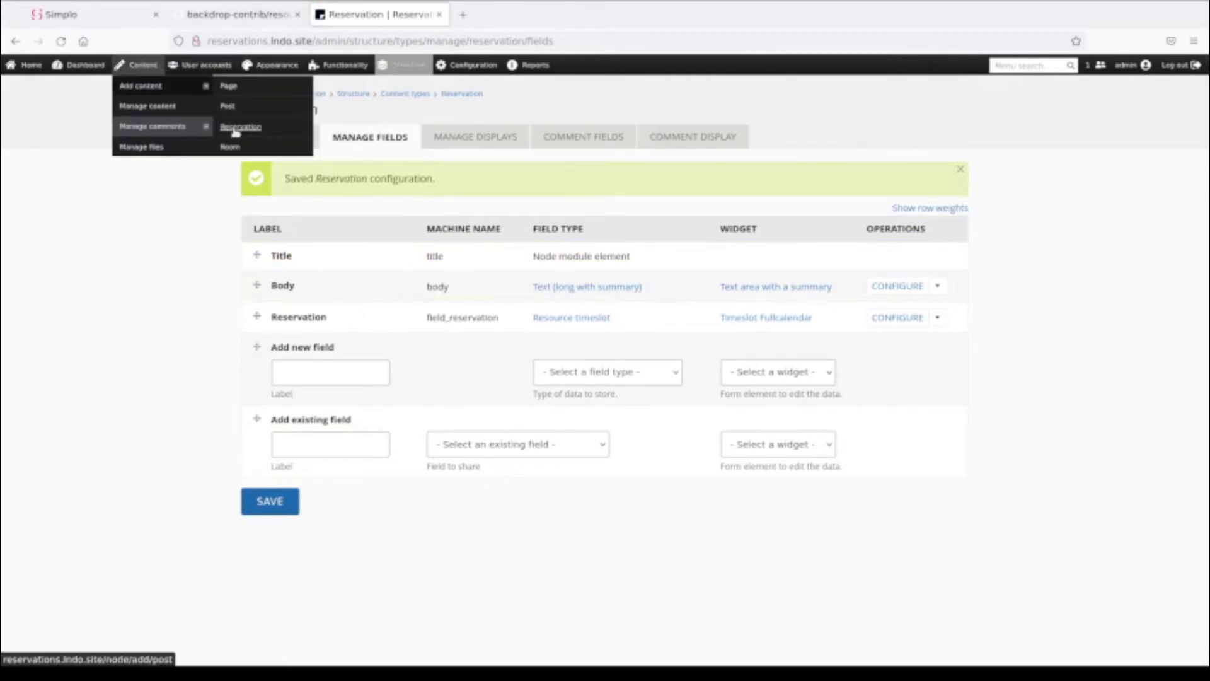
pyautogui.click(231, 148)
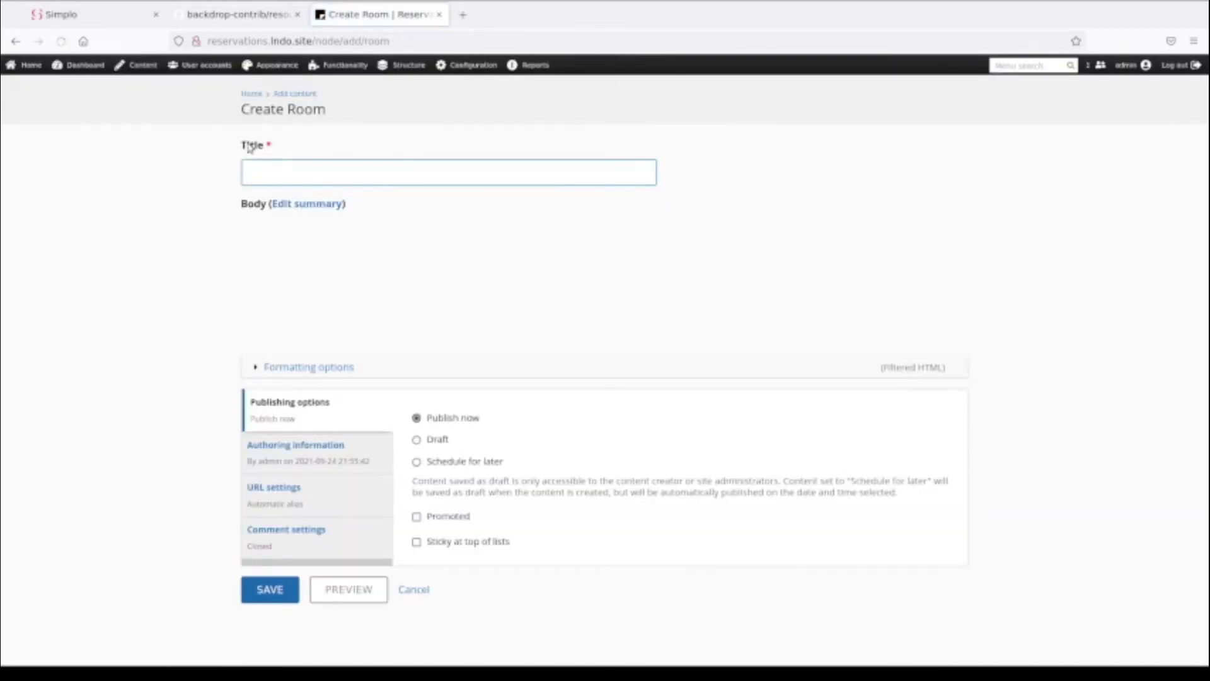
pyautogui.click(265, 173)
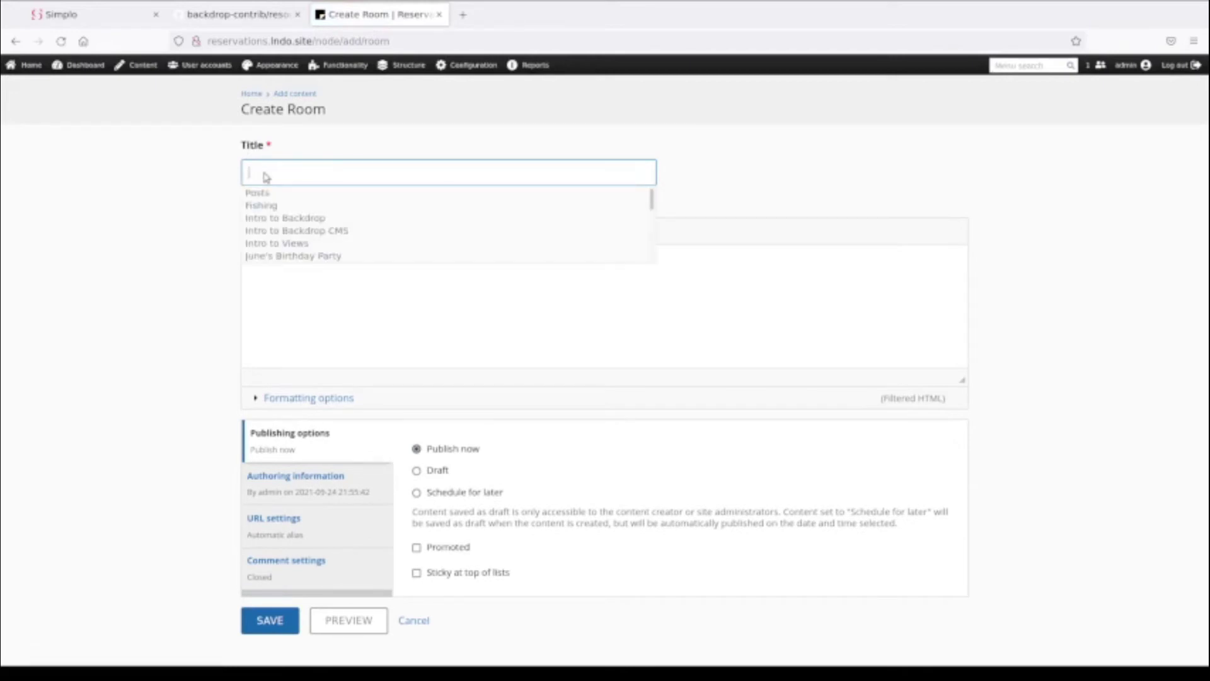
pyautogui.write('Pra')
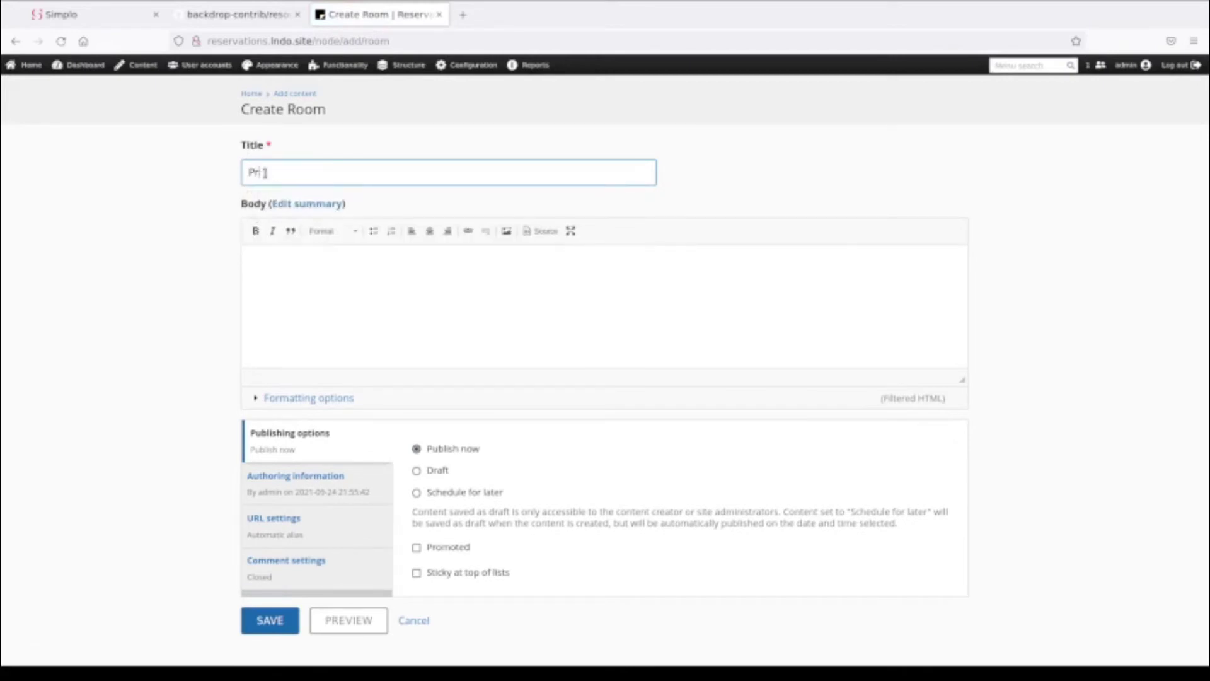
pyautogui.press('BackSpace')
pyautogui.write('arty')
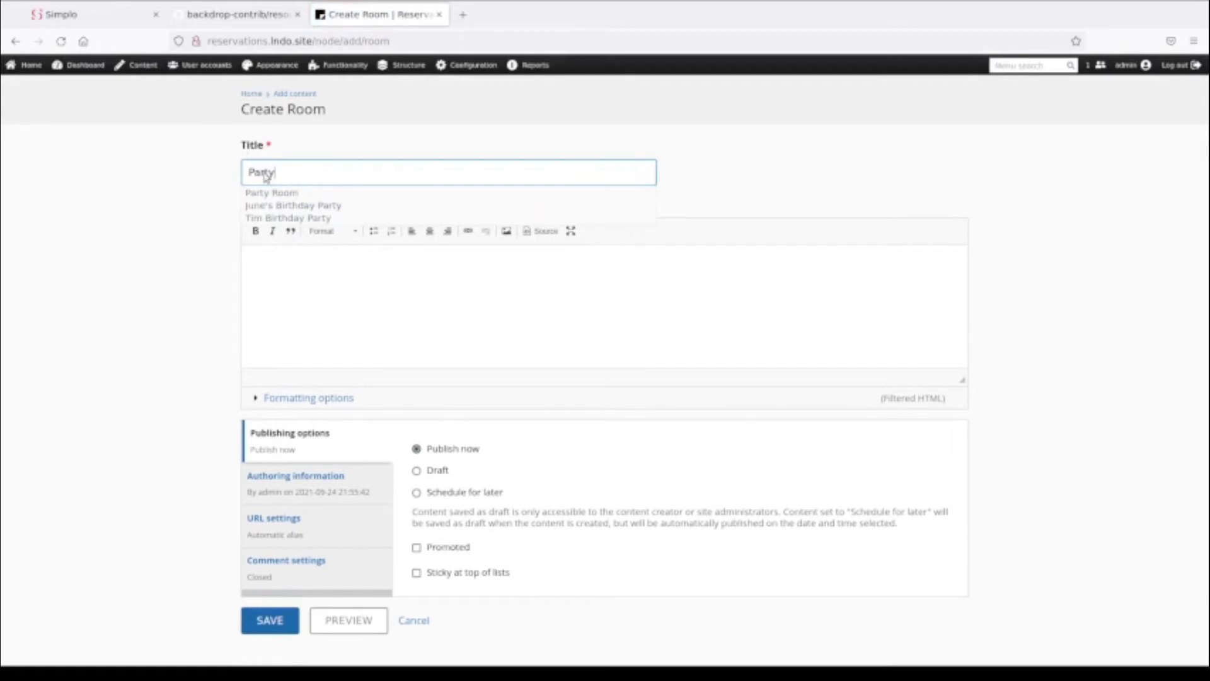
pyautogui.click(213, 176)
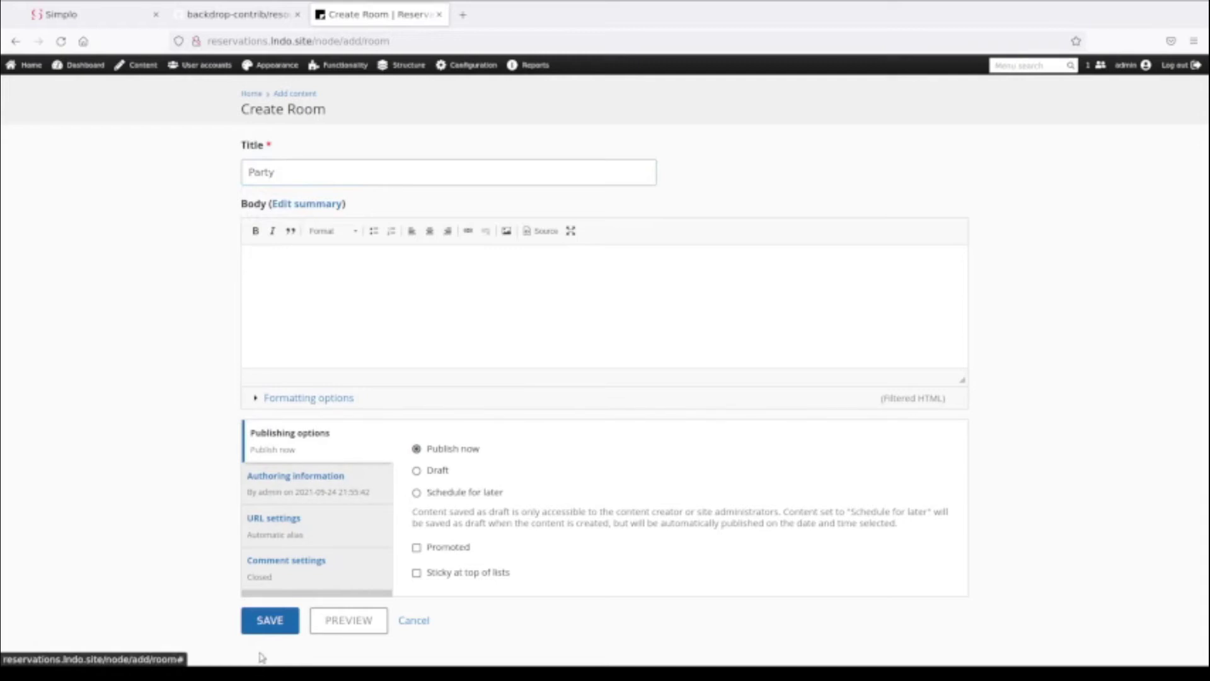
pyautogui.click(274, 623)
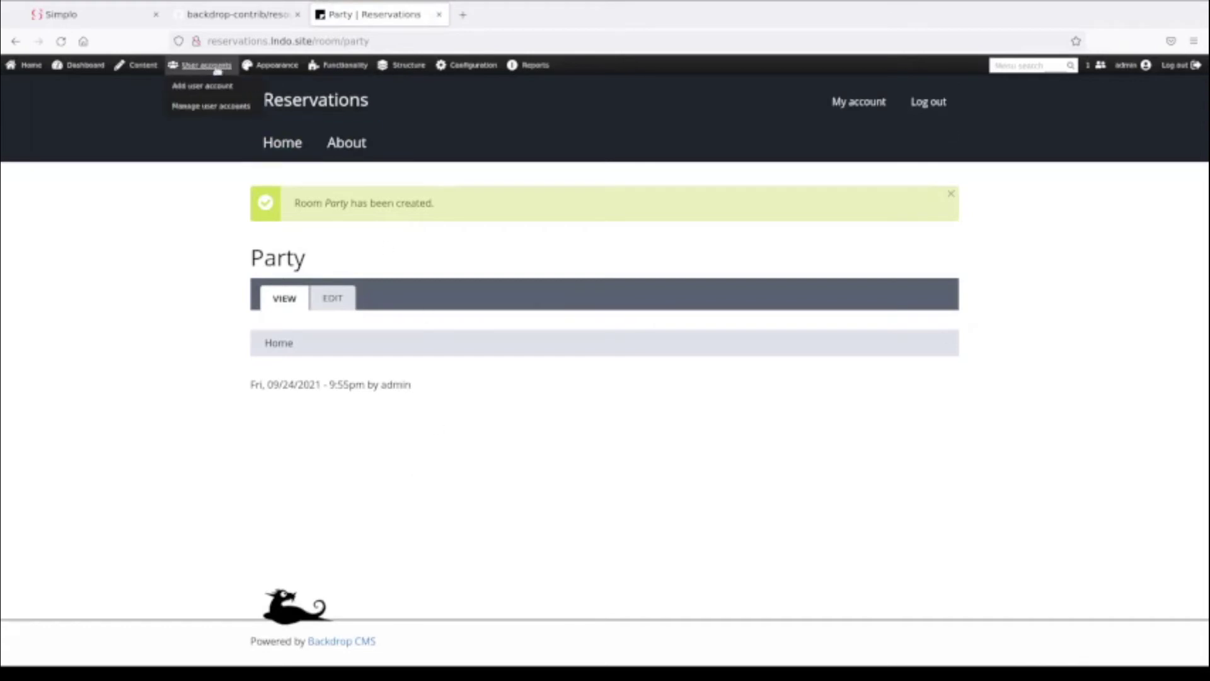
pyautogui.moveTo(144, 67)
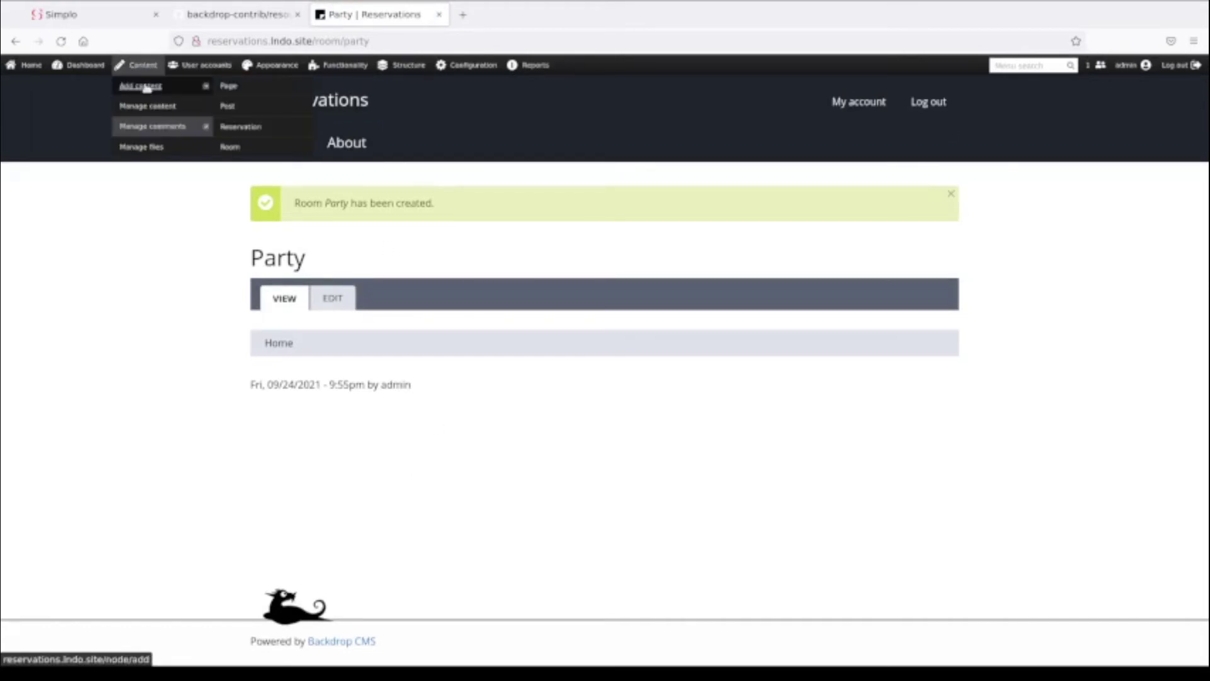
# Add a second Room titled 'Meeting Room' and save it
pyautogui.click(230, 148)
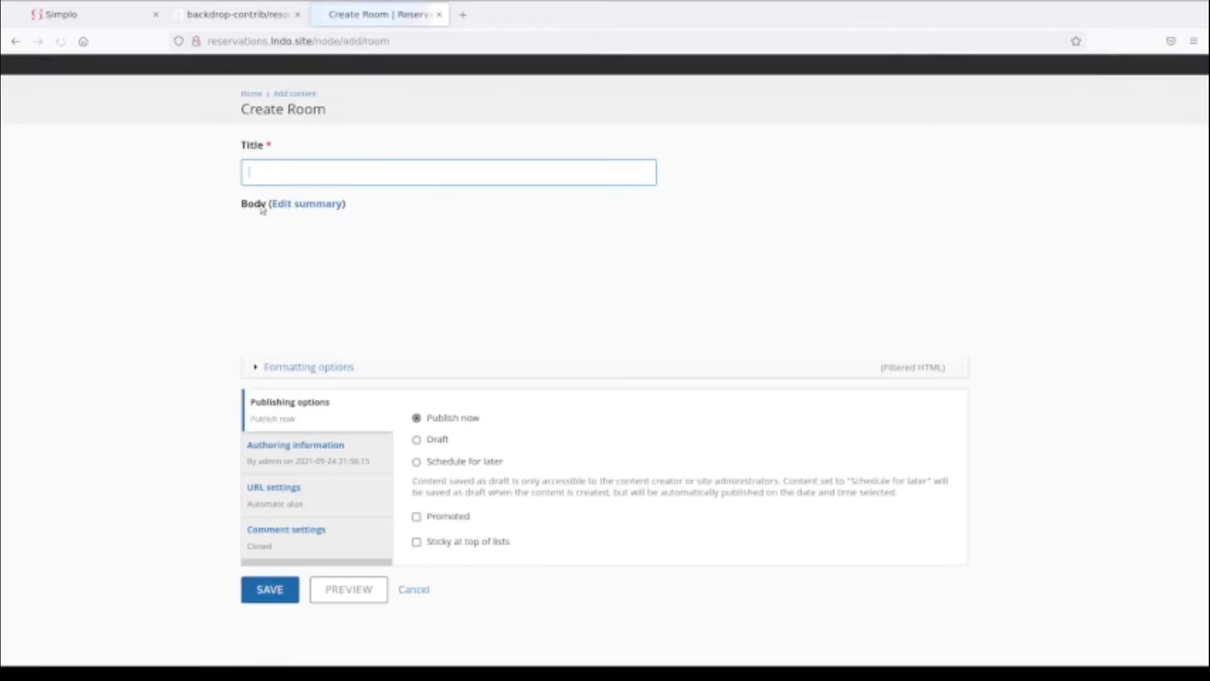
pyautogui.click(297, 180)
pyautogui.write('Me')
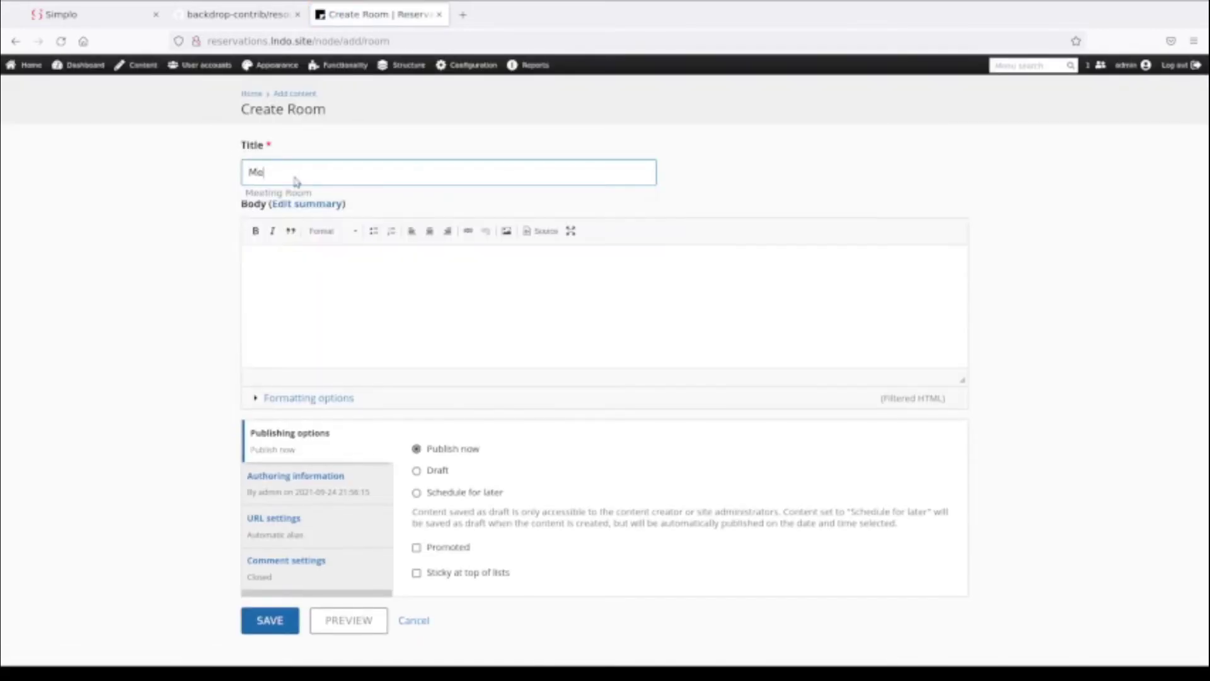
pyautogui.write('eting Room')
pyautogui.press('Tab')
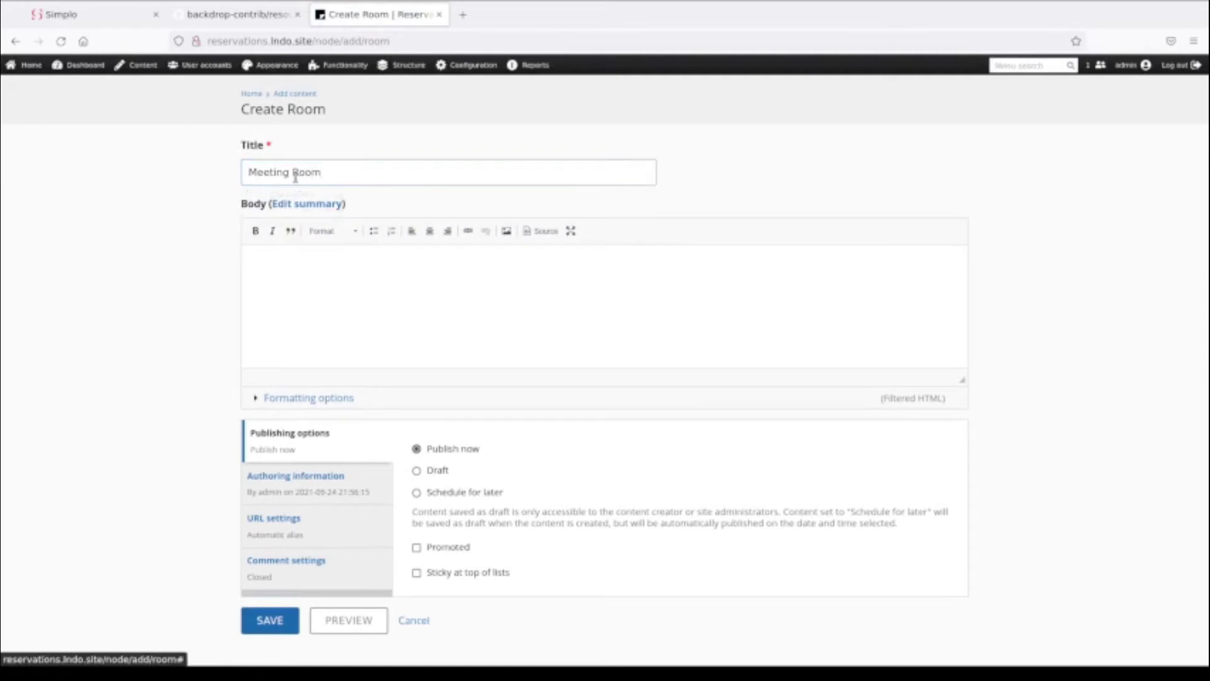
pyautogui.click(273, 622)
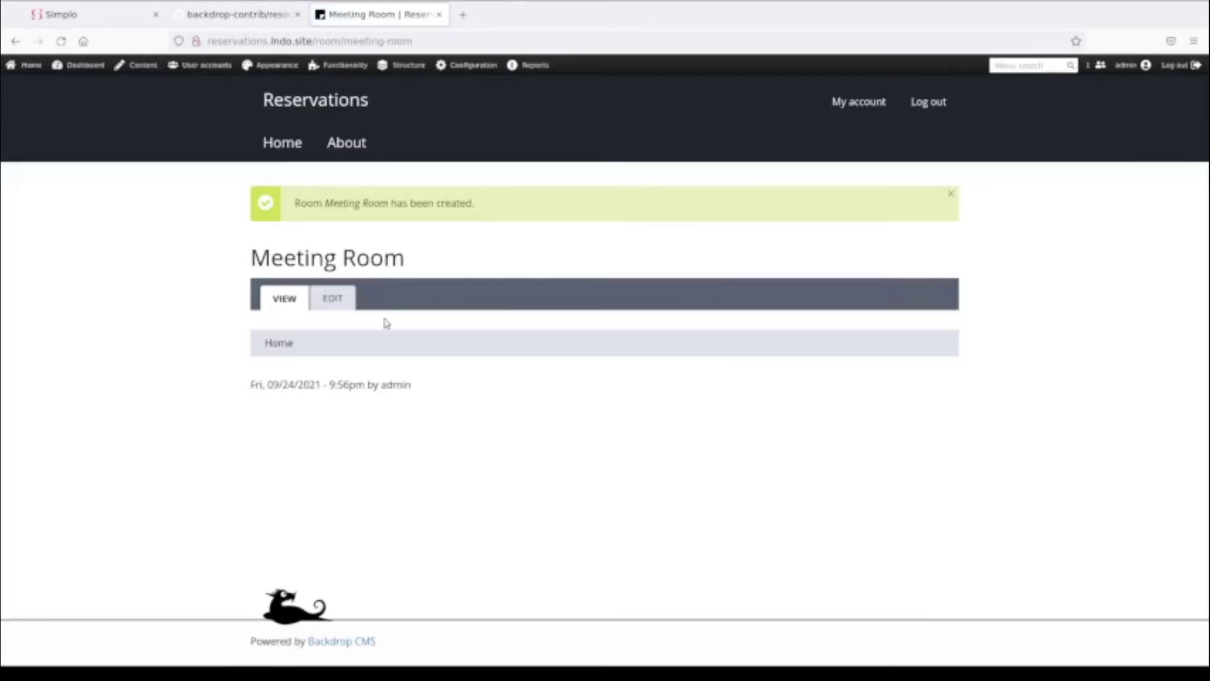
pyautogui.moveTo(435, 65)
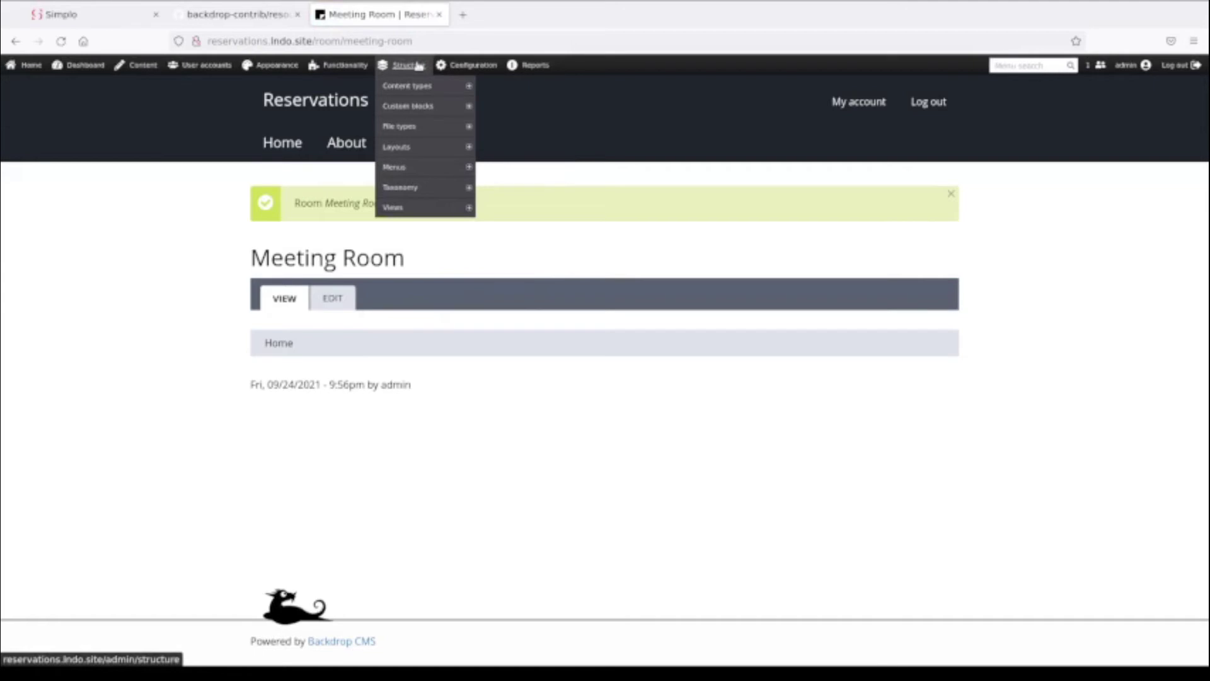
pyautogui.moveTo(144, 64)
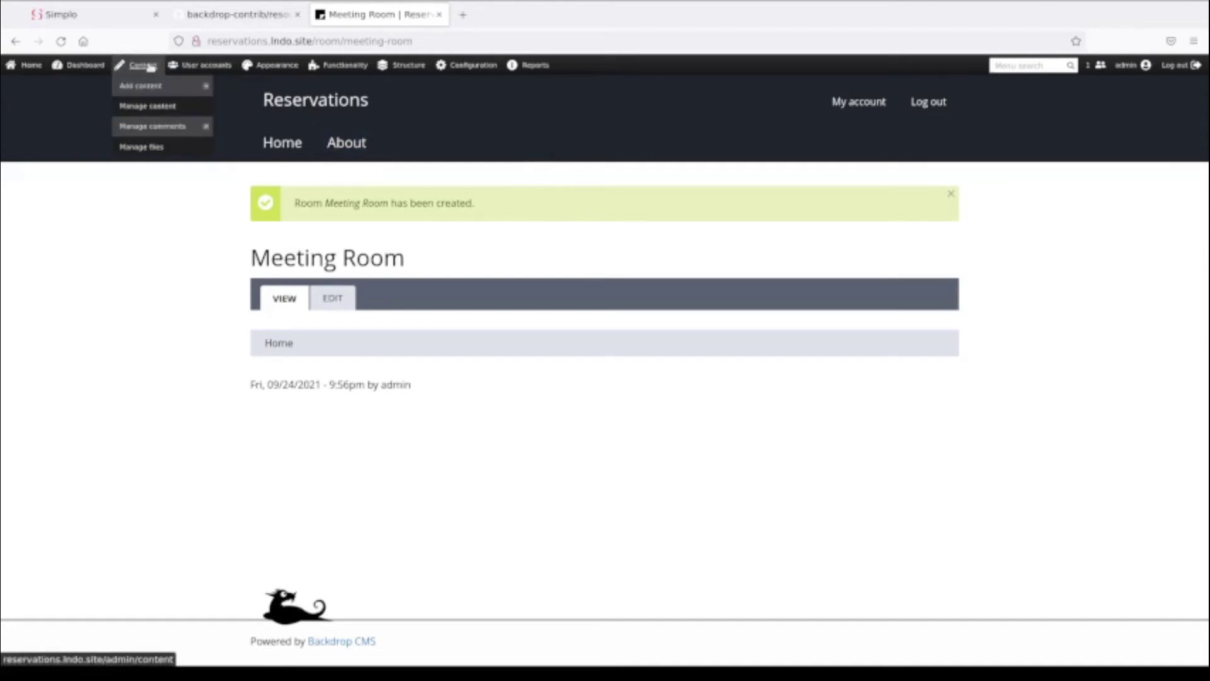
# Start a new Reservation titled 'Board Meeting' and select Meeting Room as its room
pyautogui.moveTo(149, 89)
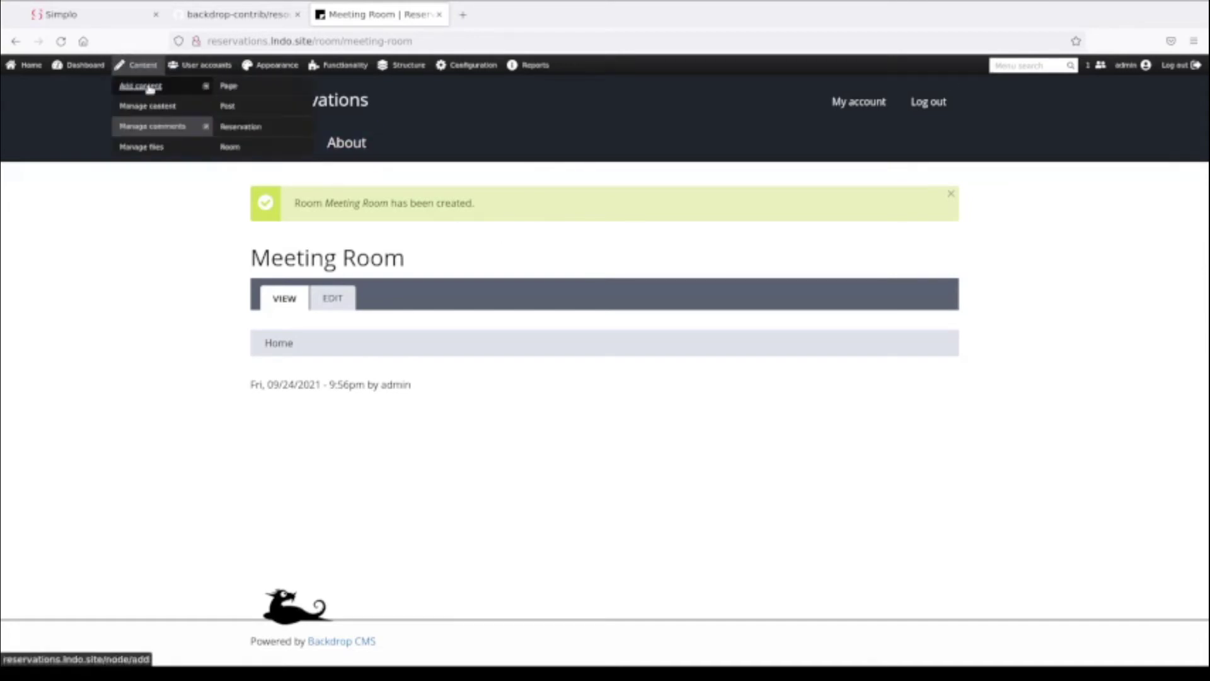
pyautogui.click(240, 127)
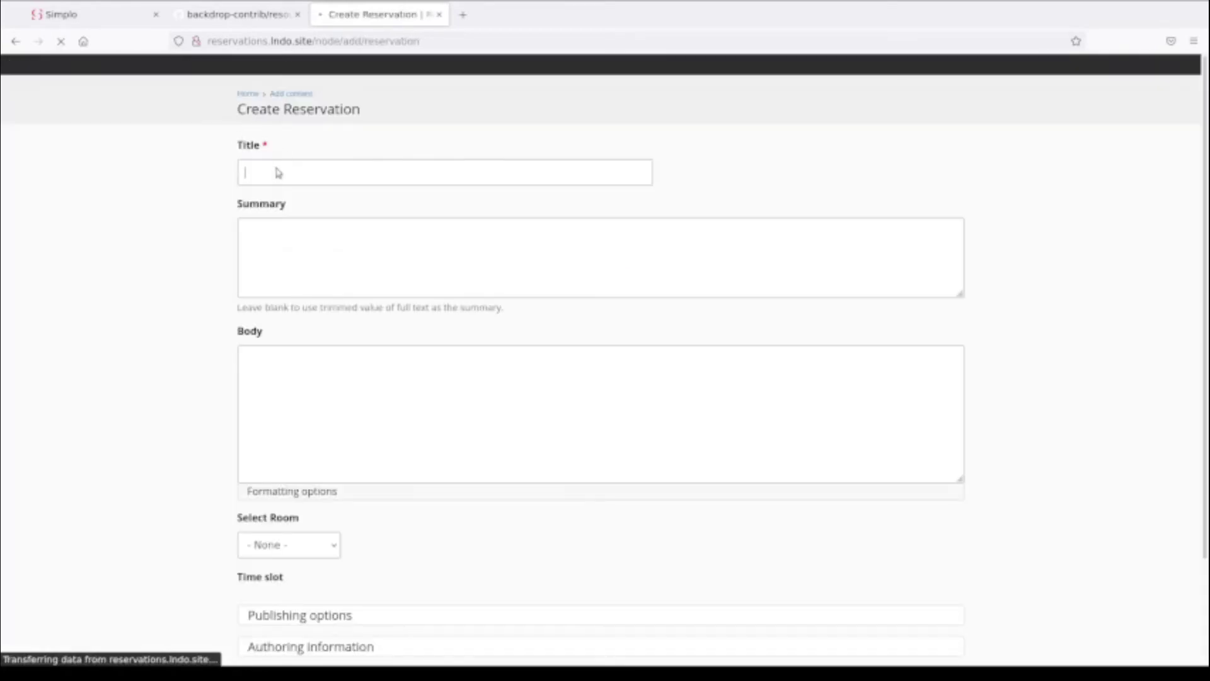
pyautogui.click(276, 175)
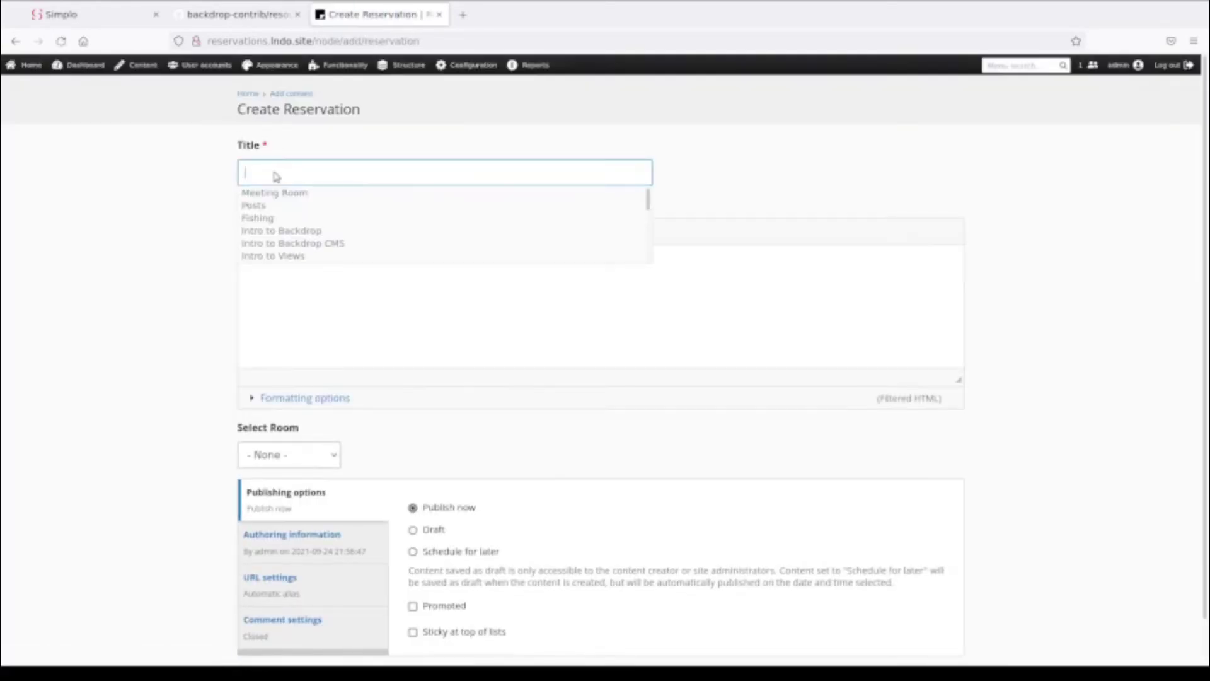
pyautogui.write('Board Meeti')
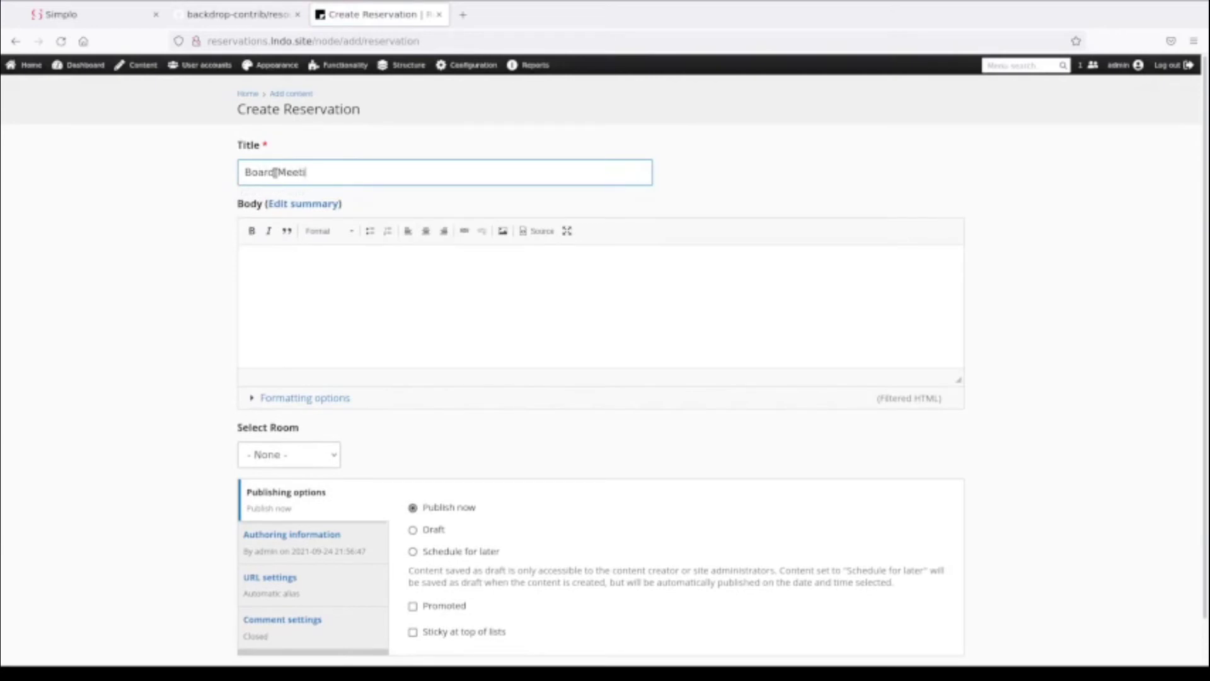
pyautogui.write('ng')
pyautogui.scroll(-2, 329, 314)
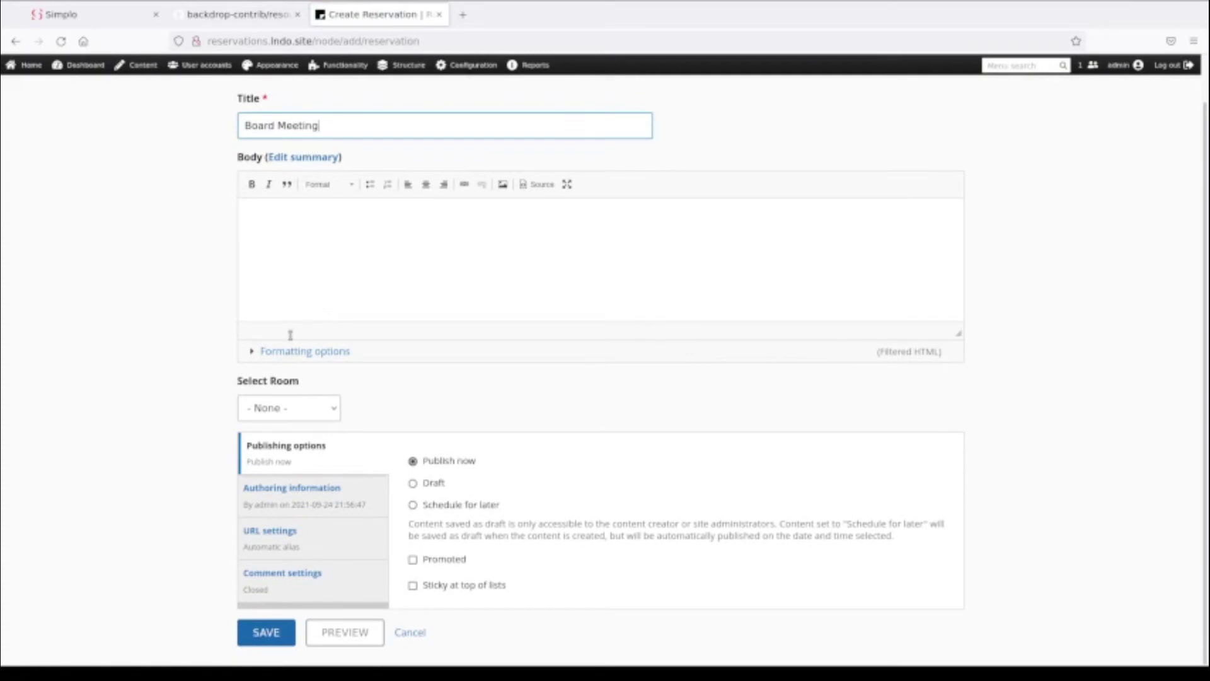
pyautogui.click(292, 414)
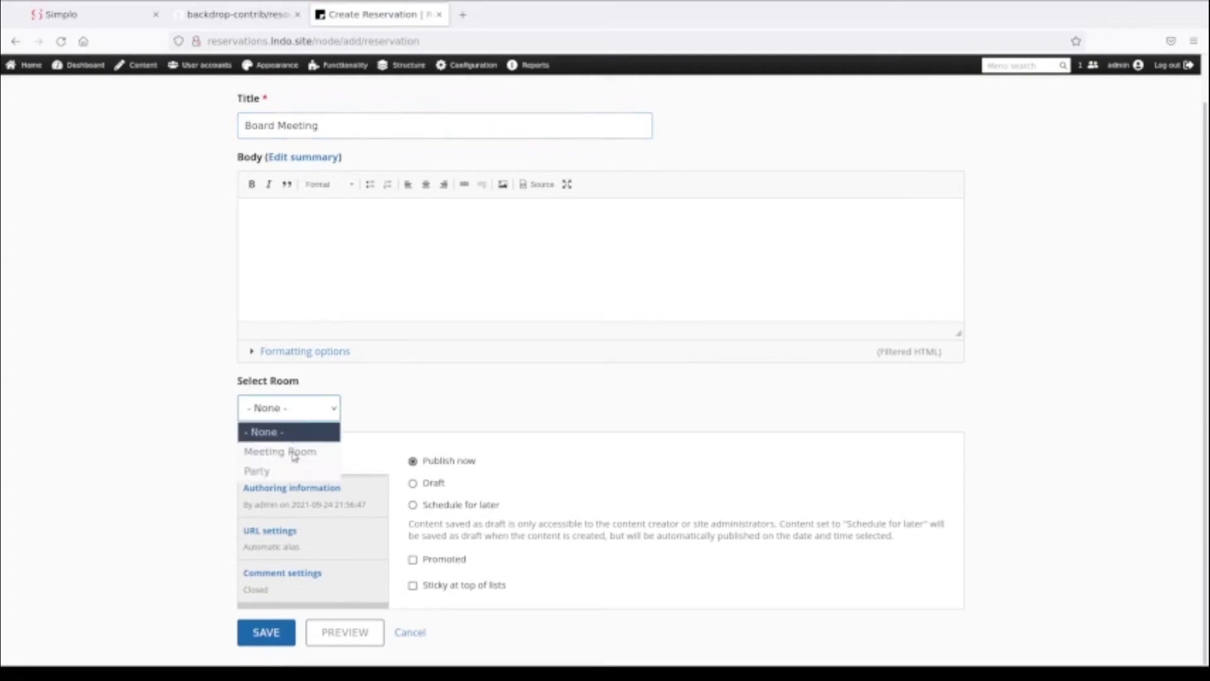
pyautogui.click(347, 433)
pyautogui.scroll(-5, 477, 390)
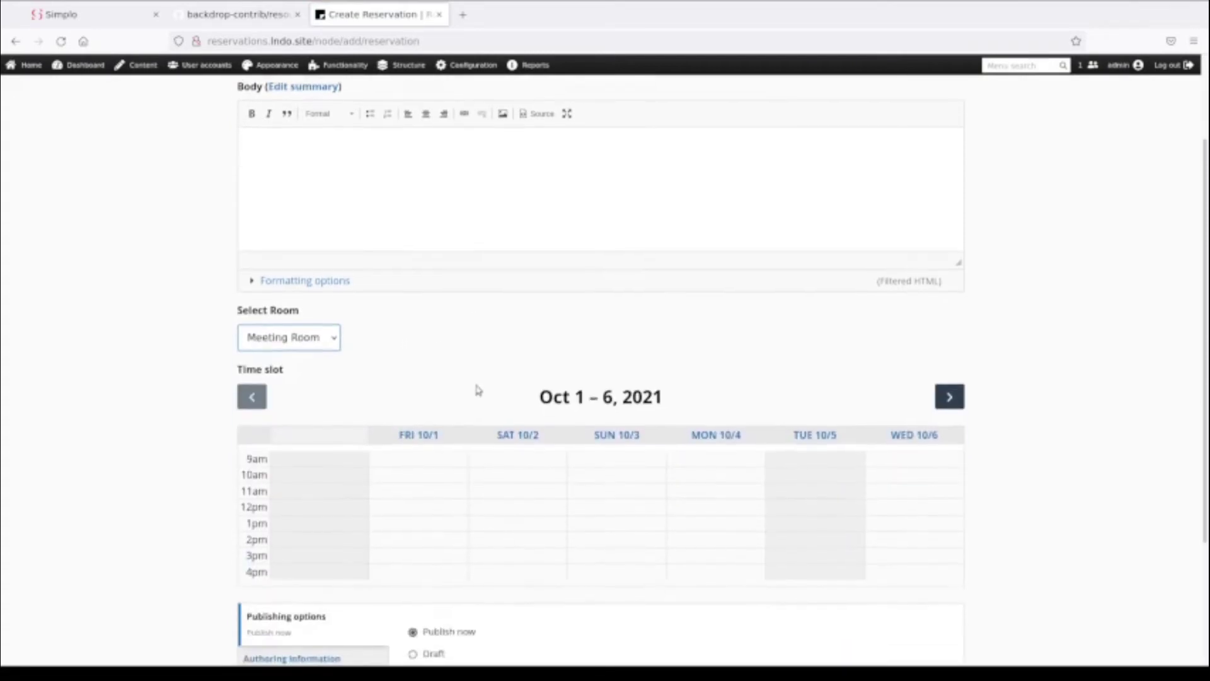
pyautogui.click(253, 227)
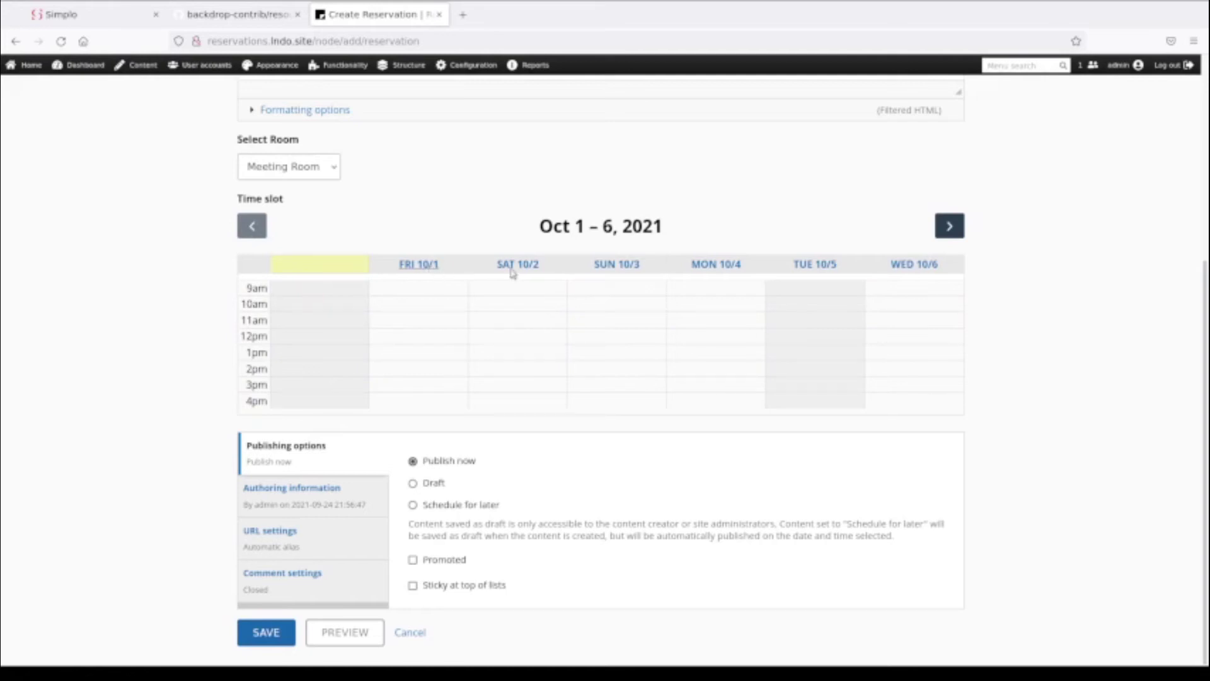
pyautogui.click(951, 227)
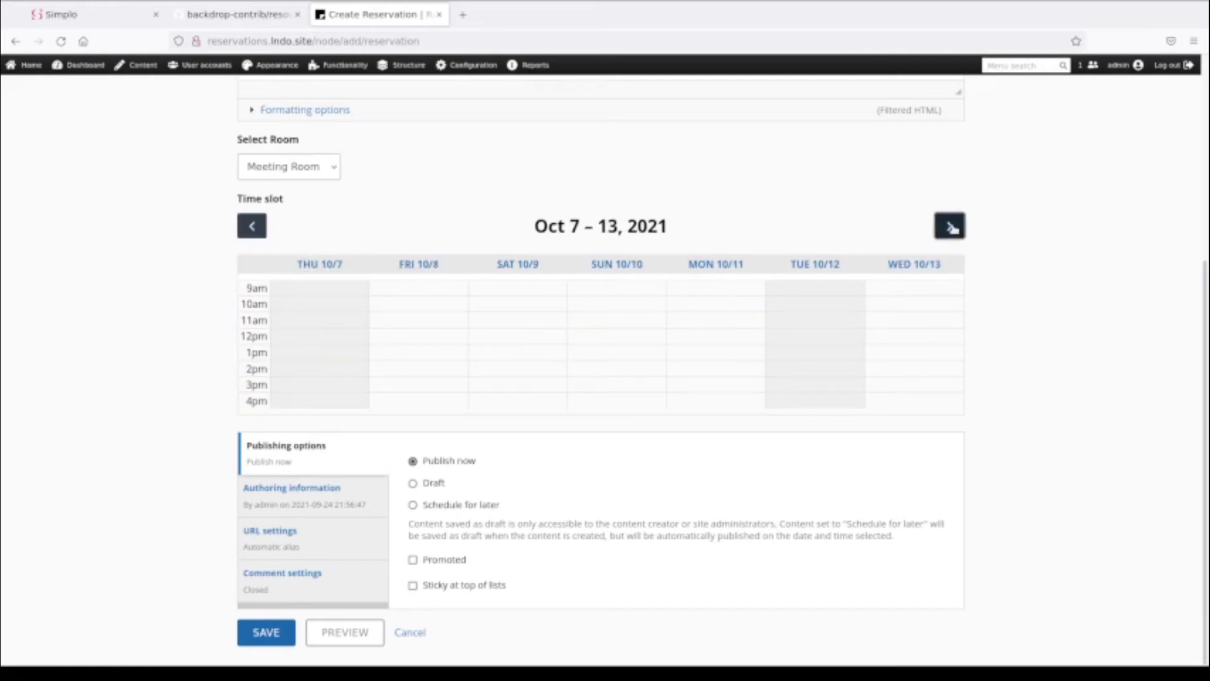
pyautogui.click(951, 227)
pyautogui.doubleClick(951, 227)
pyautogui.click(951, 227)
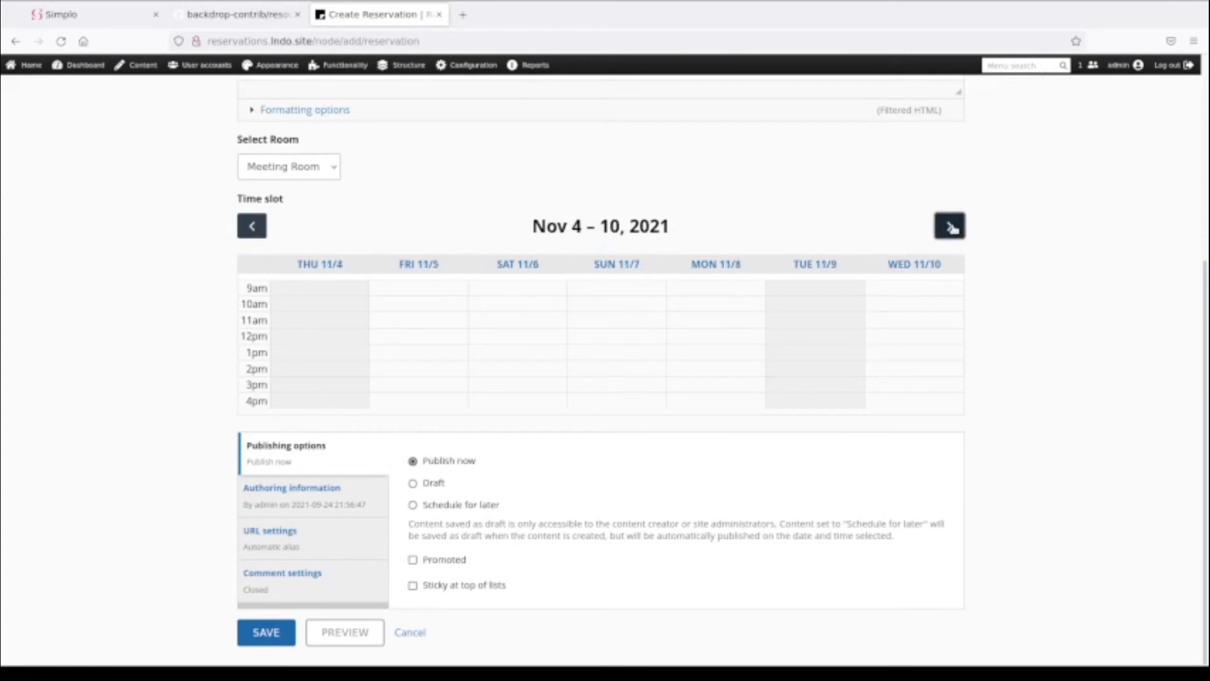
pyautogui.click(951, 227)
pyautogui.click(951, 227)
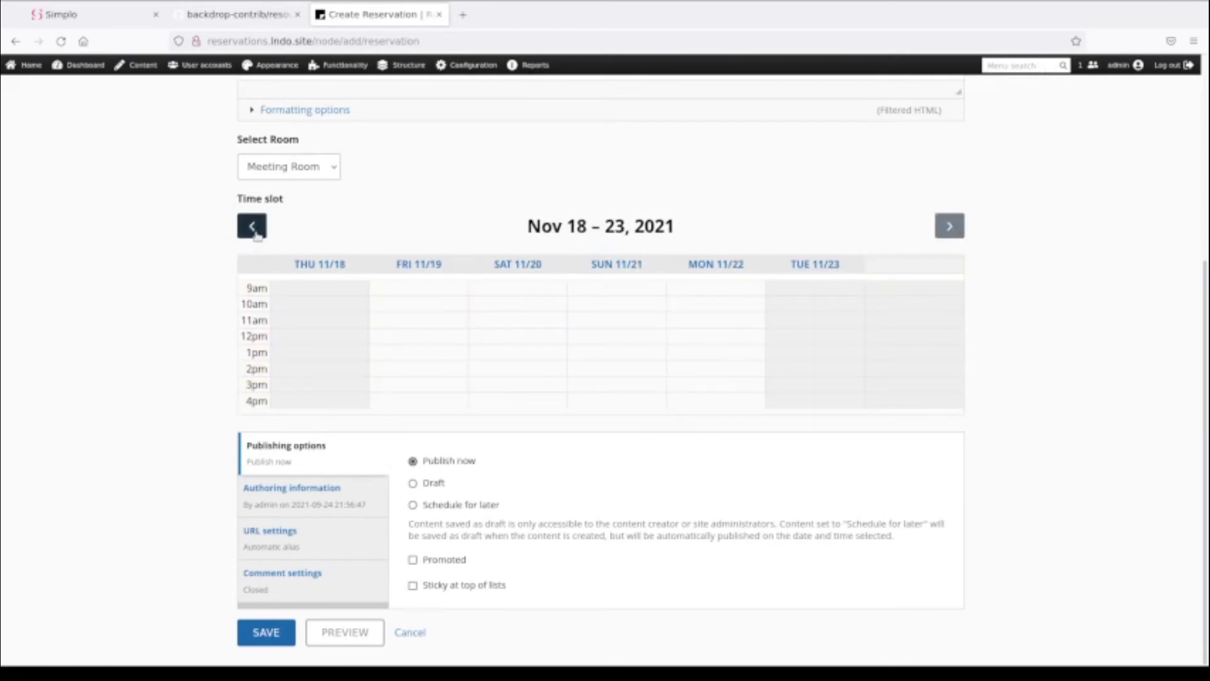
pyautogui.click(252, 228)
pyautogui.click(252, 228)
pyautogui.click(252, 228)
pyautogui.click(252, 228)
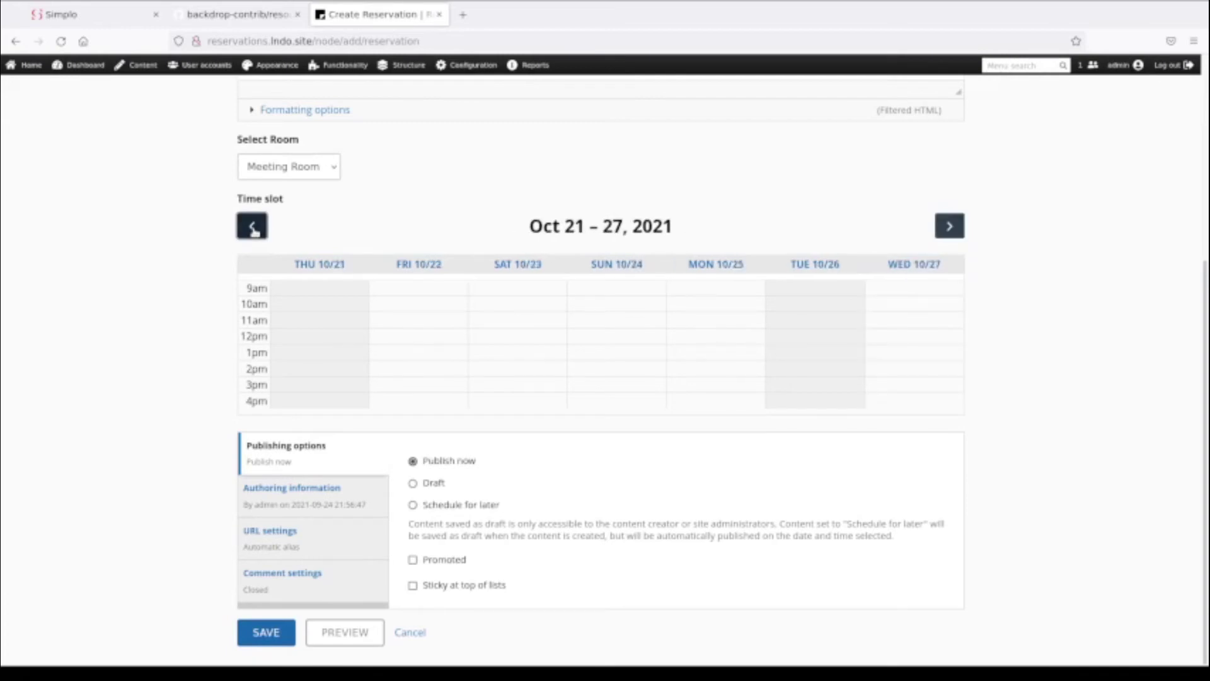
pyautogui.click(252, 228)
pyautogui.click(252, 228)
pyautogui.click(252, 228)
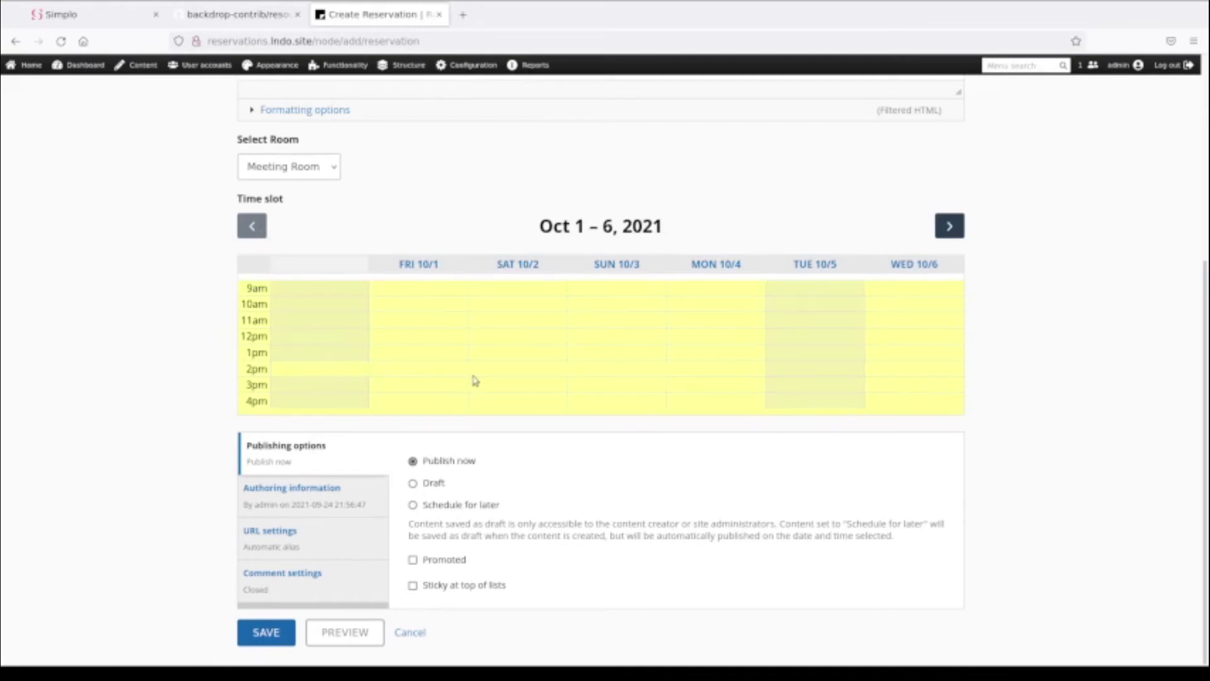
pyautogui.click(505, 309)
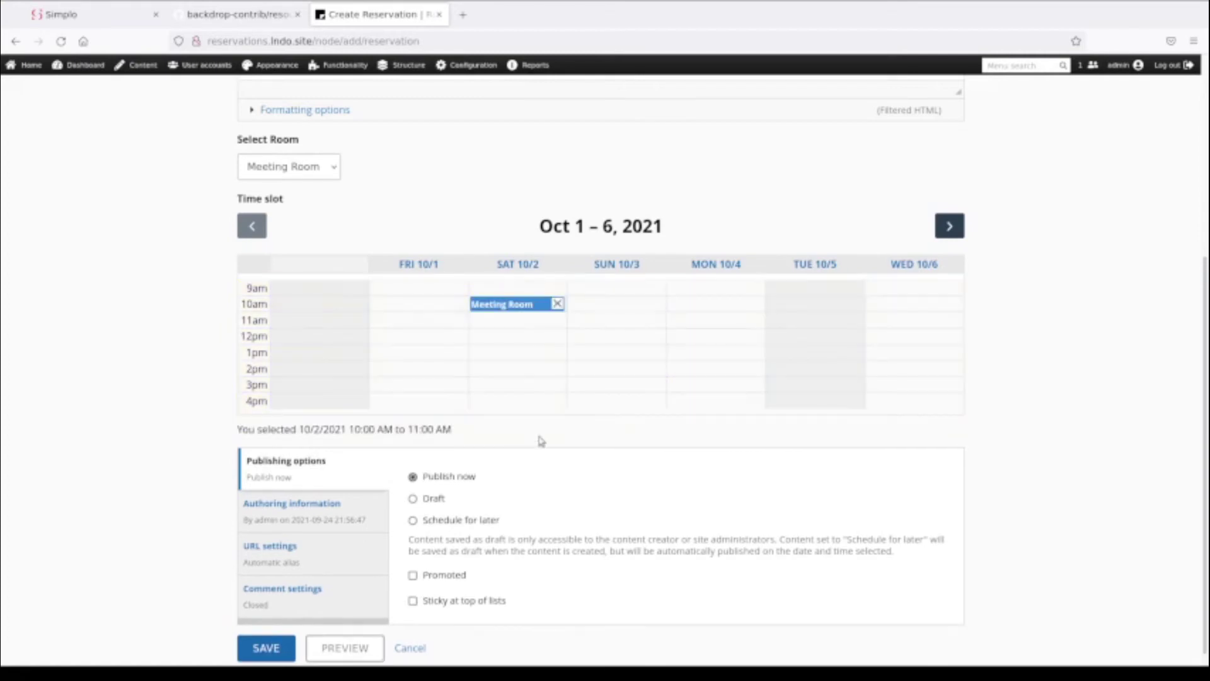
pyautogui.click(558, 304)
pyautogui.click(623, 339)
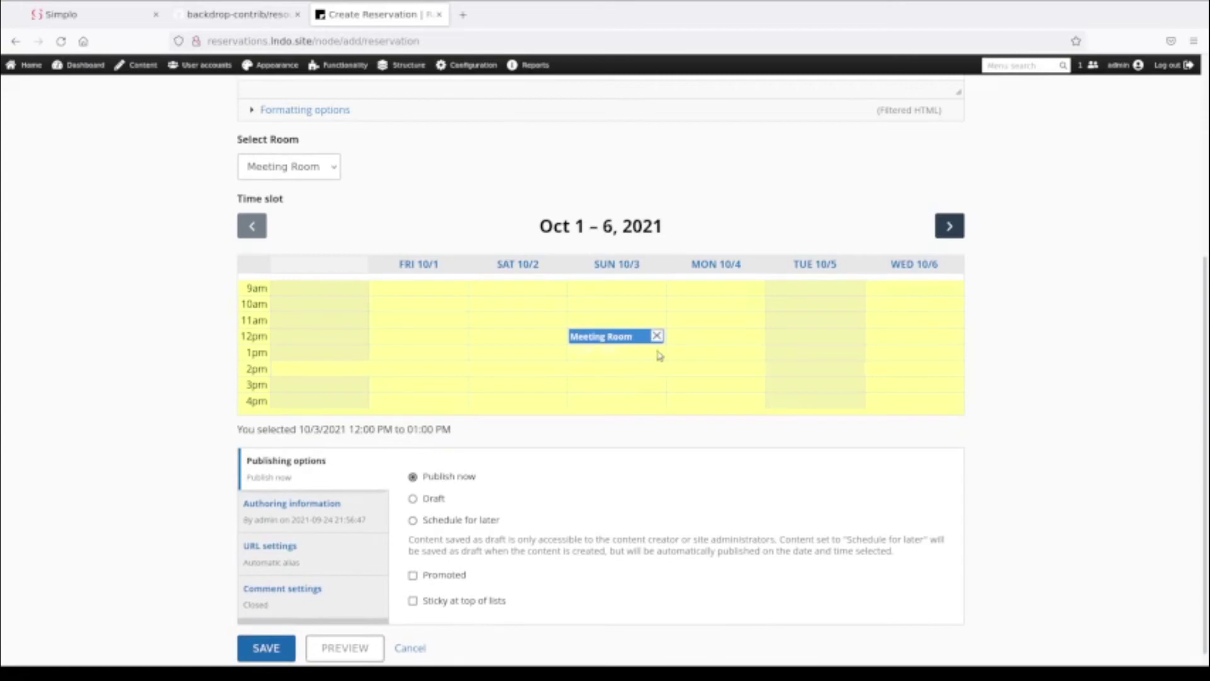
pyautogui.click(655, 336)
pyautogui.click(715, 322)
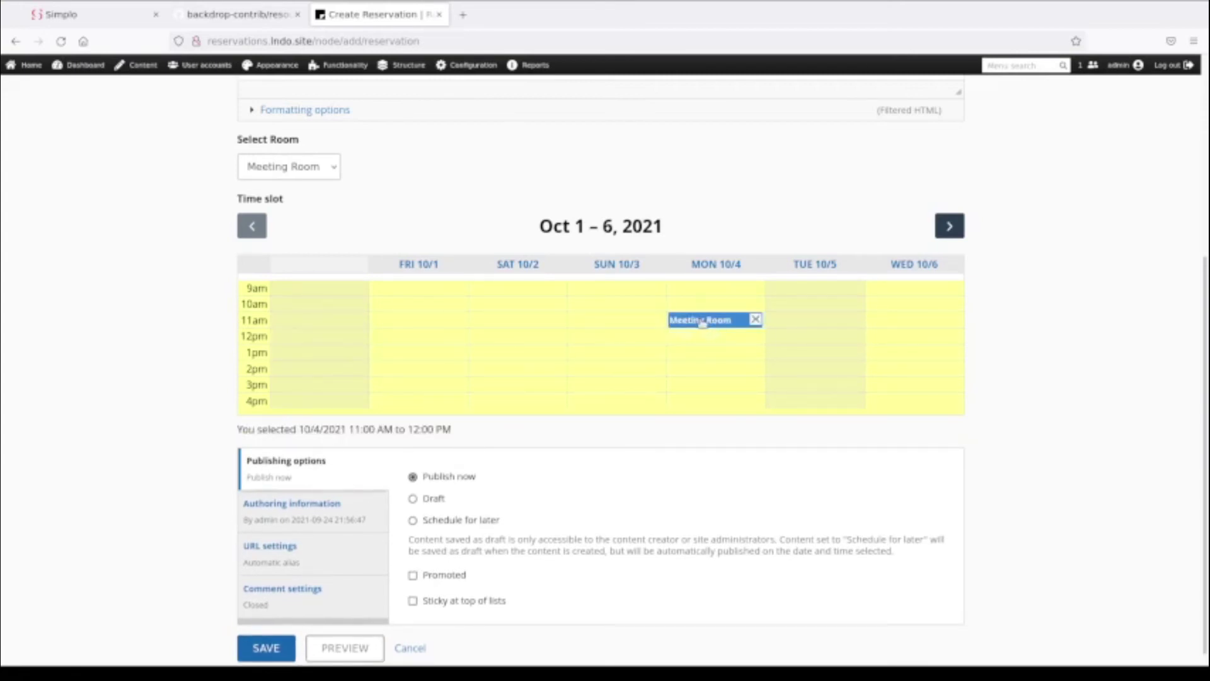
pyautogui.moveTo(702, 321); pyautogui.dragTo(532, 337)
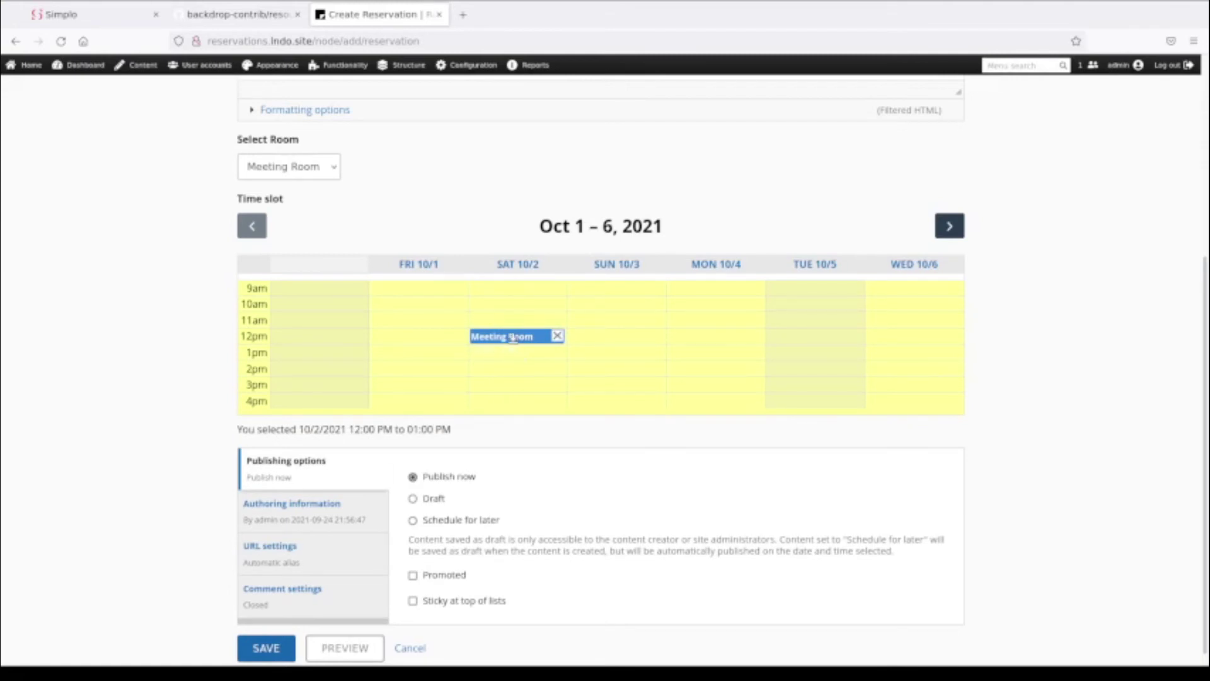
pyautogui.moveTo(514, 339); pyautogui.dragTo(581, 312)
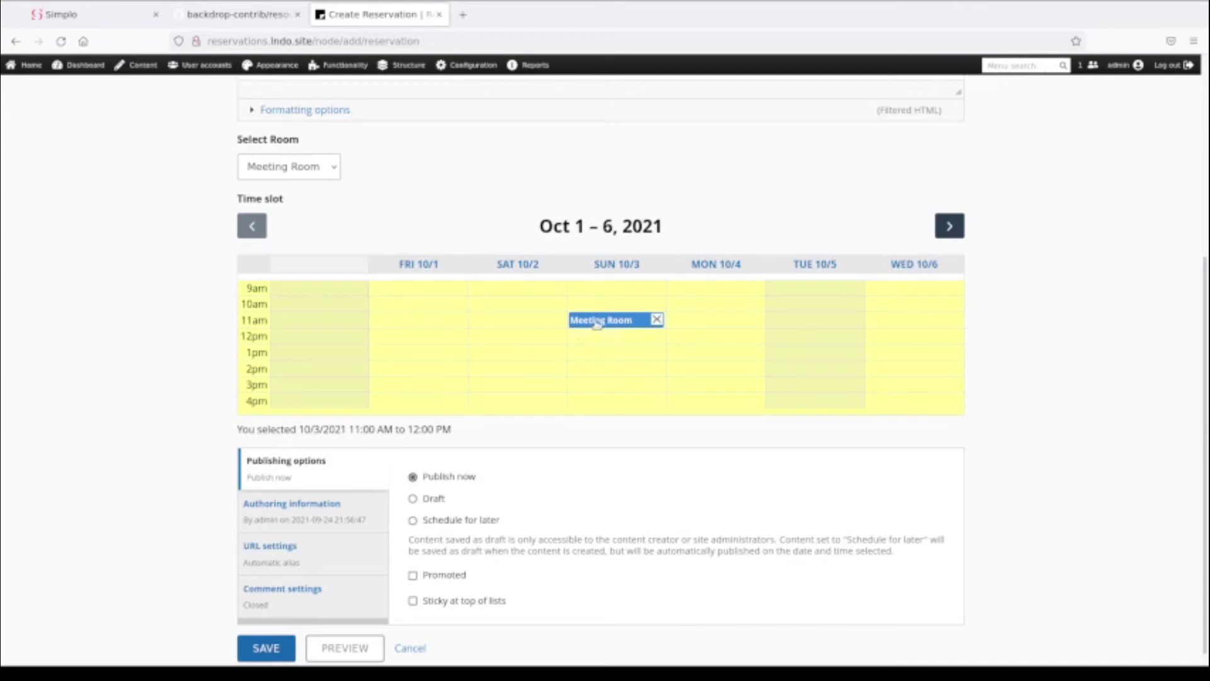
pyautogui.moveTo(594, 370); pyautogui.dragTo(594, 371)
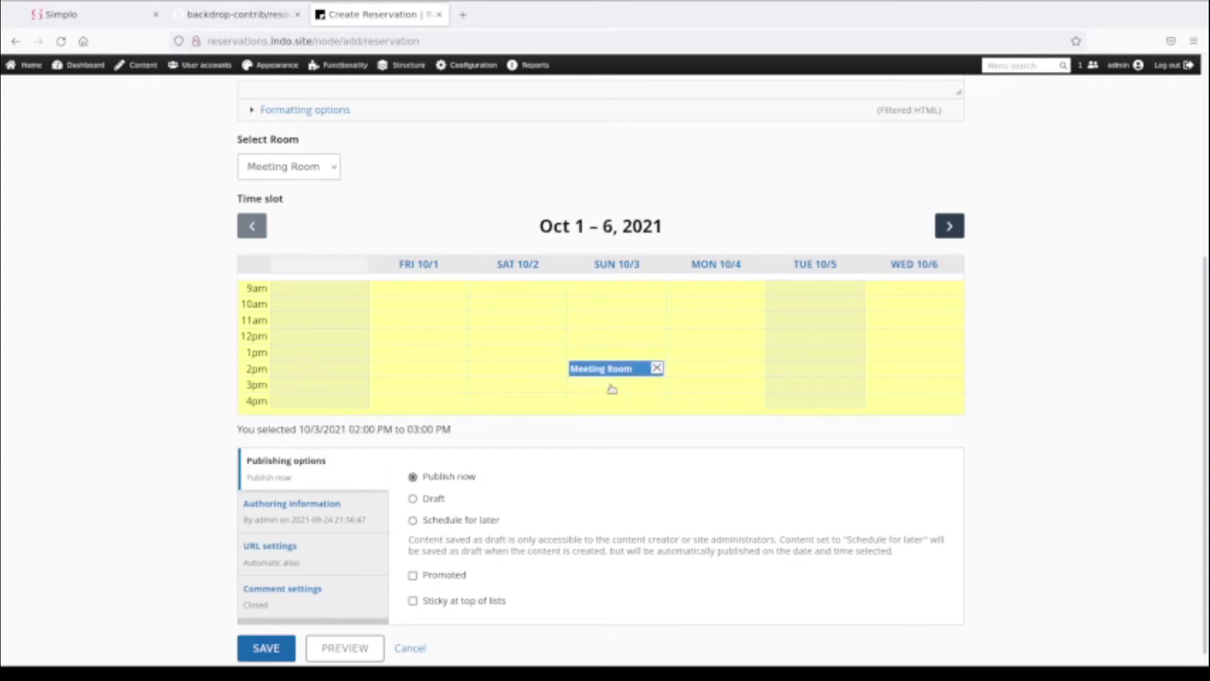
pyautogui.moveTo(624, 374); pyautogui.dragTo(608, 340)
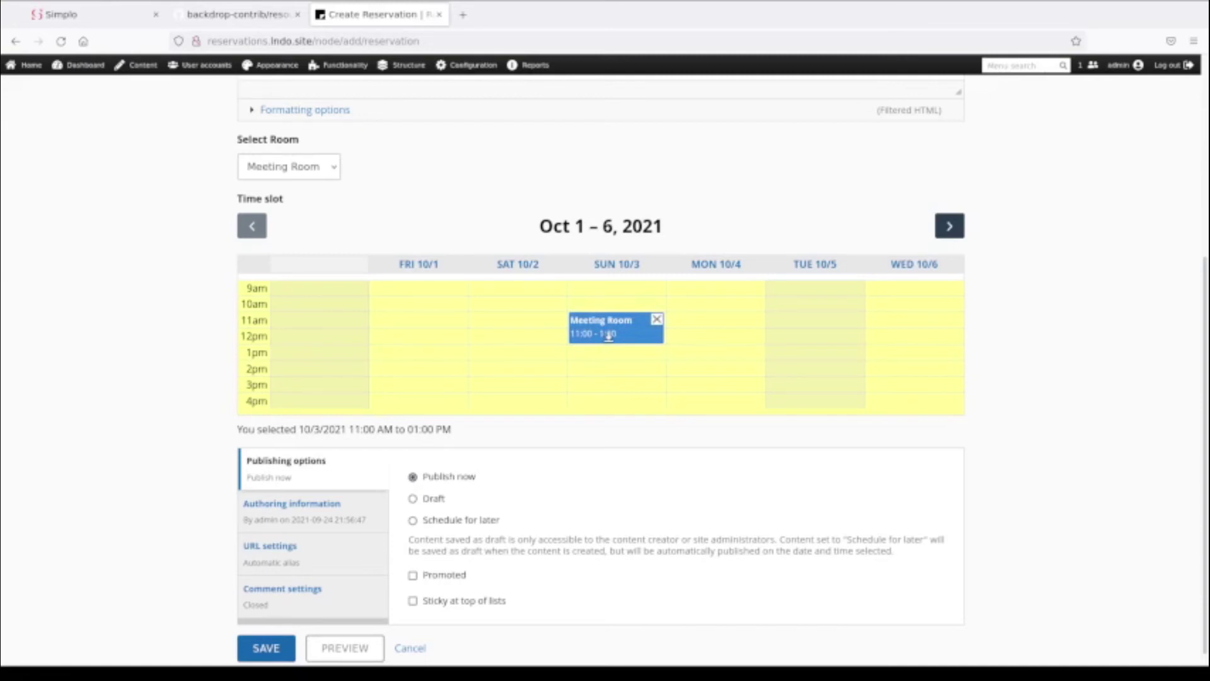
pyautogui.moveTo(608, 336); pyautogui.dragTo(610, 403)
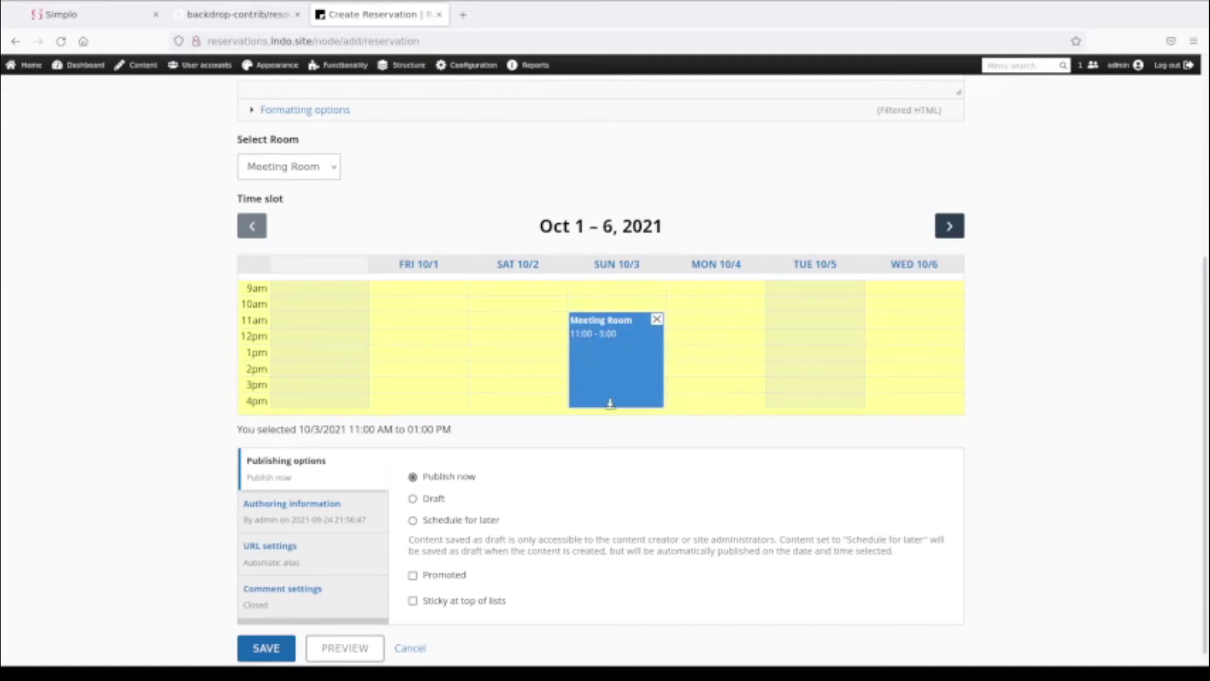
pyautogui.scroll(-1, 624, 369)
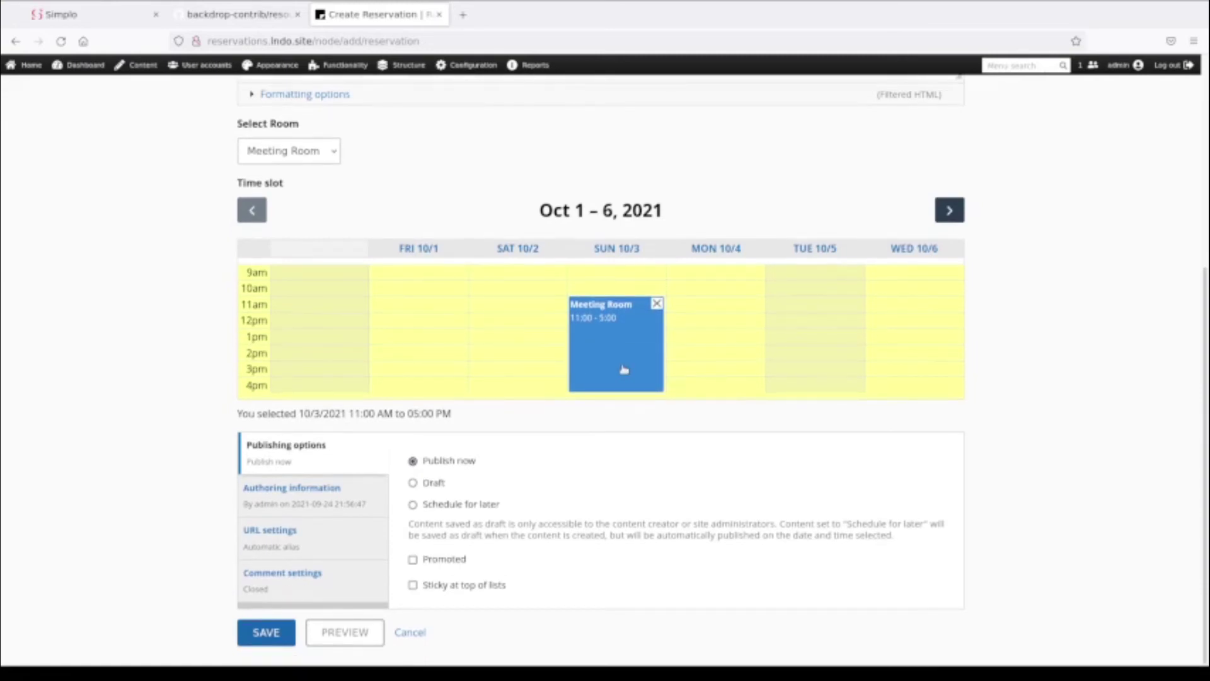
# Replace the Sun 10/3 slot with Sat 10/2, 10am–2pm, and save the Board Meeting reservation
pyautogui.click(658, 304)
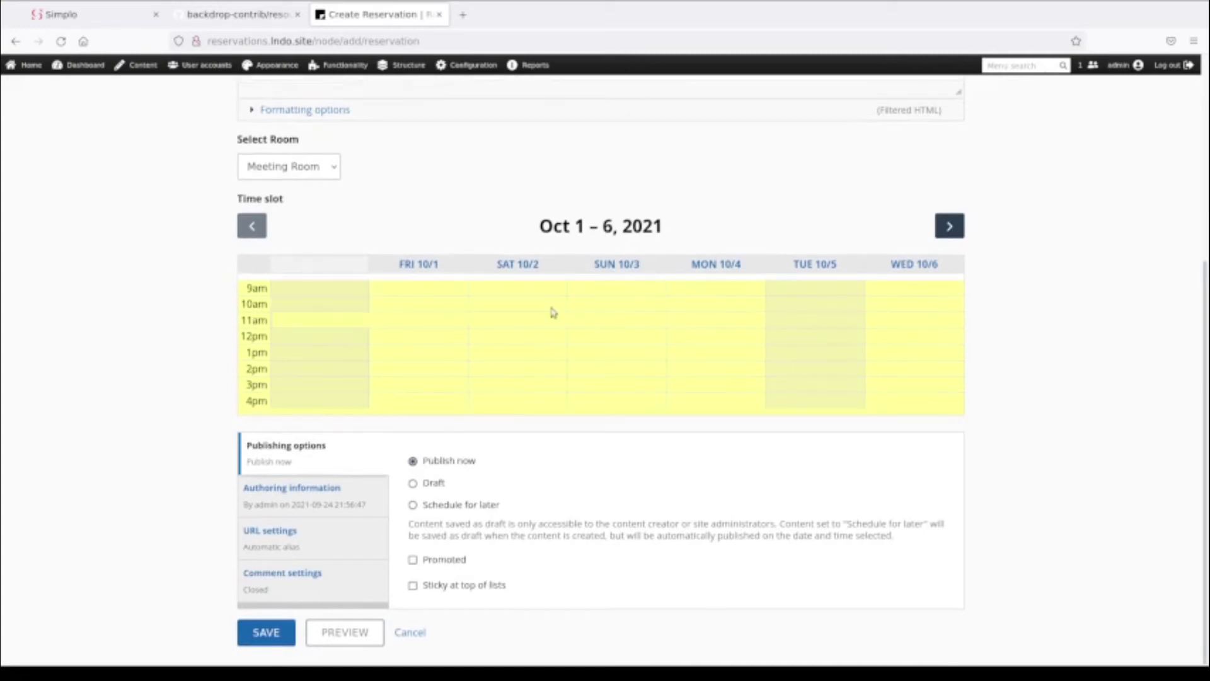
pyautogui.moveTo(532, 304); pyautogui.dragTo(533, 365)
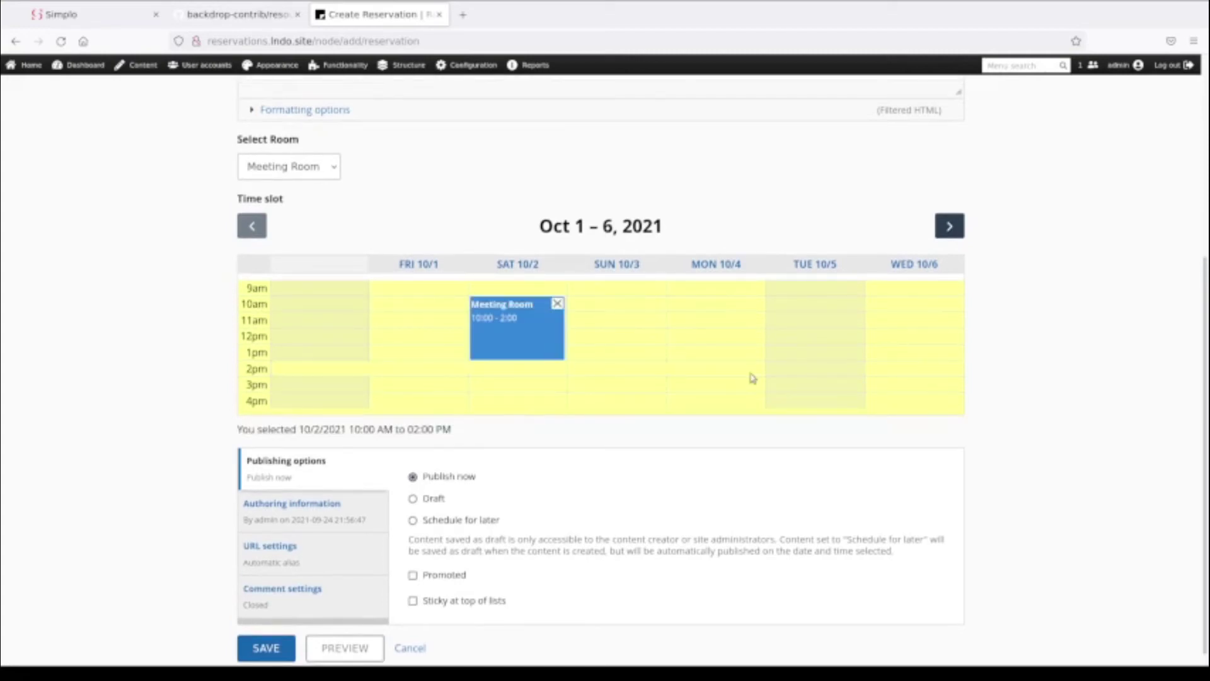
pyautogui.scroll(-1, 725, 428)
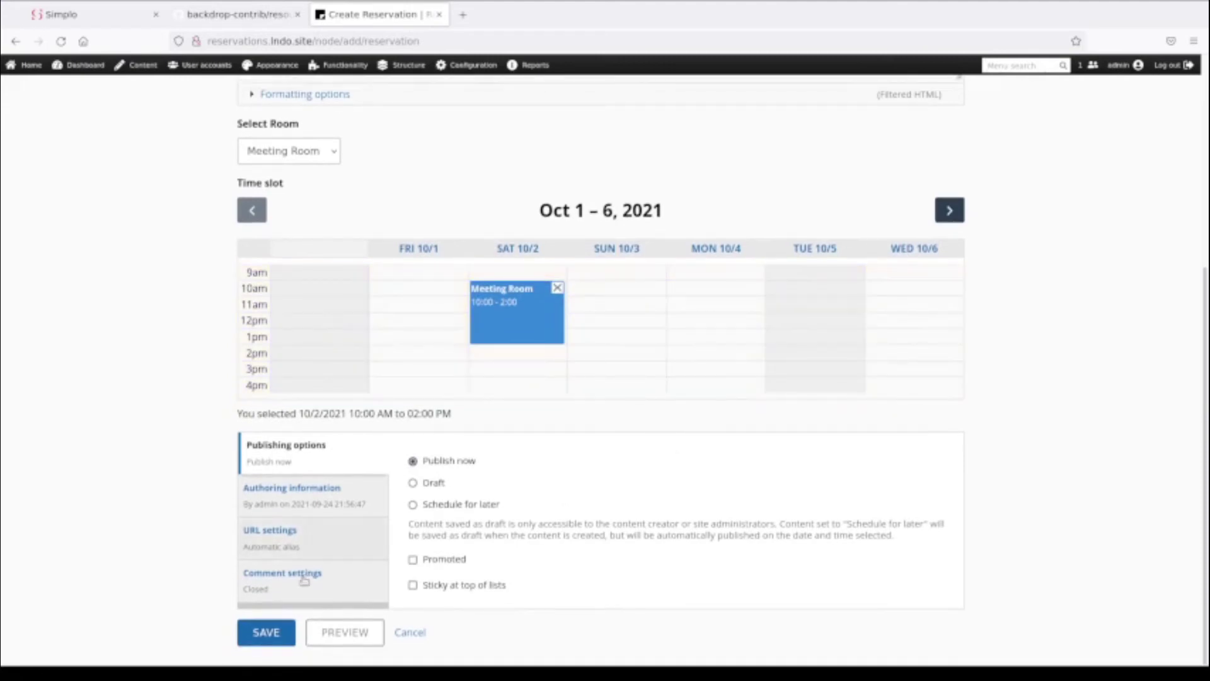
pyautogui.click(271, 632)
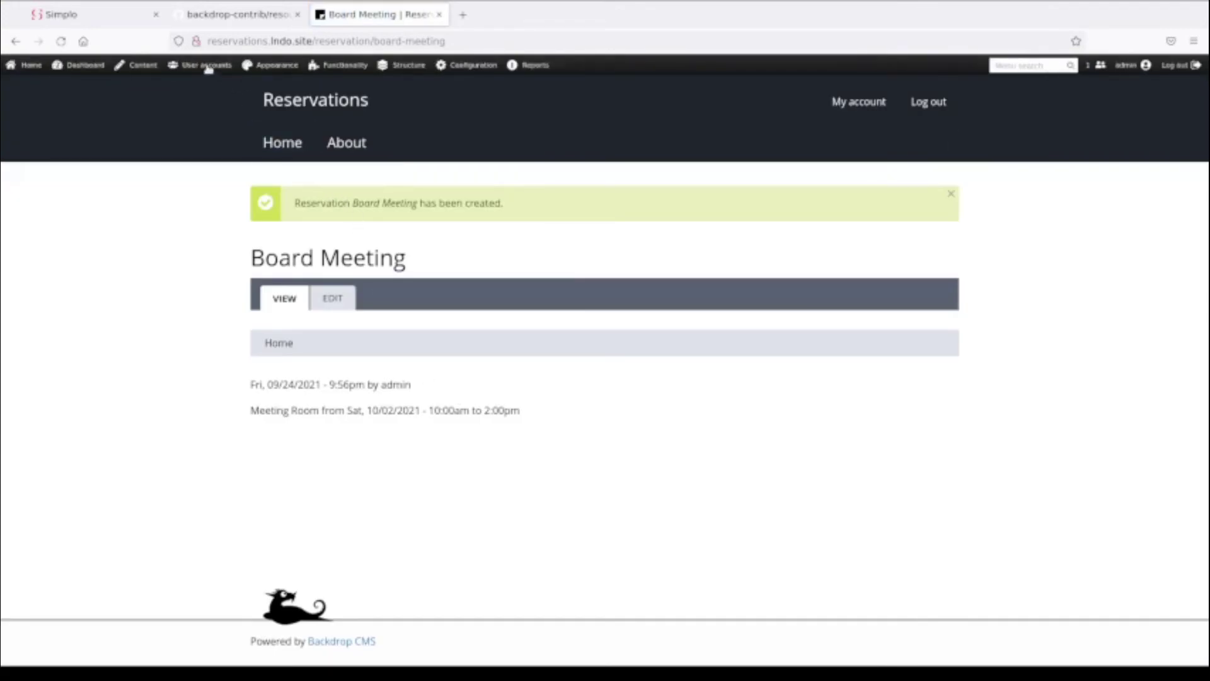
# Open a blank Create Reservation form from Content > Add content
pyautogui.moveTo(140, 66)
pyautogui.moveTo(153, 90)
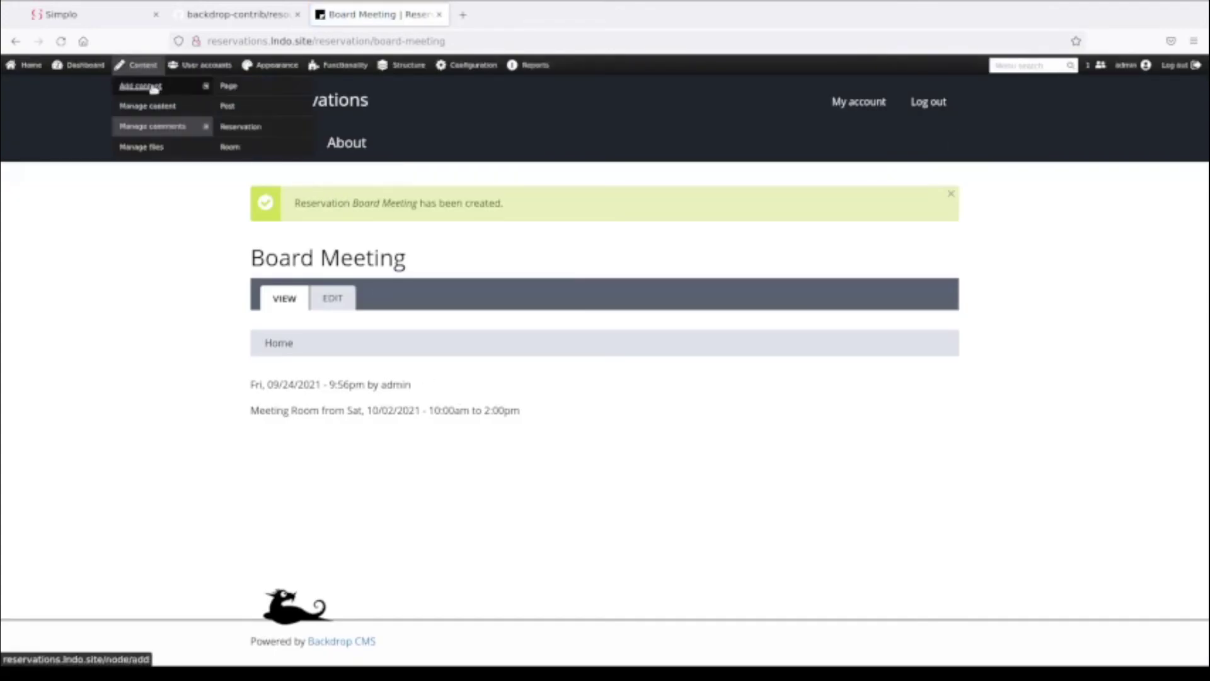
pyautogui.click(243, 129)
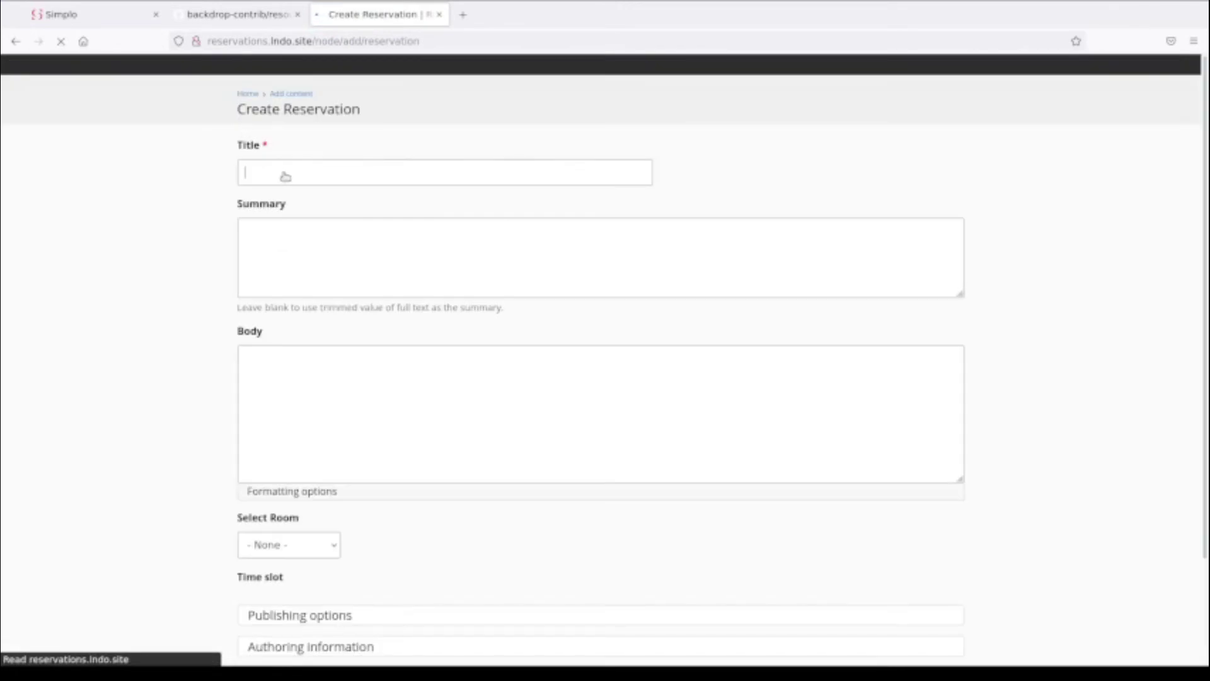
# Title the reservation 'Finance Committee' and select Meeting Room to reveal its calendar
pyautogui.click(284, 175)
pyautogui.write('Finance Committee')
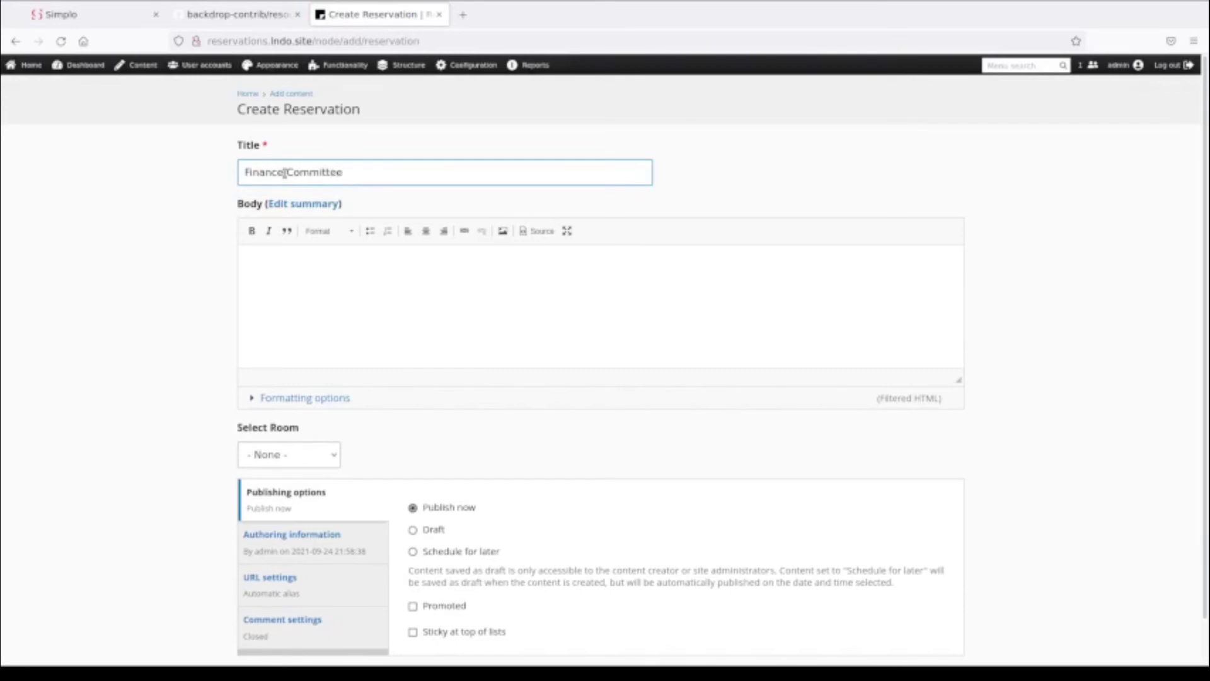
pyautogui.click(305, 455)
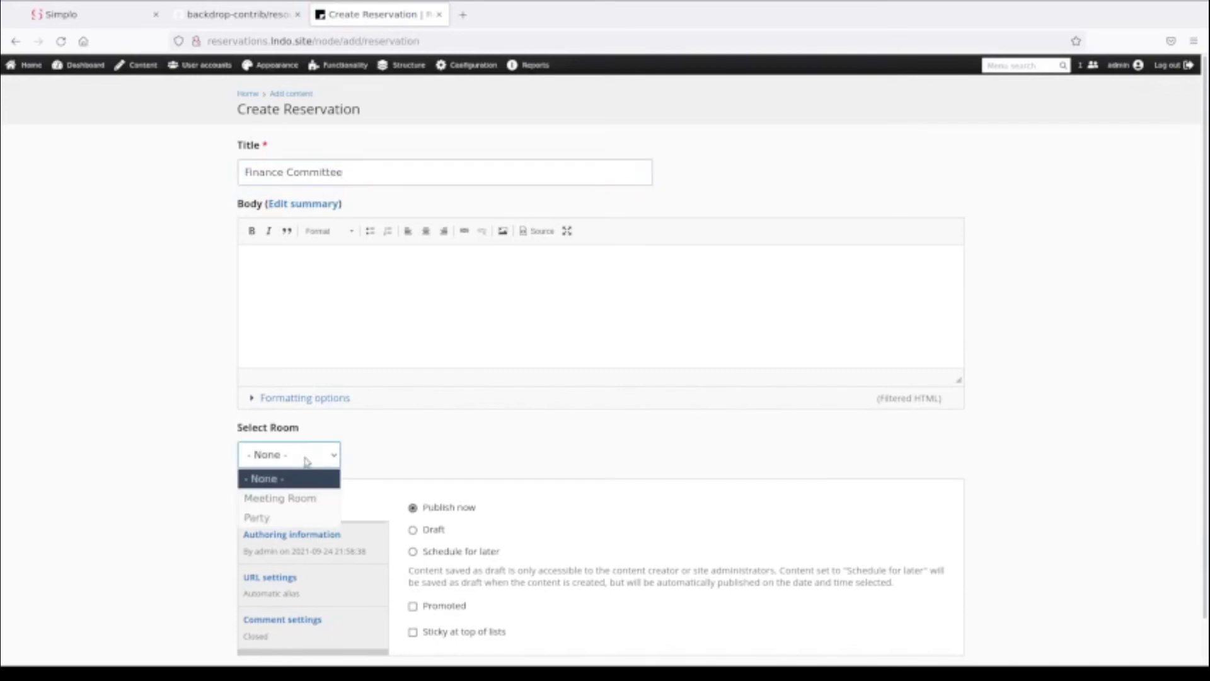
pyautogui.click(301, 499)
pyautogui.scroll(-5, 593, 414)
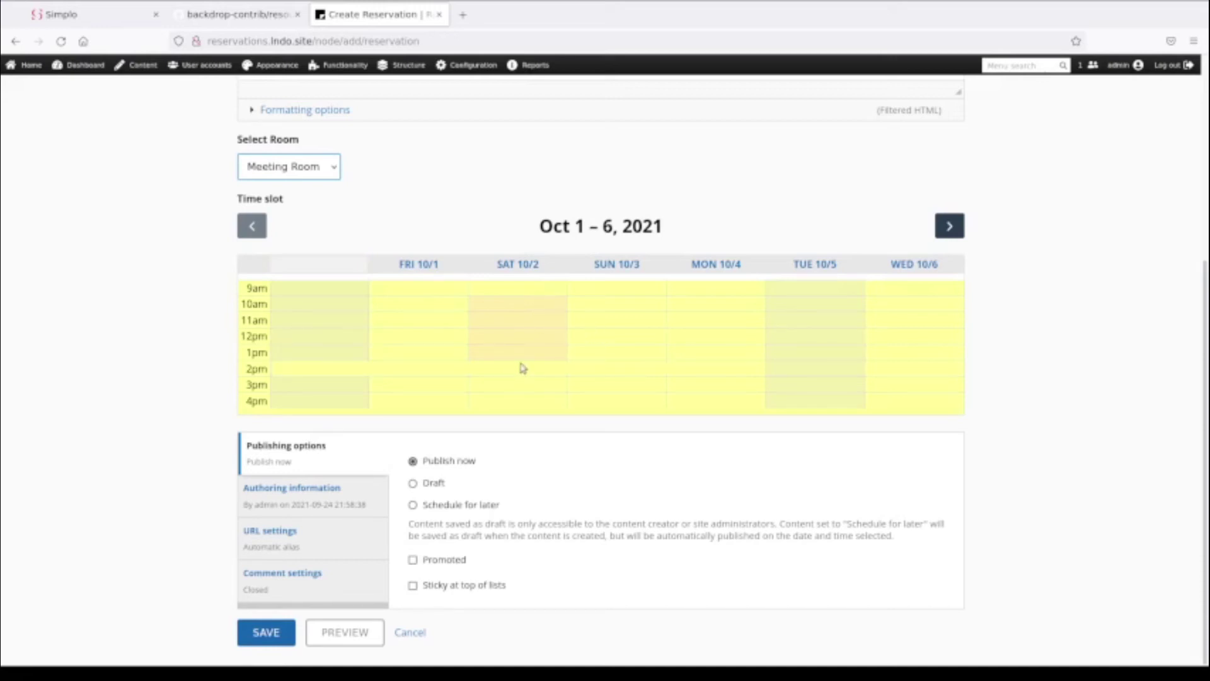
# Book Sat 10/02/2021 from 2:00pm to 4:00pm and save the Finance Committee reservation
pyautogui.moveTo(522, 369); pyautogui.dragTo(527, 401)
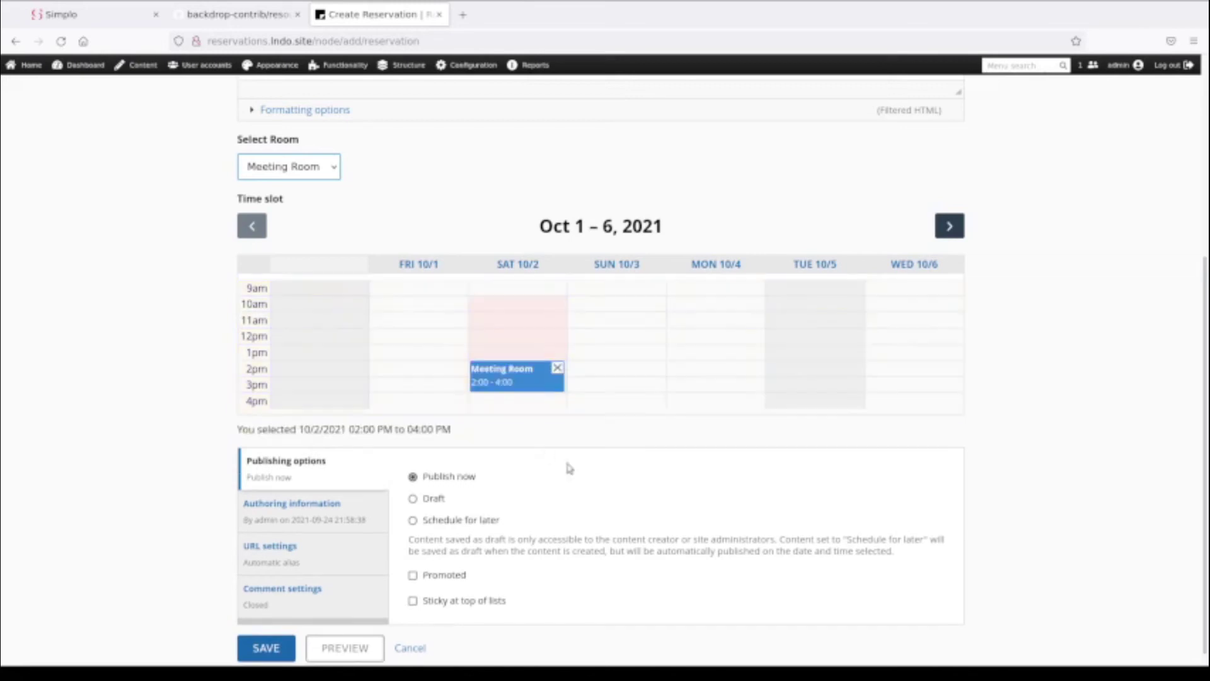
pyautogui.click(264, 648)
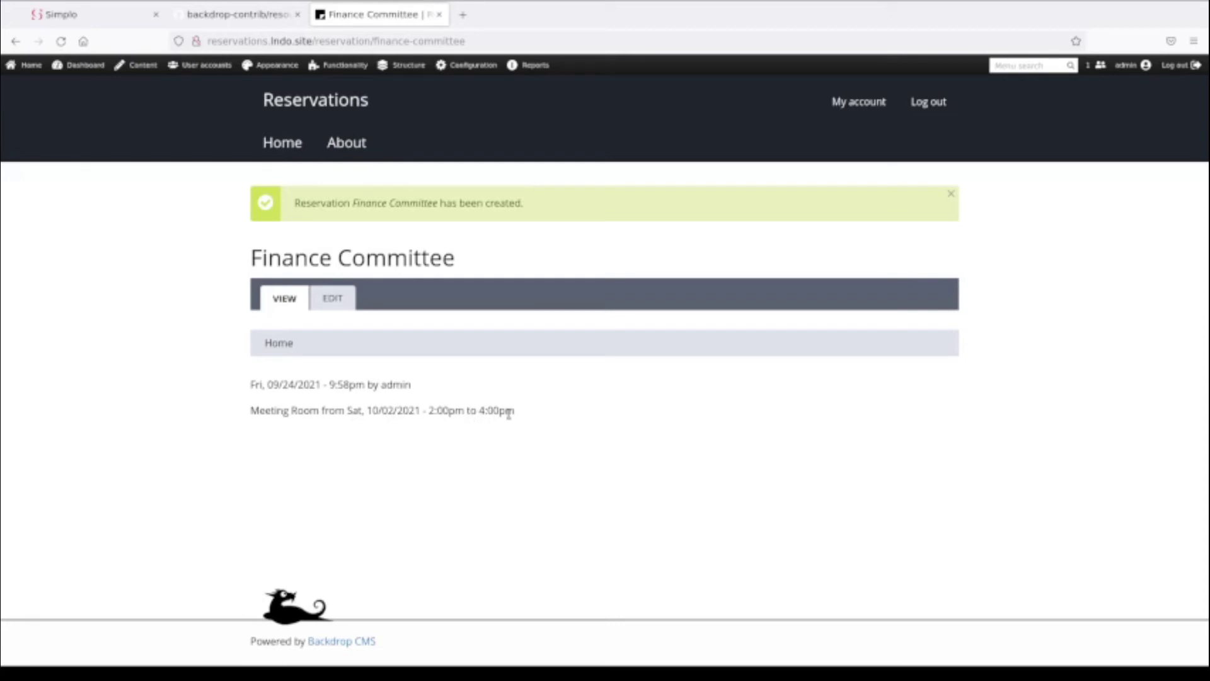
# Go to the Views list under Structure and choose Add view
pyautogui.moveTo(411, 68)
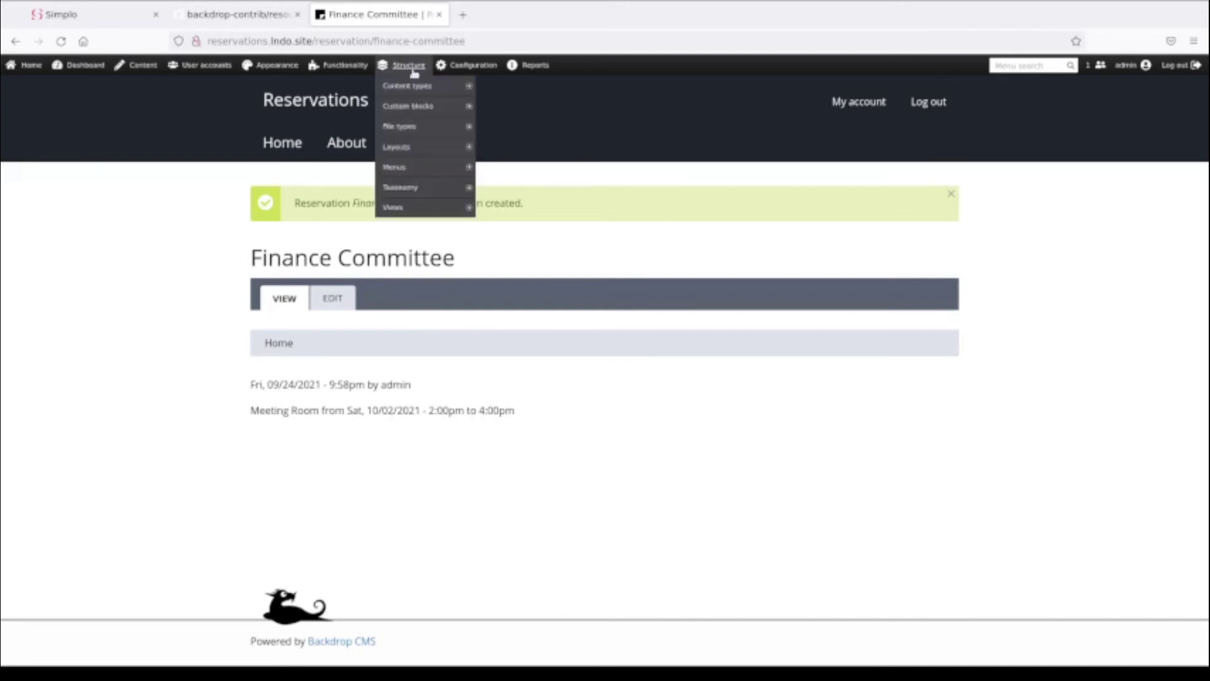
pyautogui.click(397, 208)
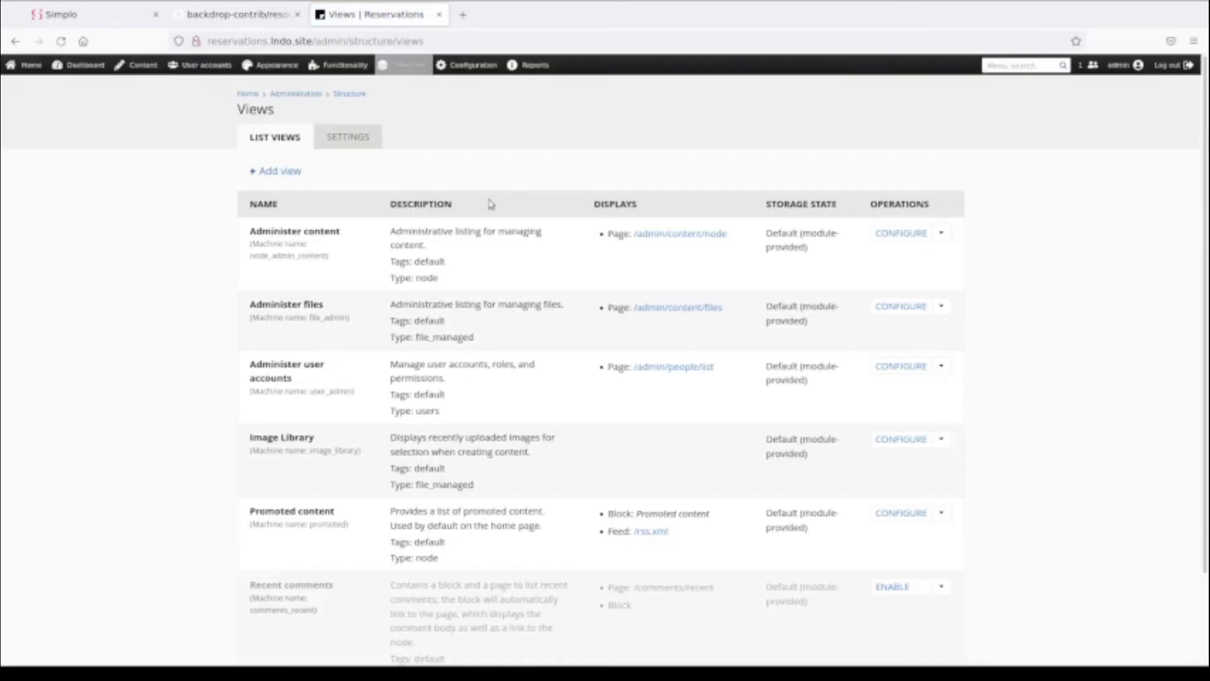
pyautogui.click(280, 174)
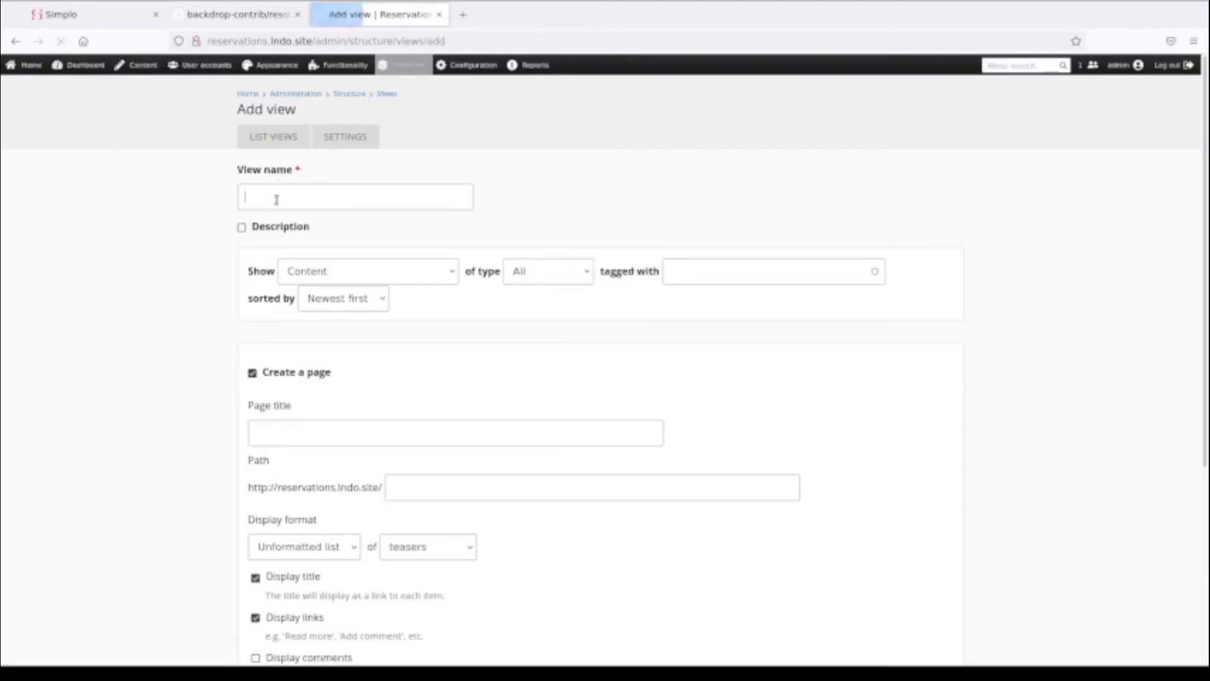
# Name the new view 'Reservations'
pyautogui.click(276, 200)
pyautogui.write('Rs')
pyautogui.press('BackSpace')
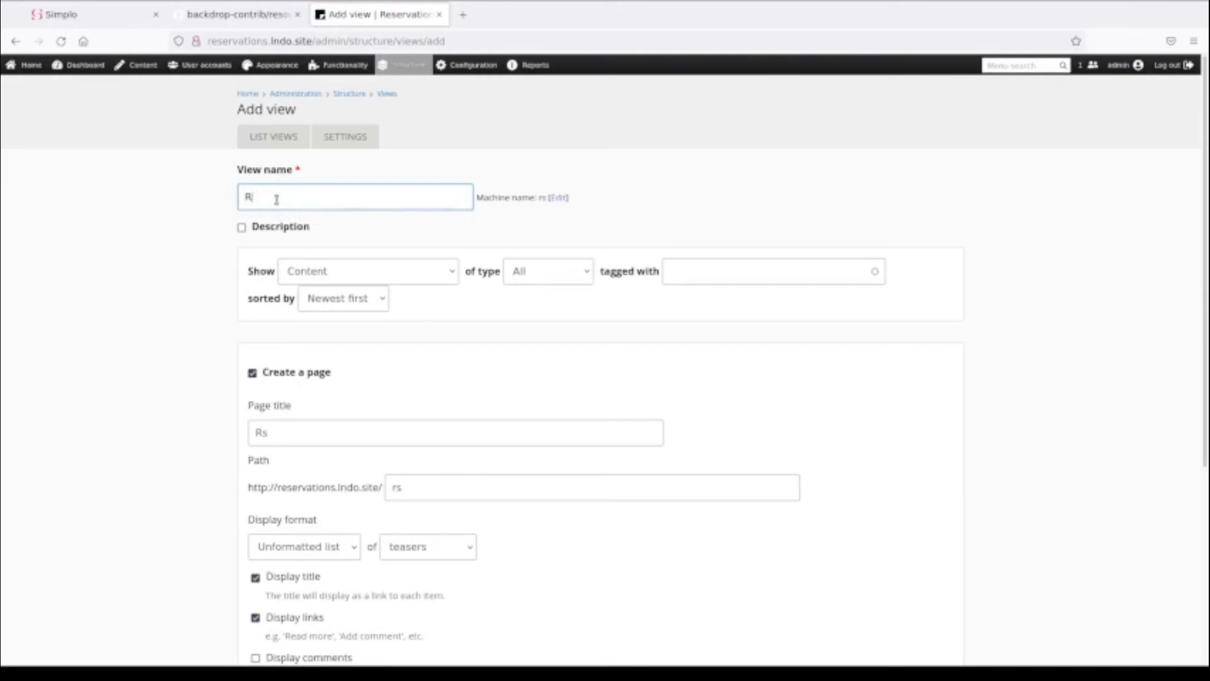
pyautogui.write('eservations')
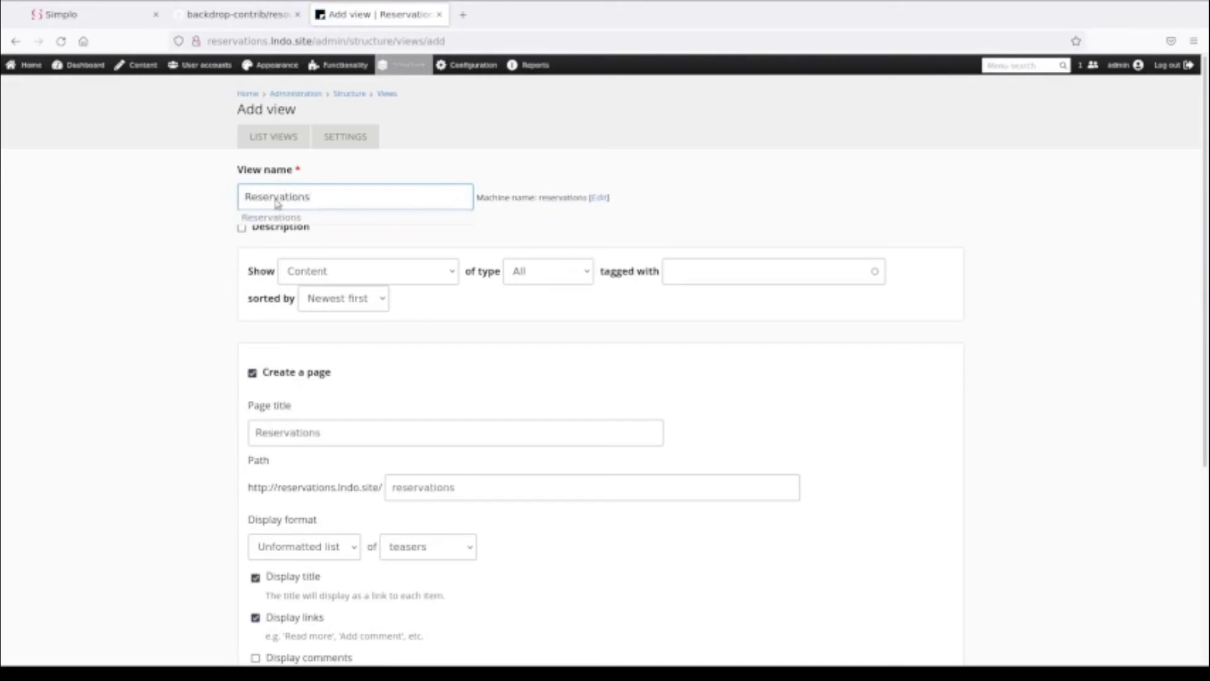
pyautogui.click(529, 303)
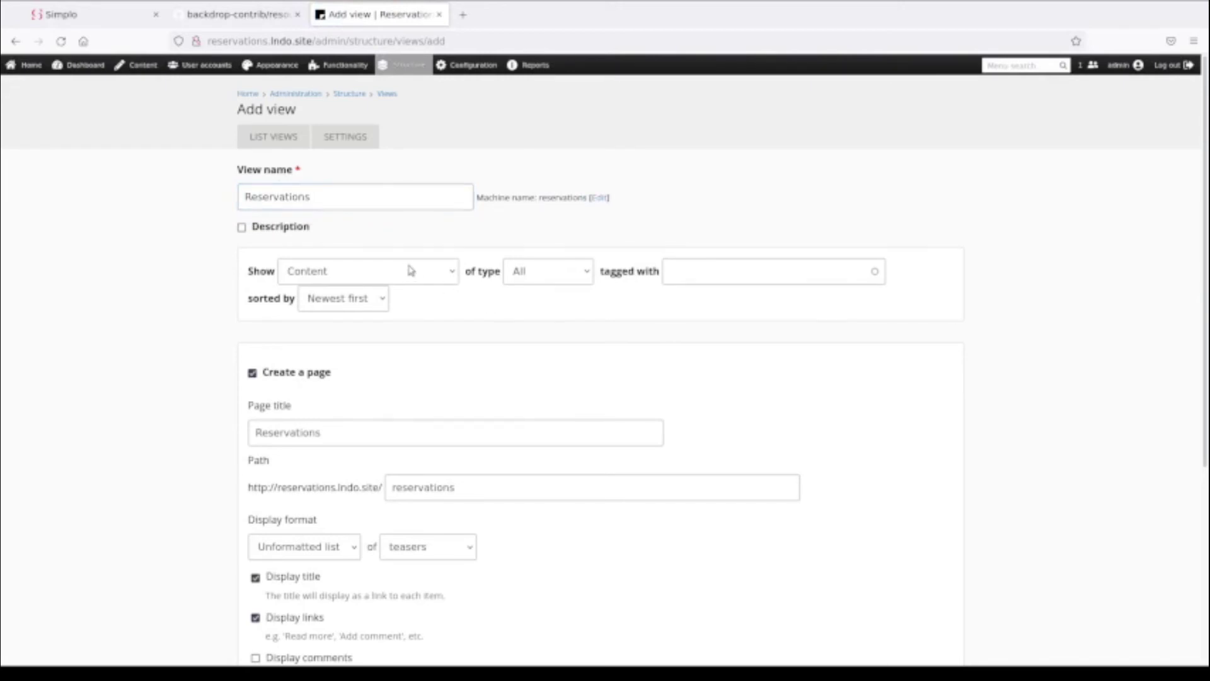
# Show Reservation content in a Table display format, then continue to configure the view
pyautogui.click(542, 272)
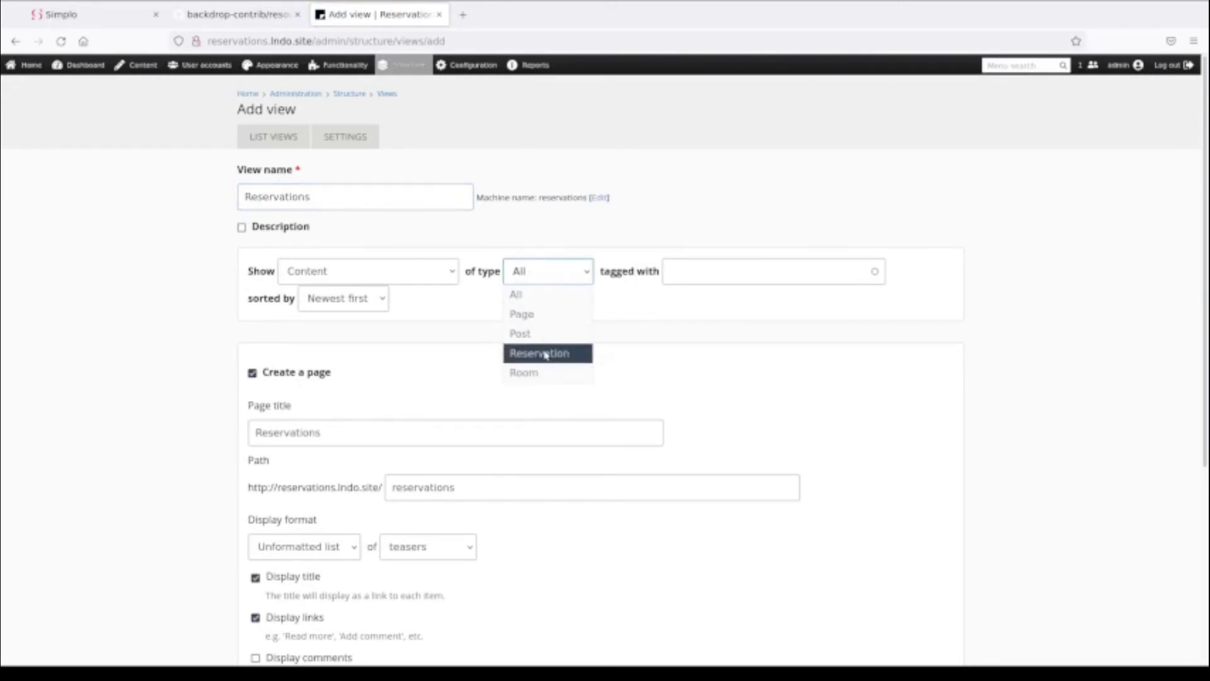
pyautogui.click(544, 352)
pyautogui.scroll(-4, 469, 344)
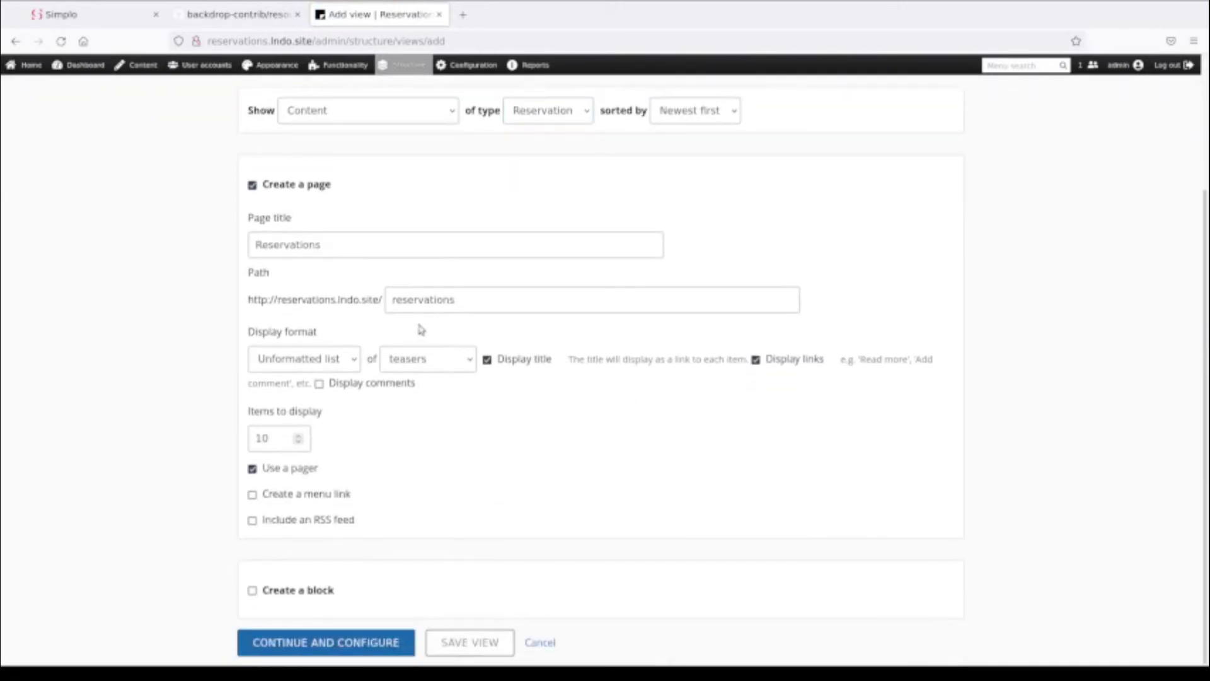
pyautogui.click(335, 359)
pyautogui.click(313, 442)
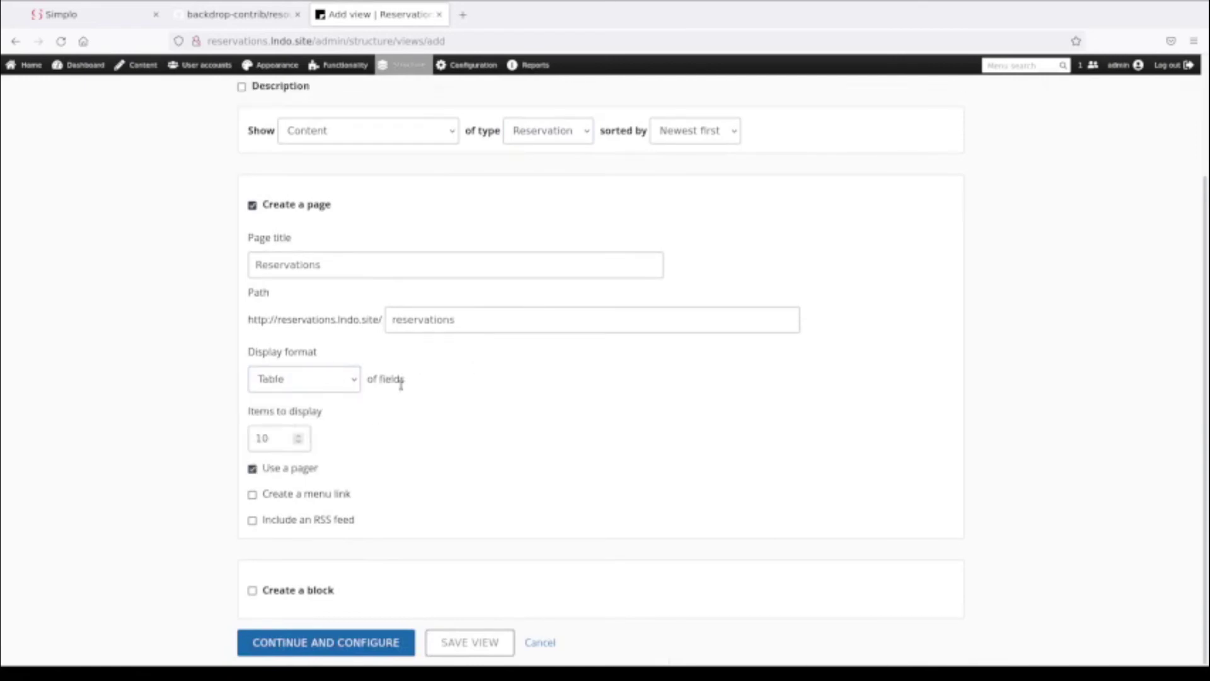
pyautogui.click(322, 643)
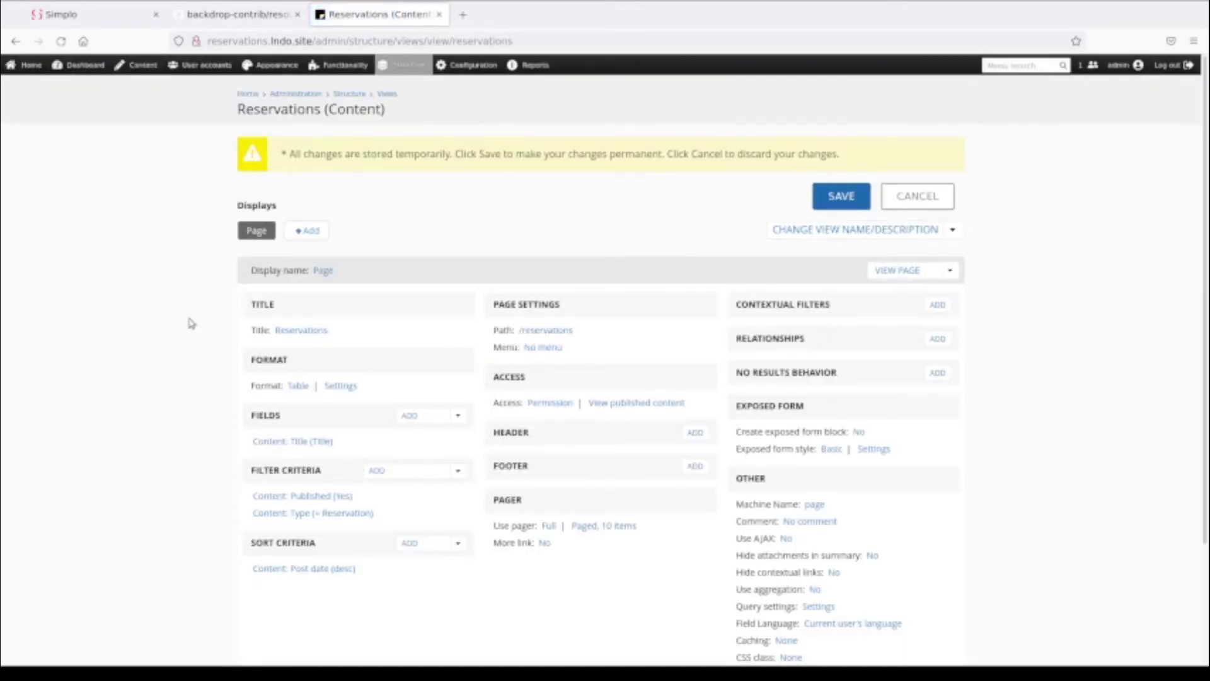
# Enable Auto preview and review the preview table listing Finance Committee and Board Meeting
pyautogui.scroll(-3, 192, 323)
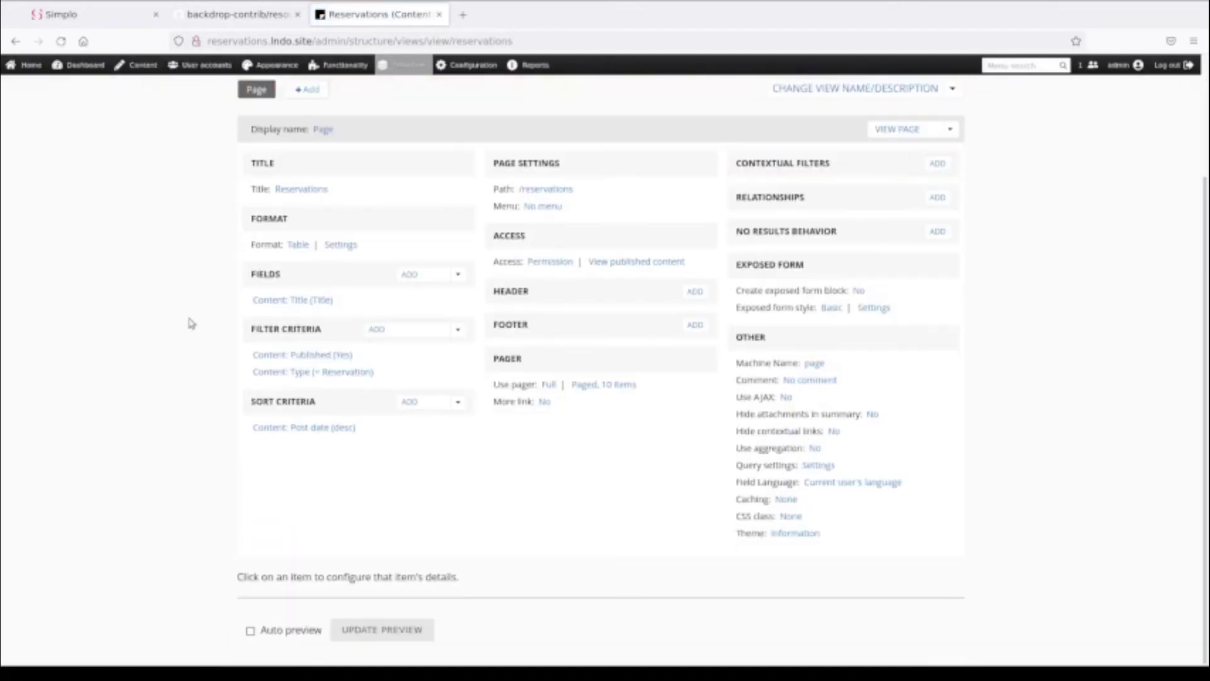
pyautogui.click(250, 630)
pyautogui.scroll(-3, 540, 600)
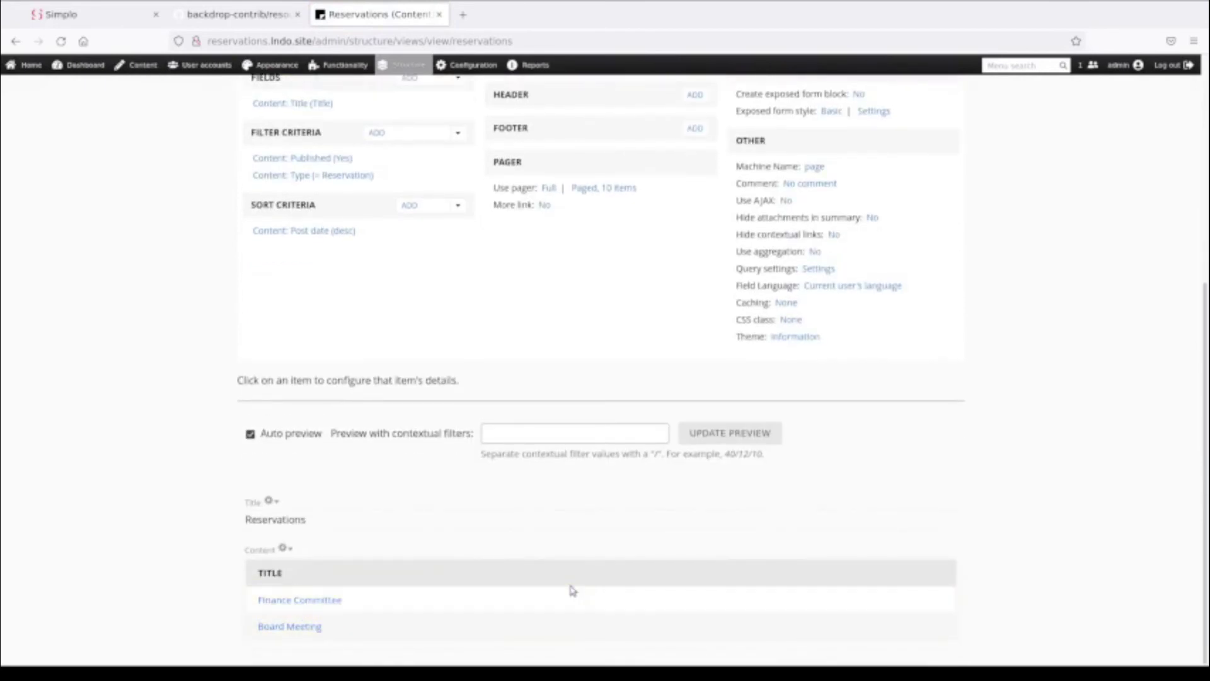
pyautogui.scroll(1, 573, 590)
pyautogui.scroll(-1, 572, 590)
pyautogui.scroll(1, 572, 589)
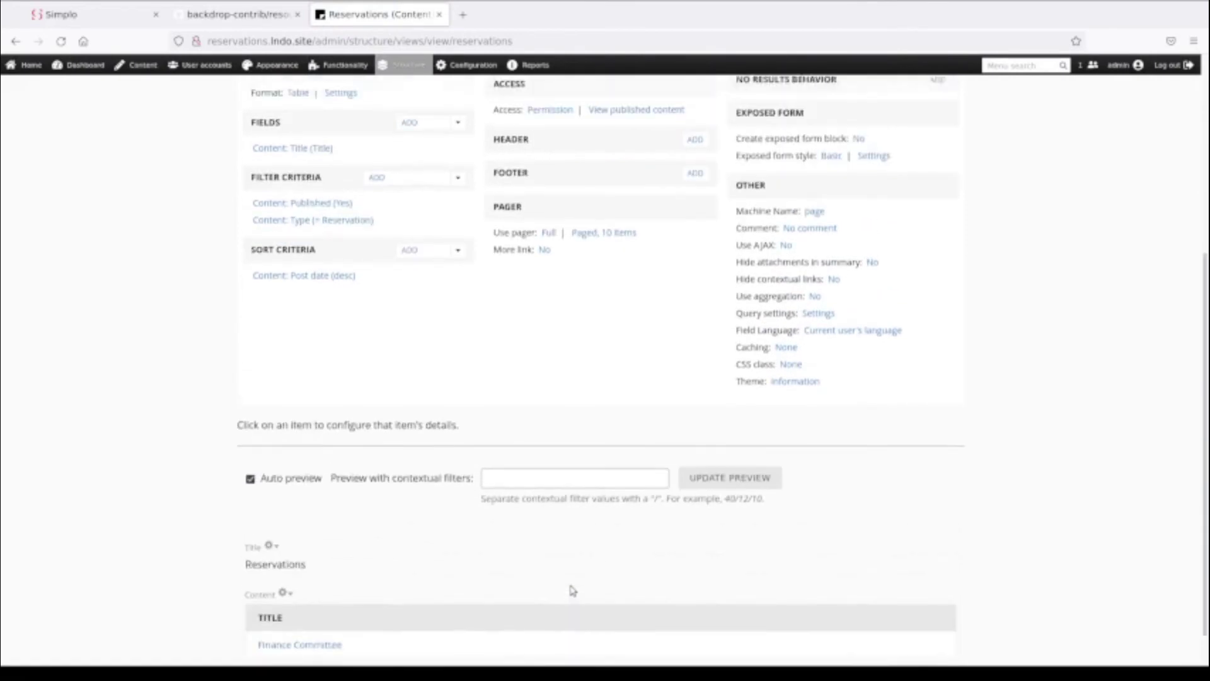
pyautogui.scroll(-1, 573, 590)
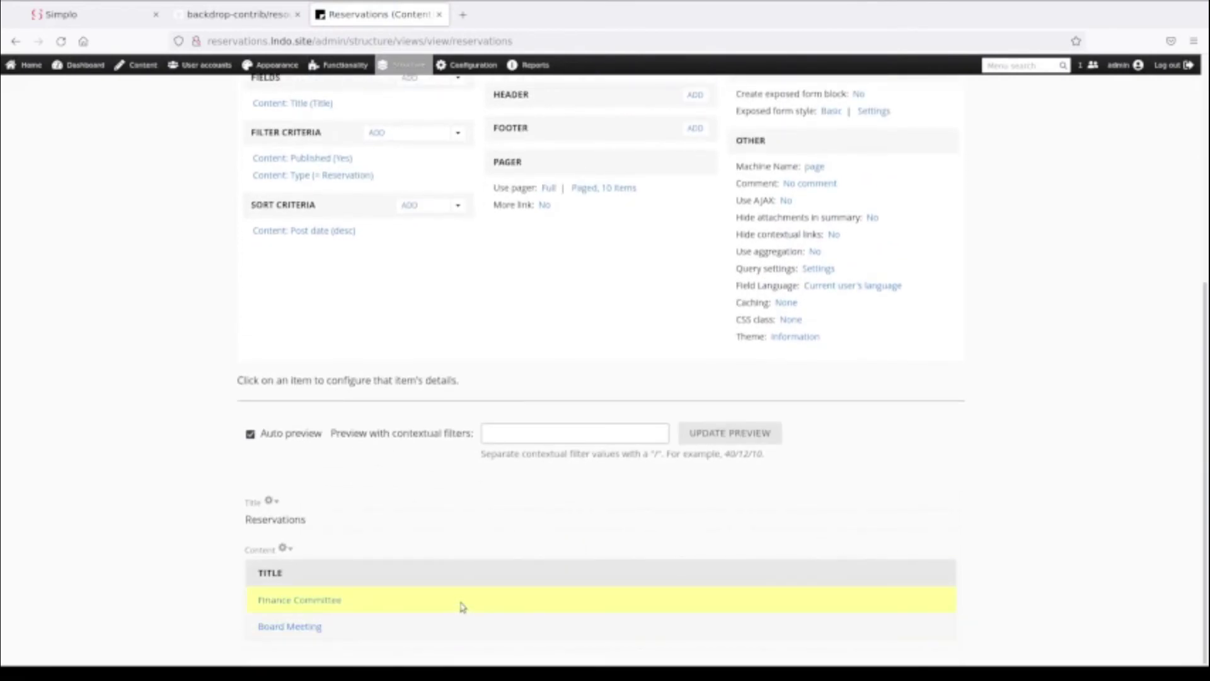
pyautogui.scroll(3, 459, 607)
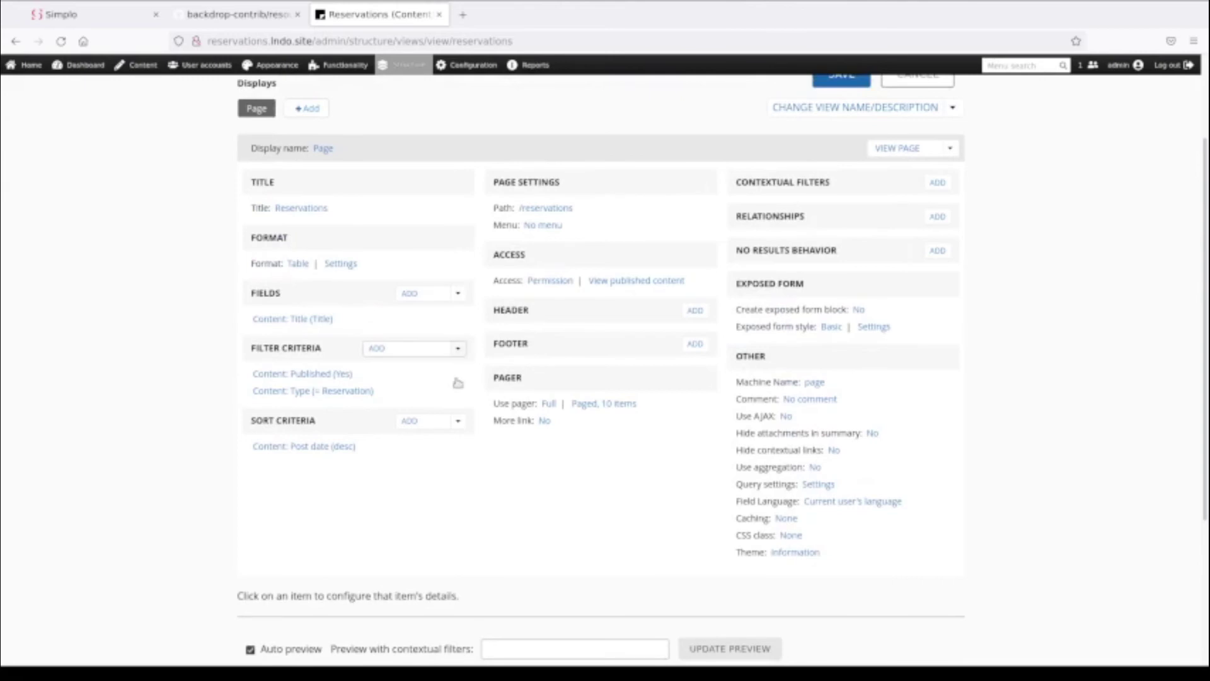
pyautogui.scroll(-3, 466, 441)
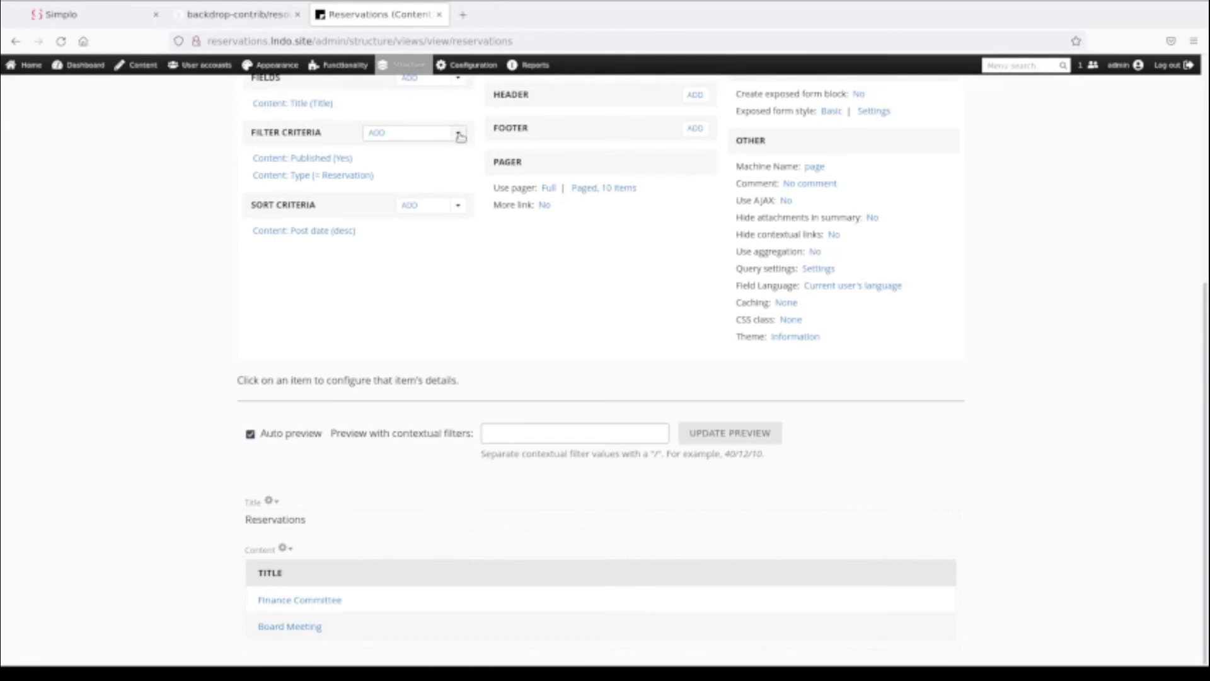
pyautogui.scroll(3, 391, 137)
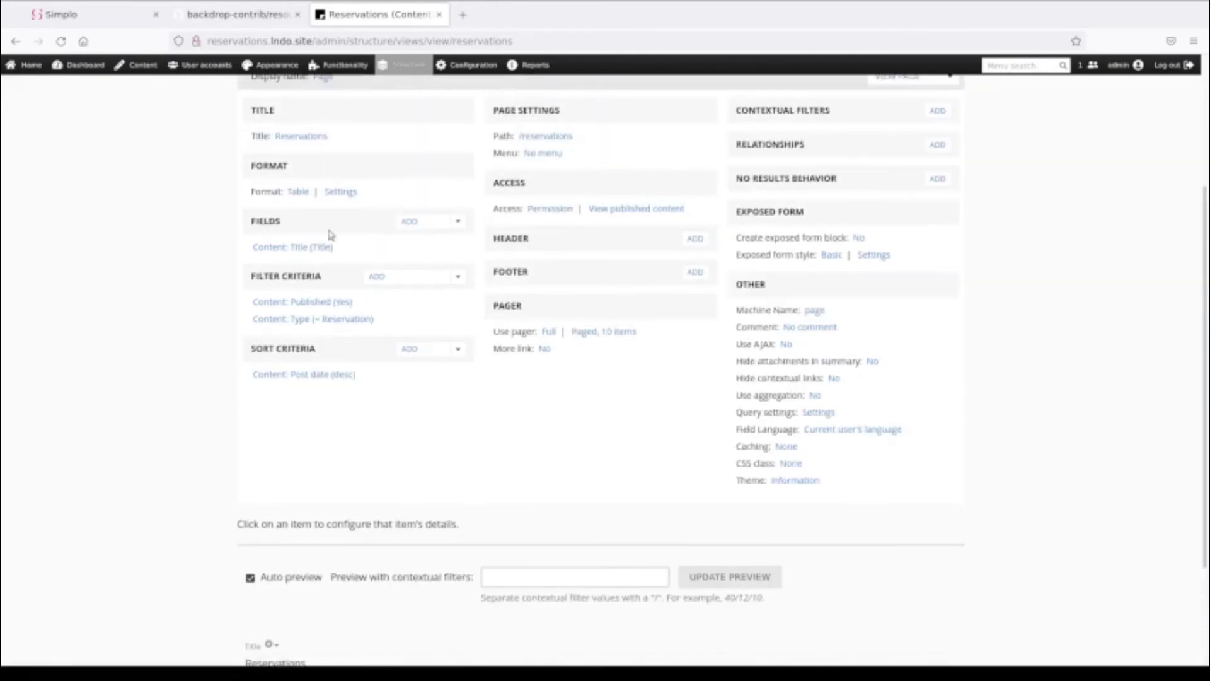
pyautogui.click(410, 221)
# Search fields for 'res' and add Content: Reservation plus its end and start fields
pyautogui.click(185, 222)
pyautogui.write('res')
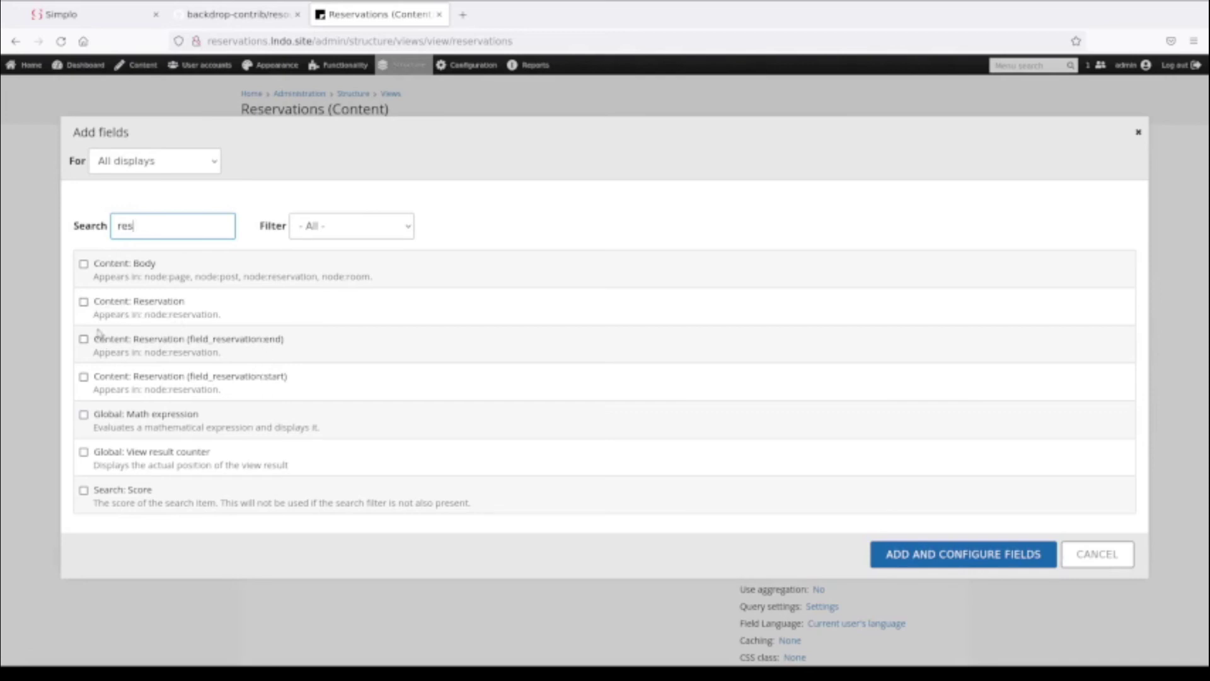
pyautogui.click(83, 301)
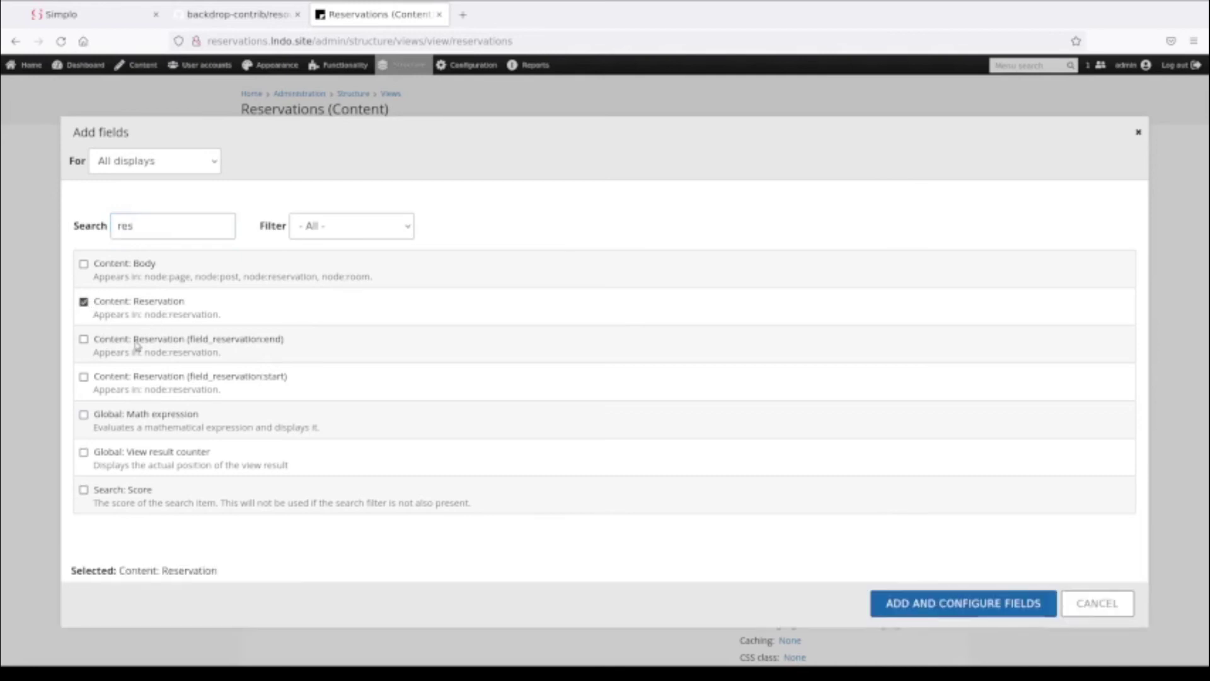
pyautogui.click(84, 341)
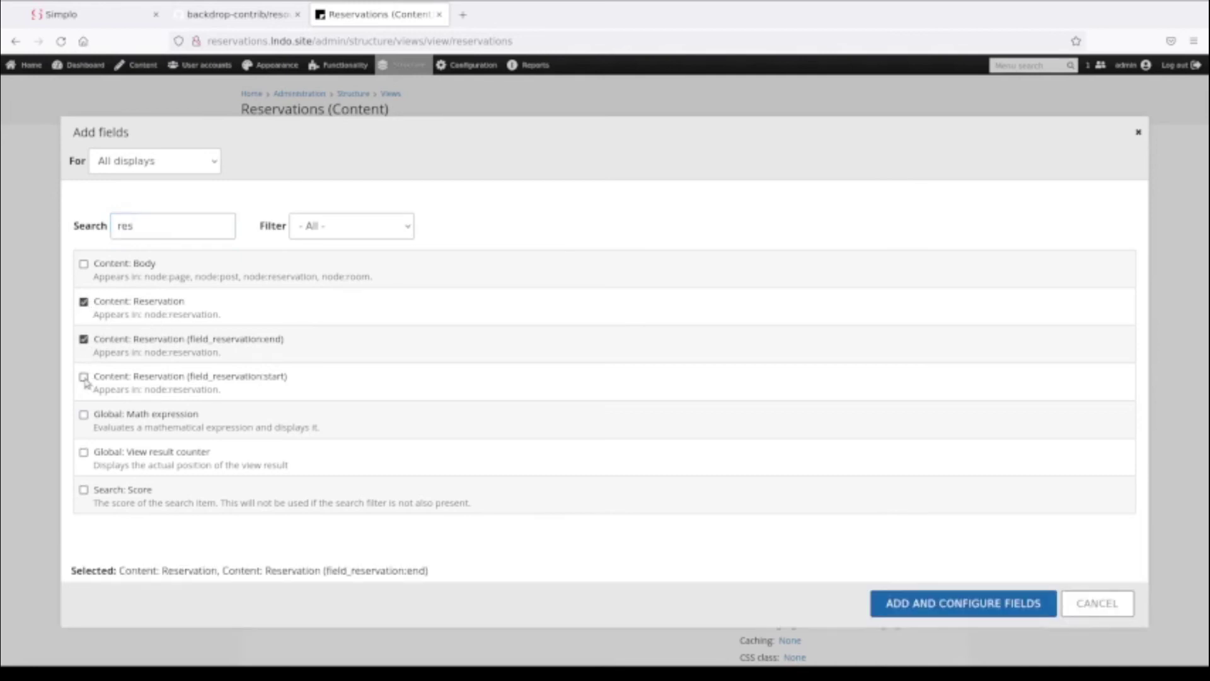
pyautogui.click(83, 377)
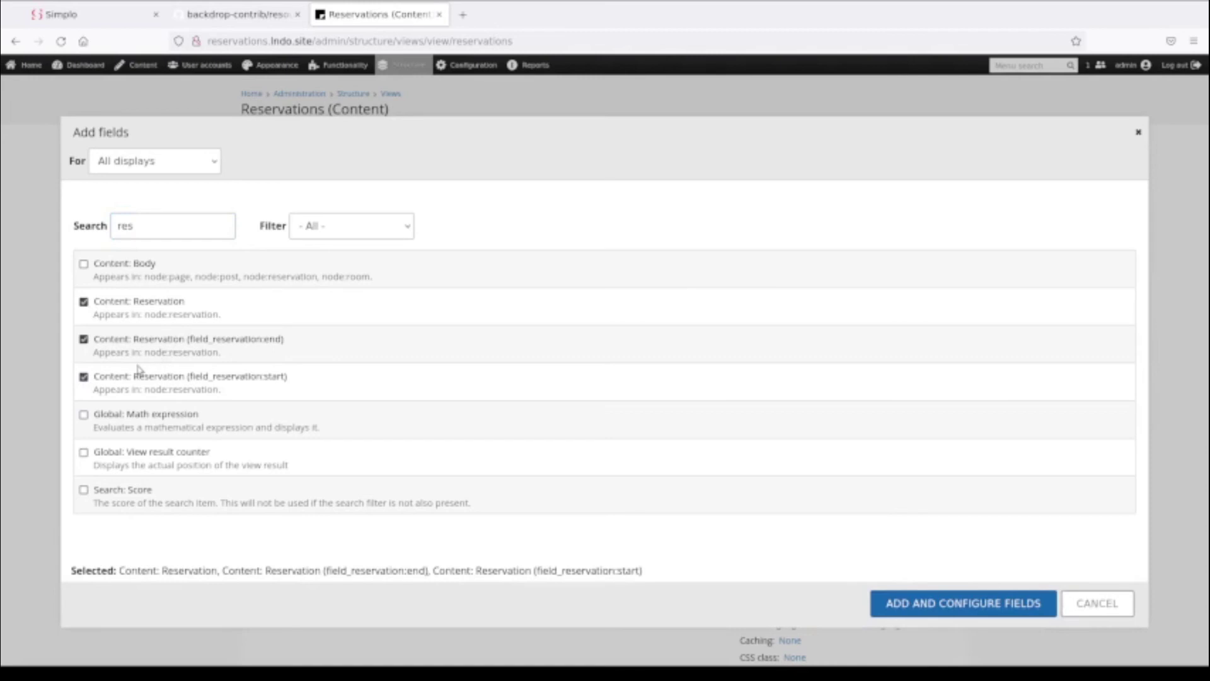
pyautogui.click(934, 605)
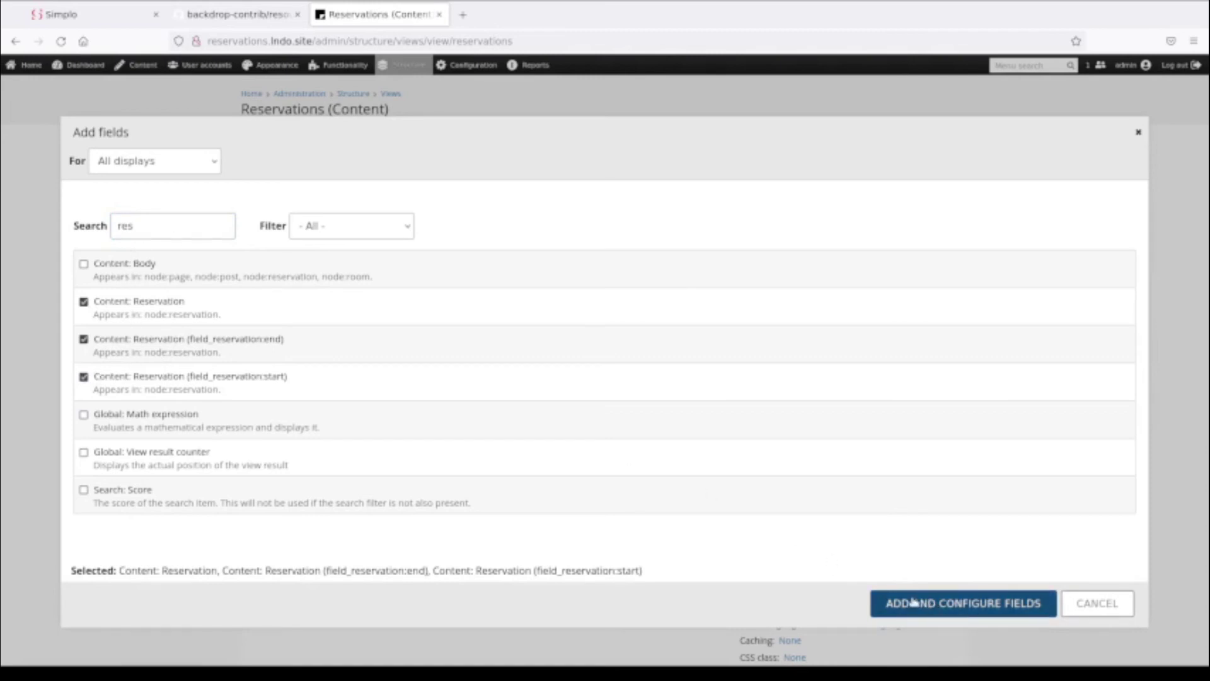
# Accept the default settings for the Reservation, end and start fields
pyautogui.click(914, 603)
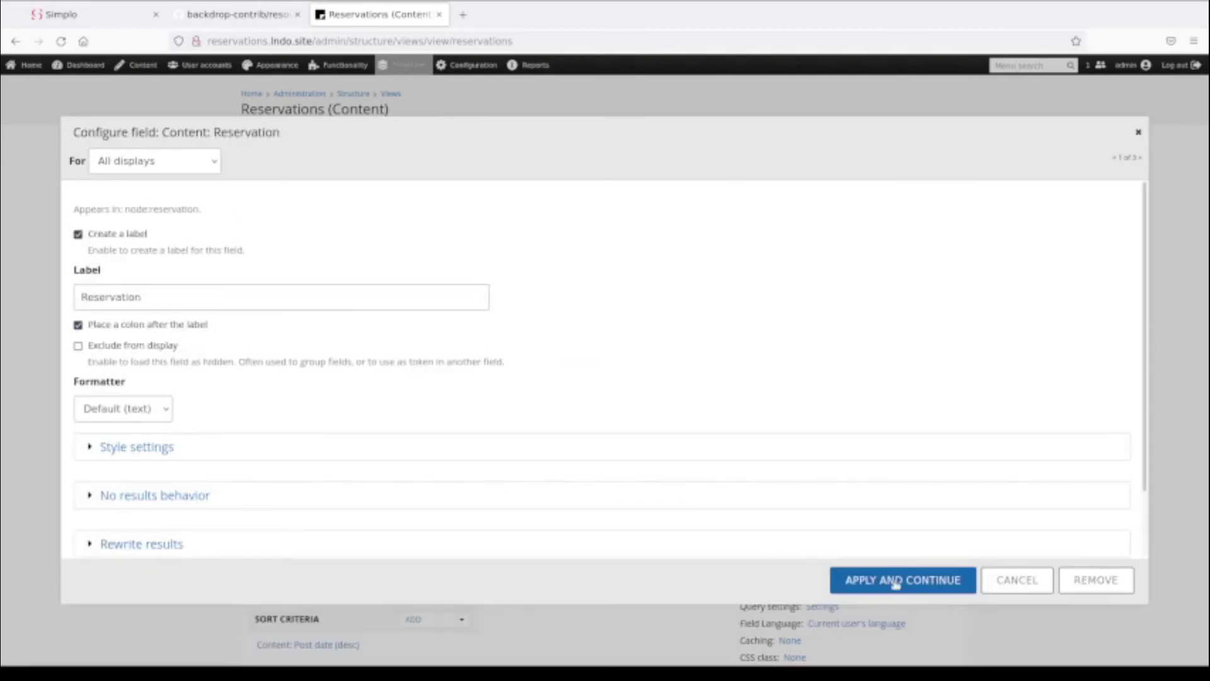
pyautogui.click(896, 583)
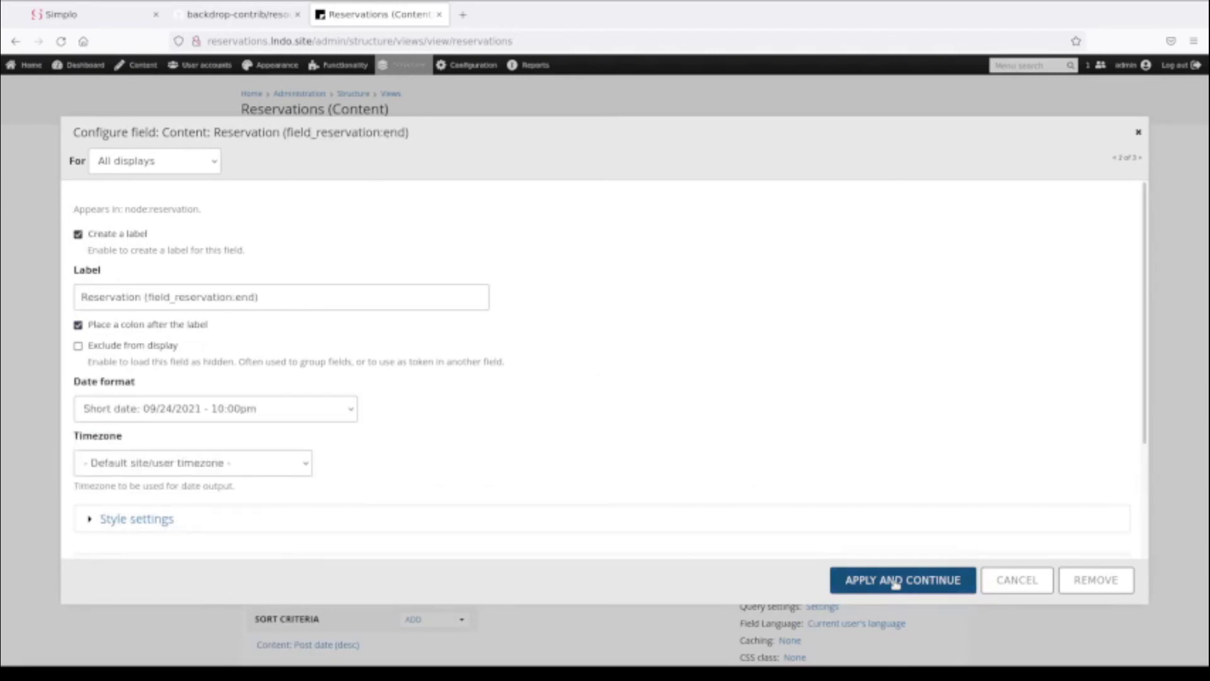
pyautogui.click(896, 583)
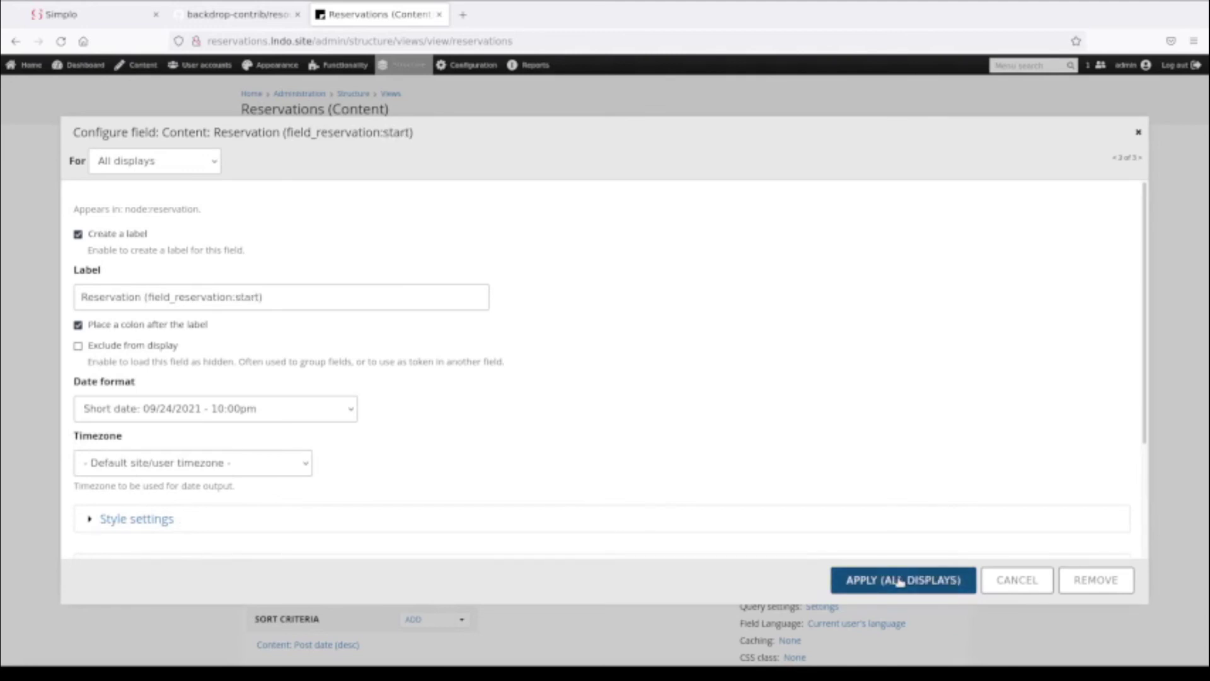
pyautogui.click(900, 580)
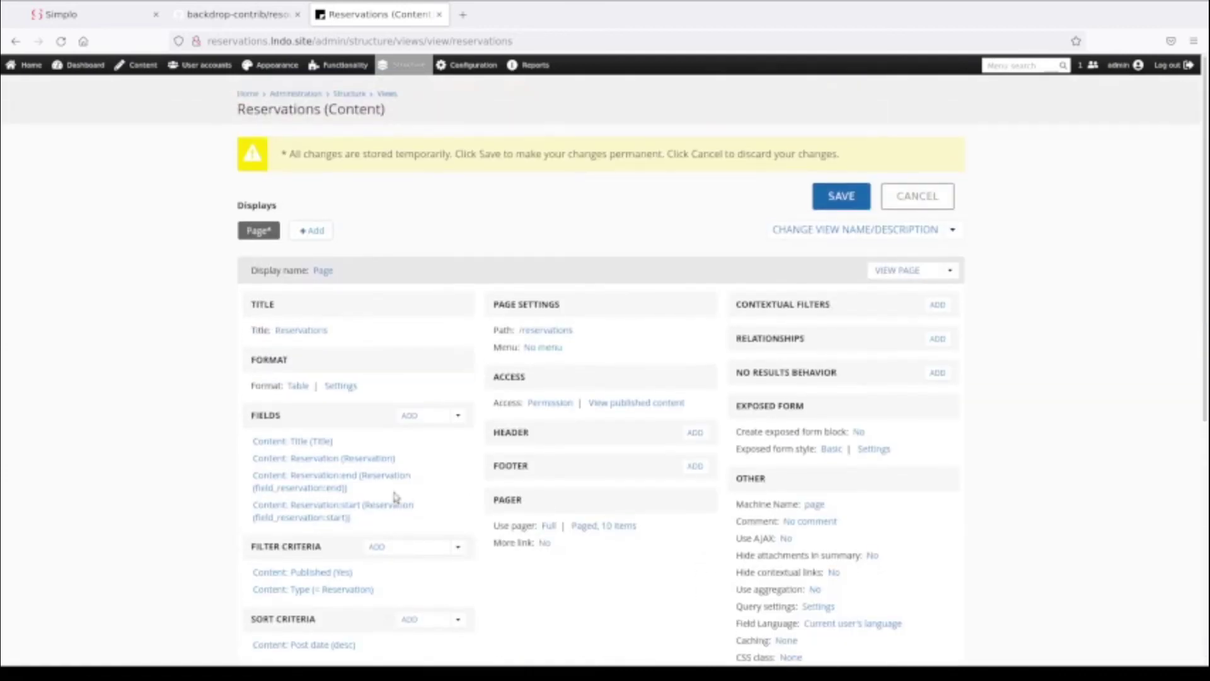
pyautogui.click(456, 418)
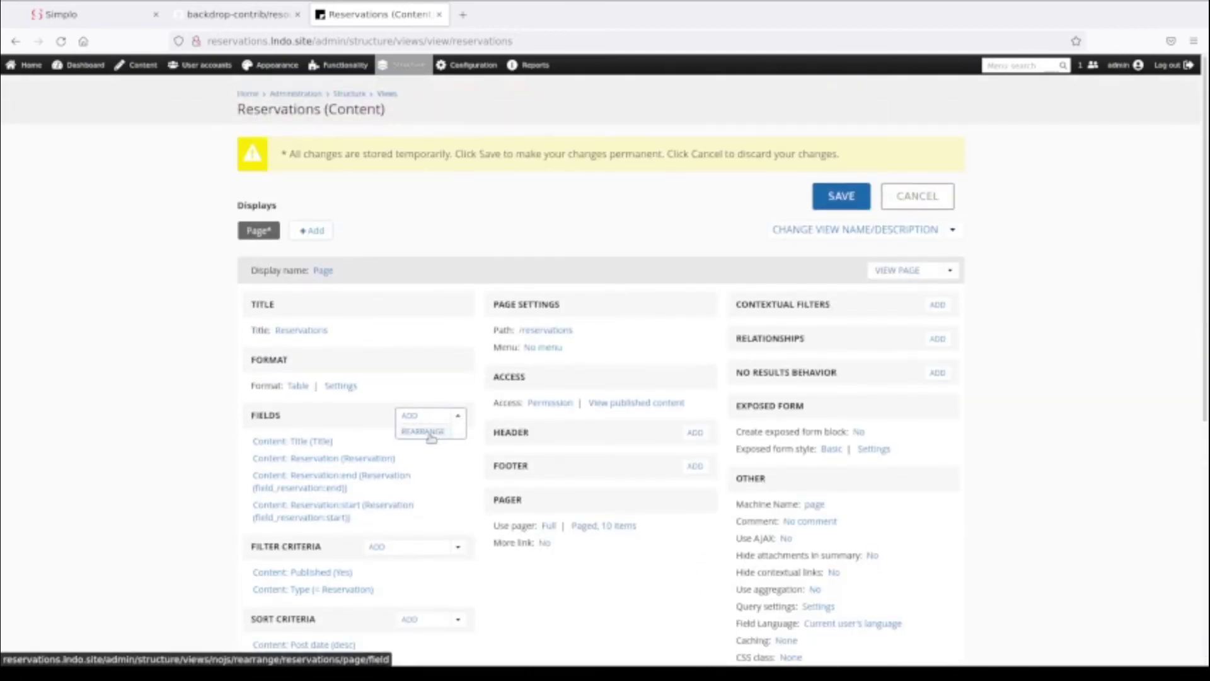
# Move field_reservation:start above field_reservation:end and apply the new order to all displays
pyautogui.click(429, 434)
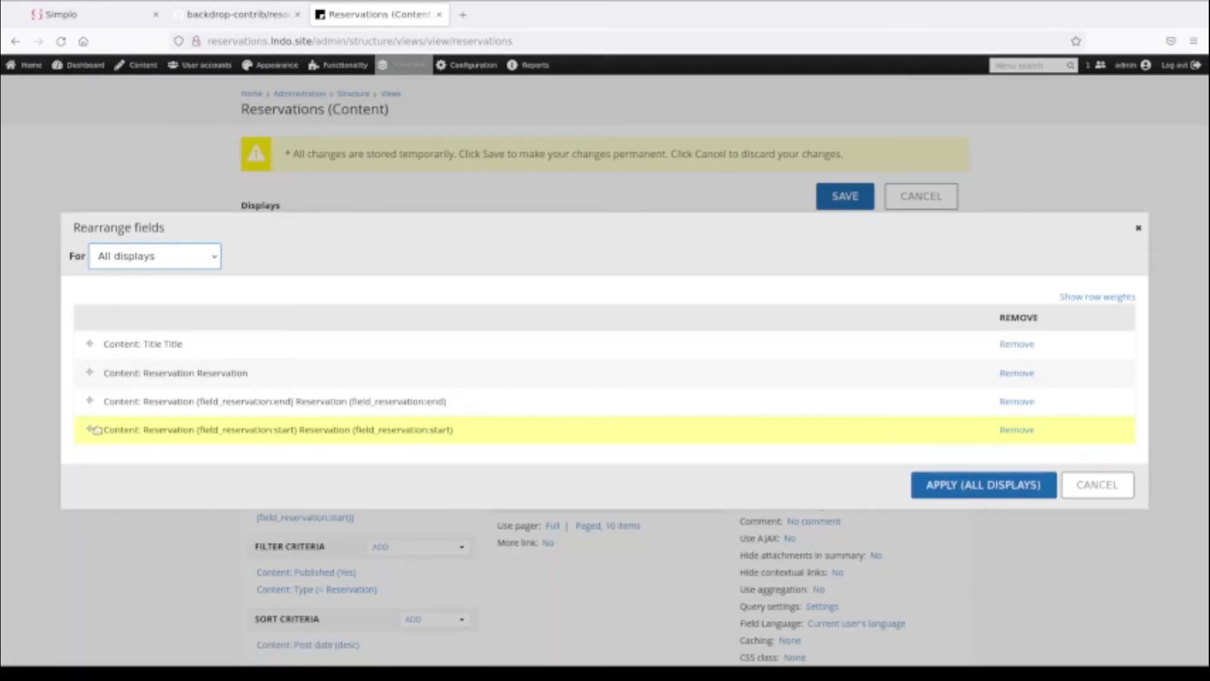
pyautogui.moveTo(92, 429); pyautogui.dragTo(92, 401)
pyautogui.click(970, 484)
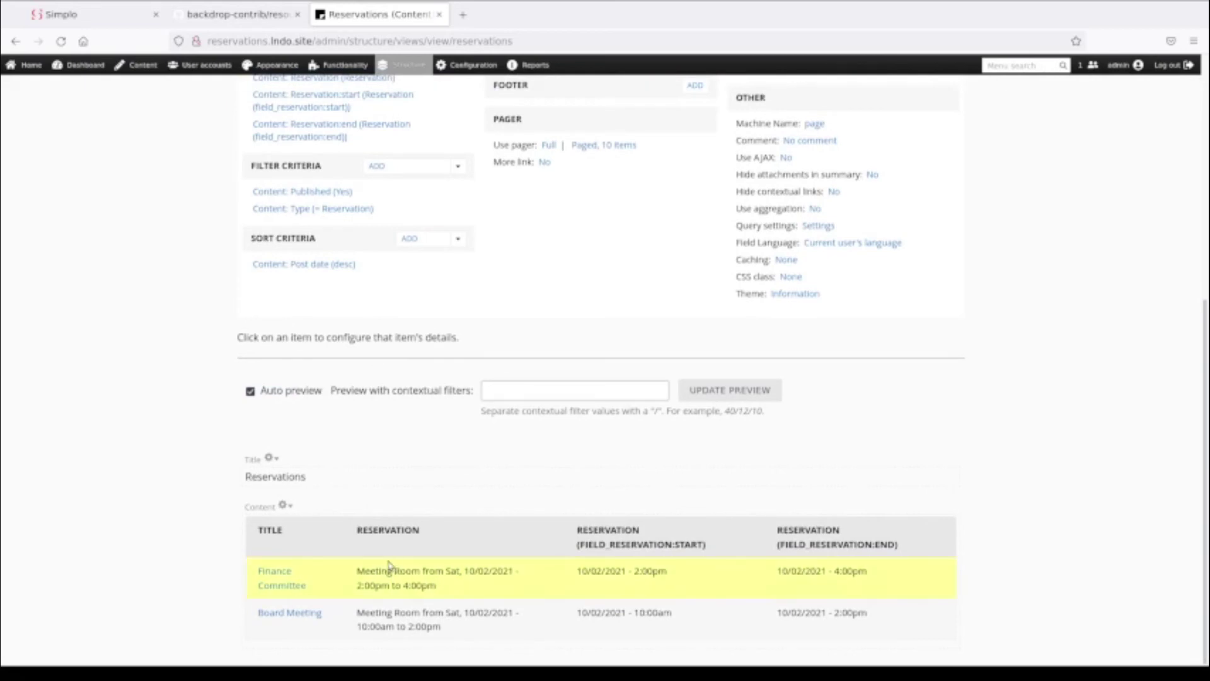
# Switch the Content: Reservation field's formatter to List, bulleting room, start and end
pyautogui.scroll(1, 356, 269)
pyautogui.scroll(2, 355, 269)
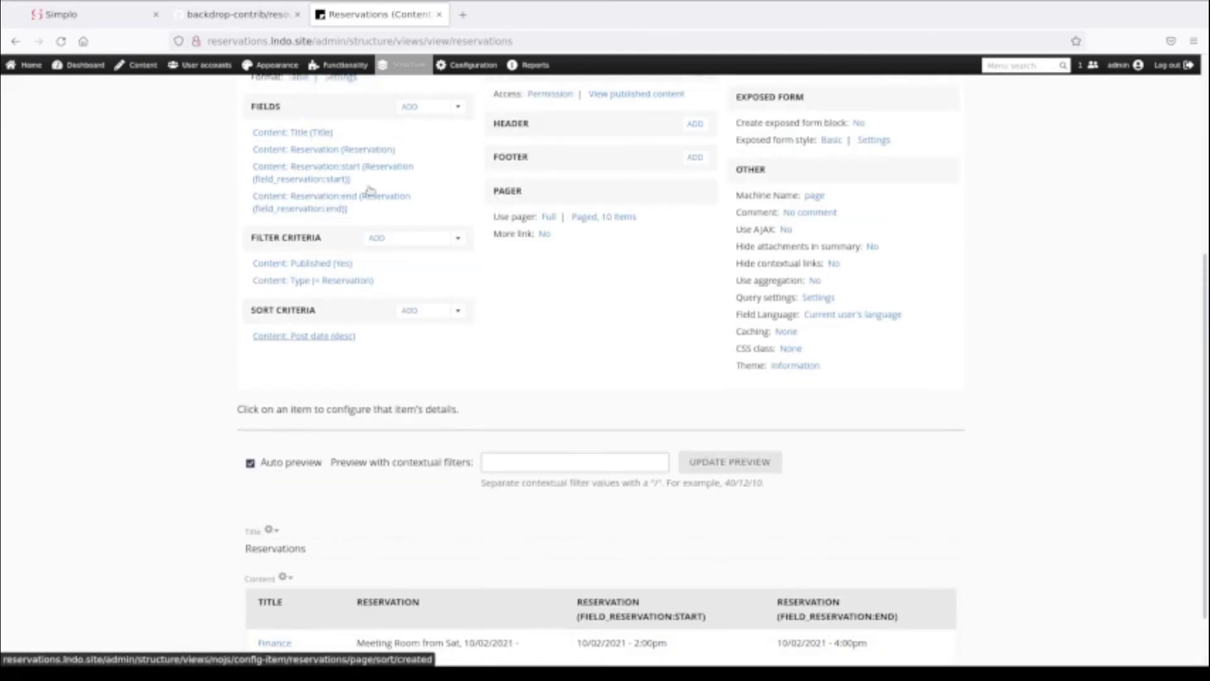
pyautogui.click(339, 151)
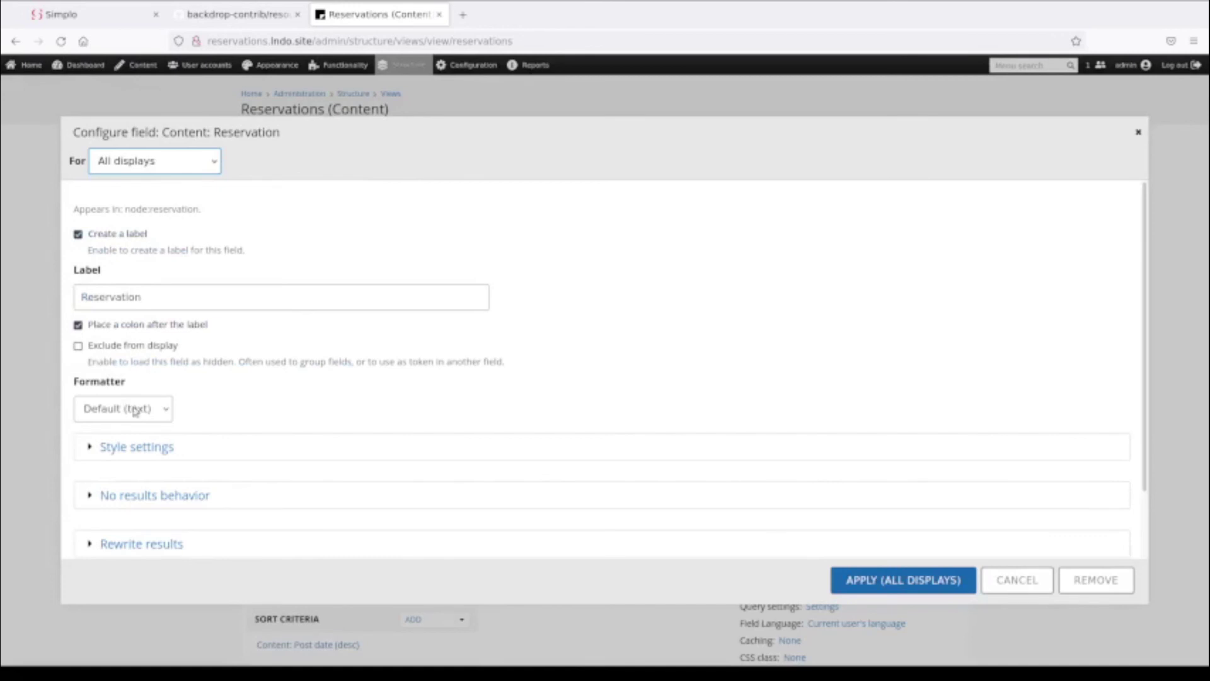
pyautogui.scroll(-2, 160, 397)
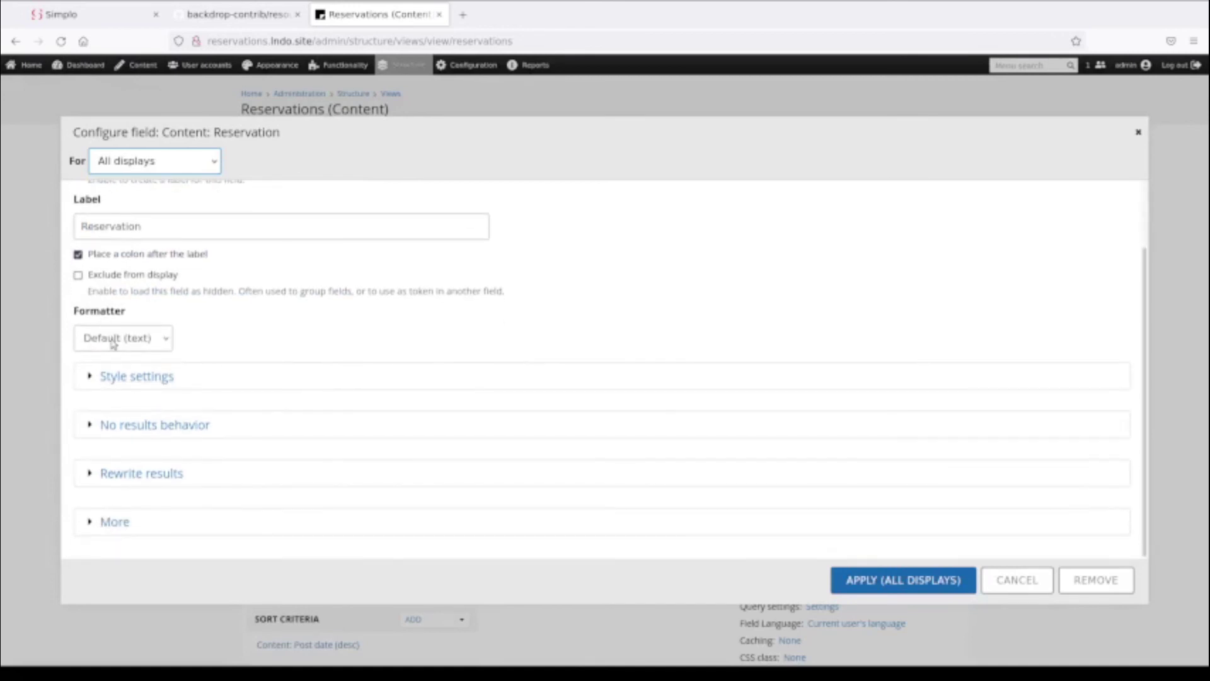
pyautogui.click(128, 345)
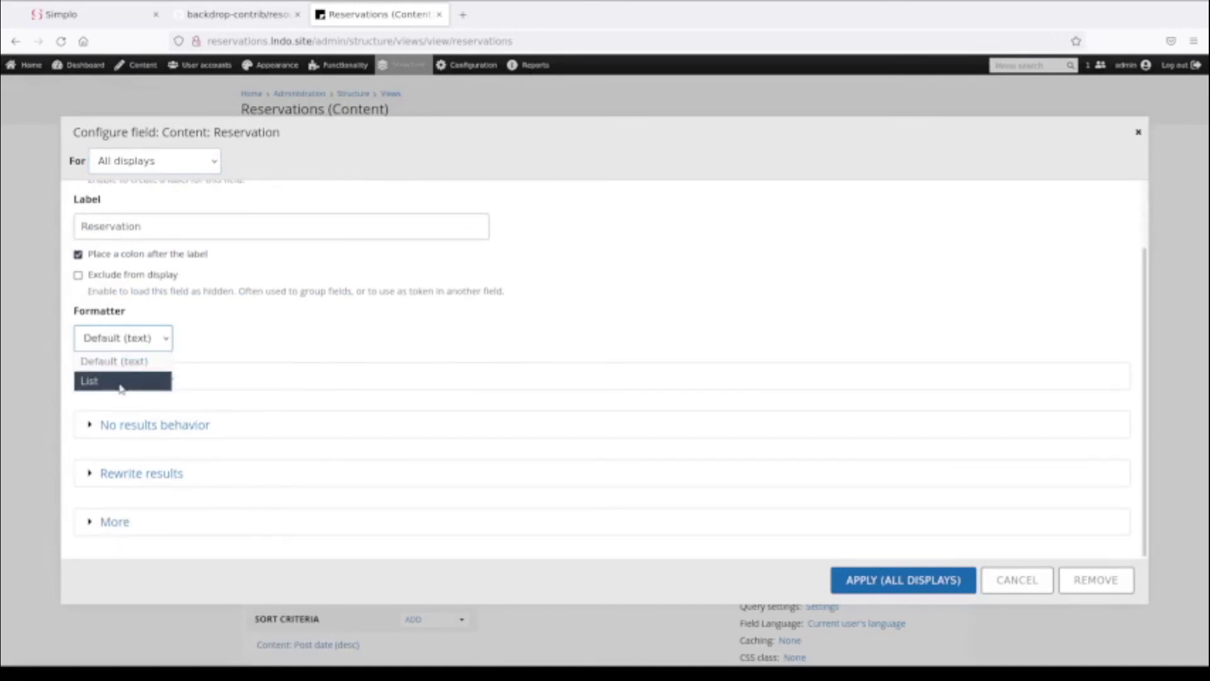
pyautogui.click(129, 381)
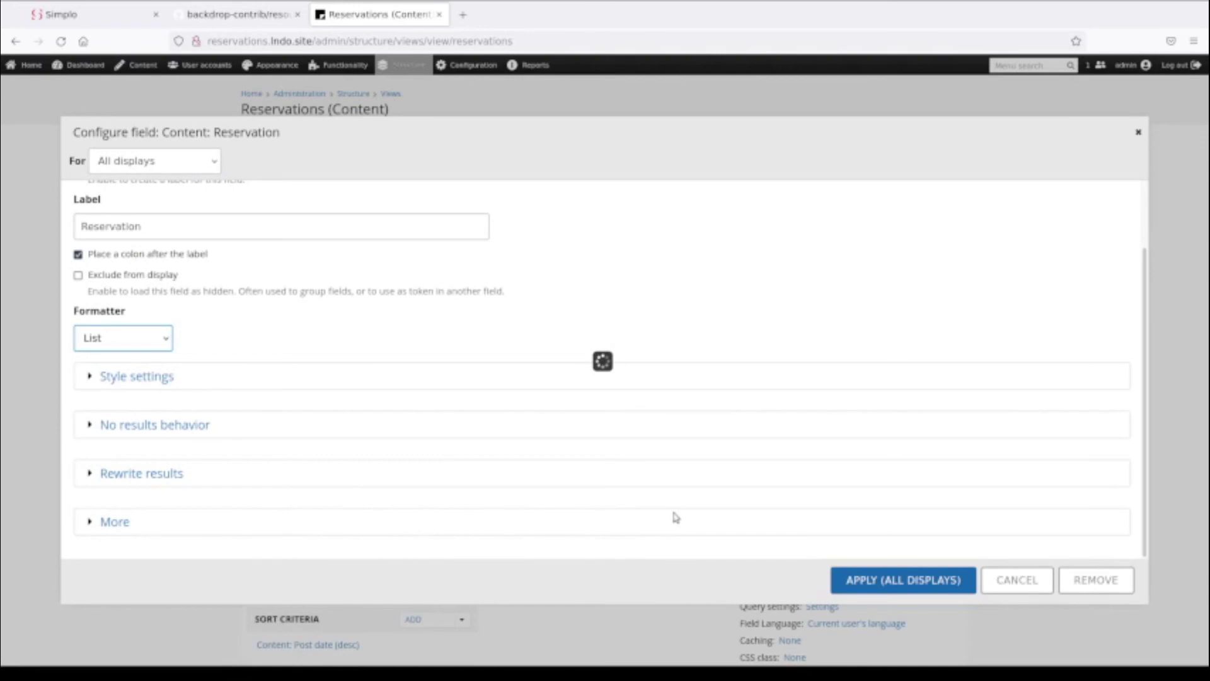
pyautogui.click(891, 576)
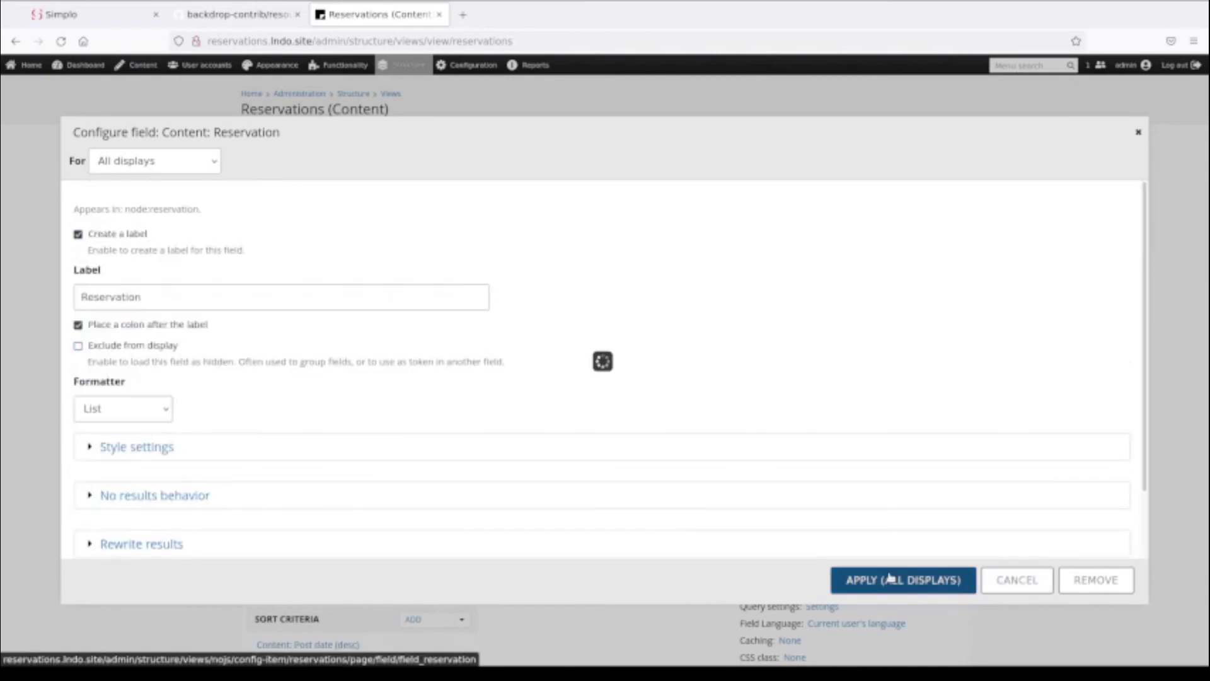
pyautogui.scroll(-7, 693, 586)
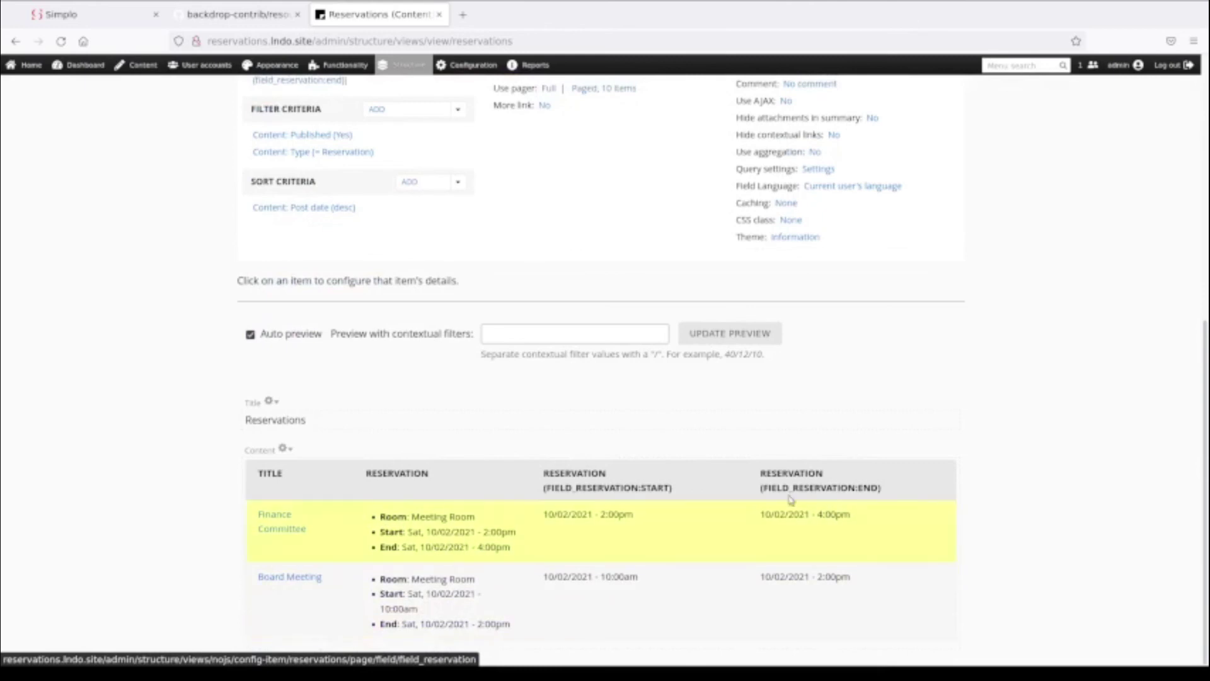
pyautogui.scroll(6, 706, 517)
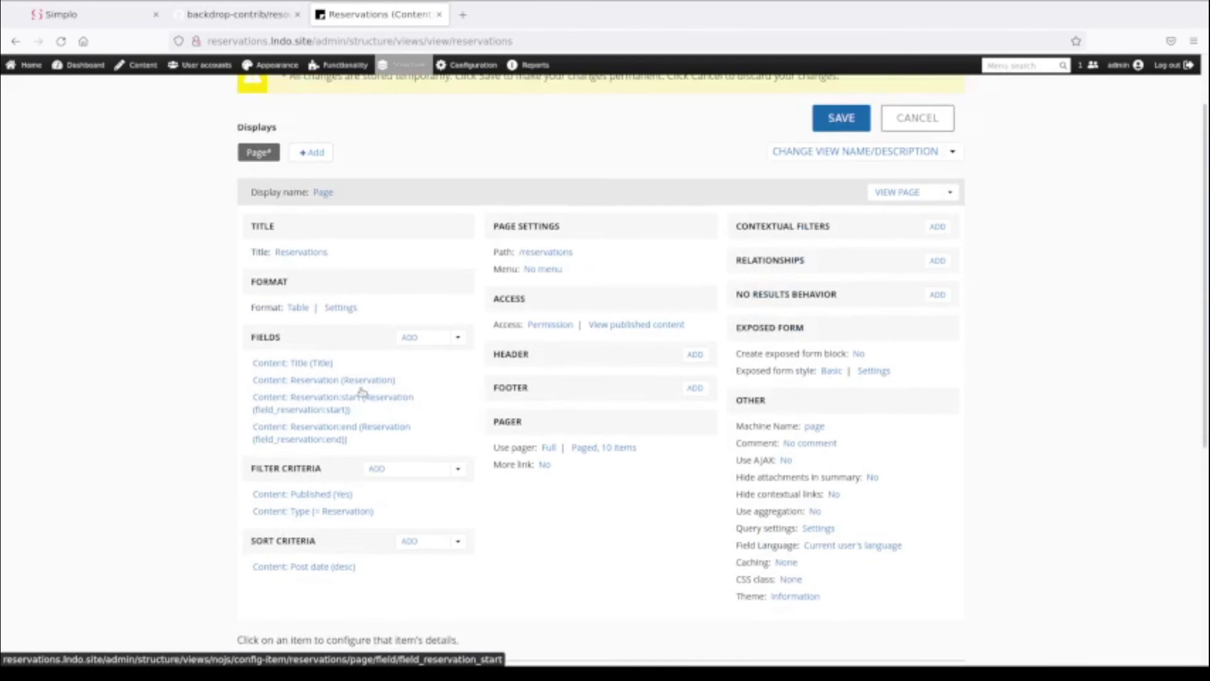
# Set the reservation start field's date format to Time hence, with 'hence' appended
pyautogui.click(324, 404)
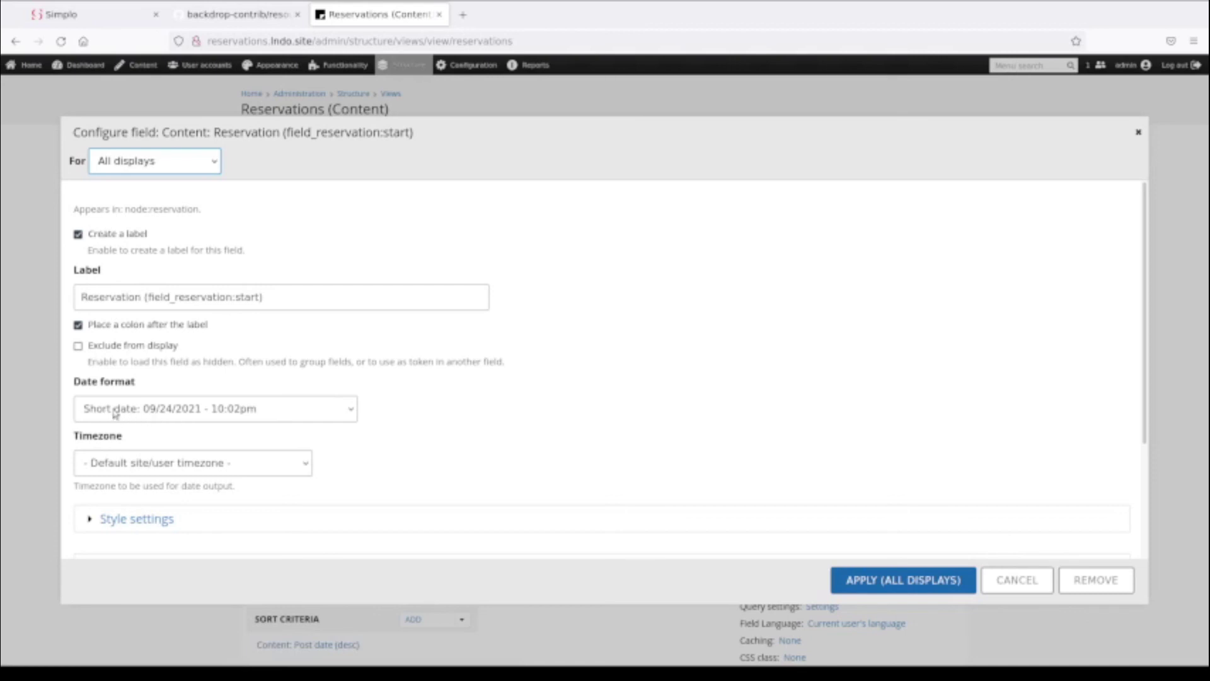
pyautogui.click(318, 411)
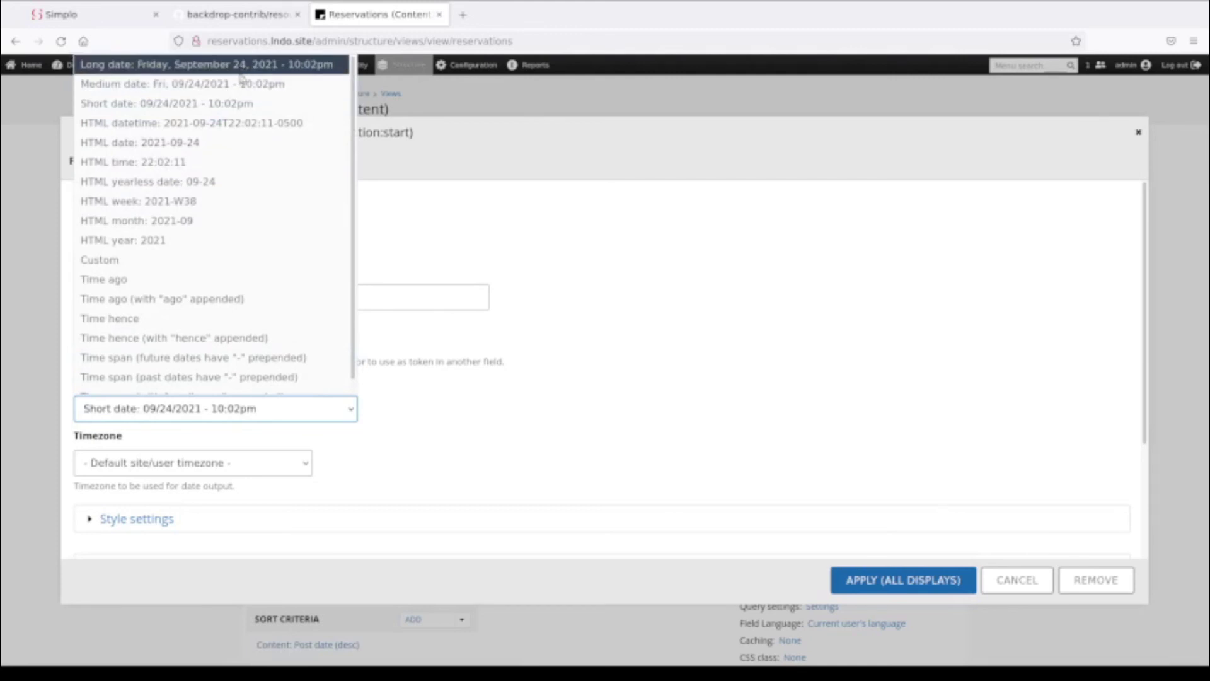
pyautogui.scroll(-1, 233, 283)
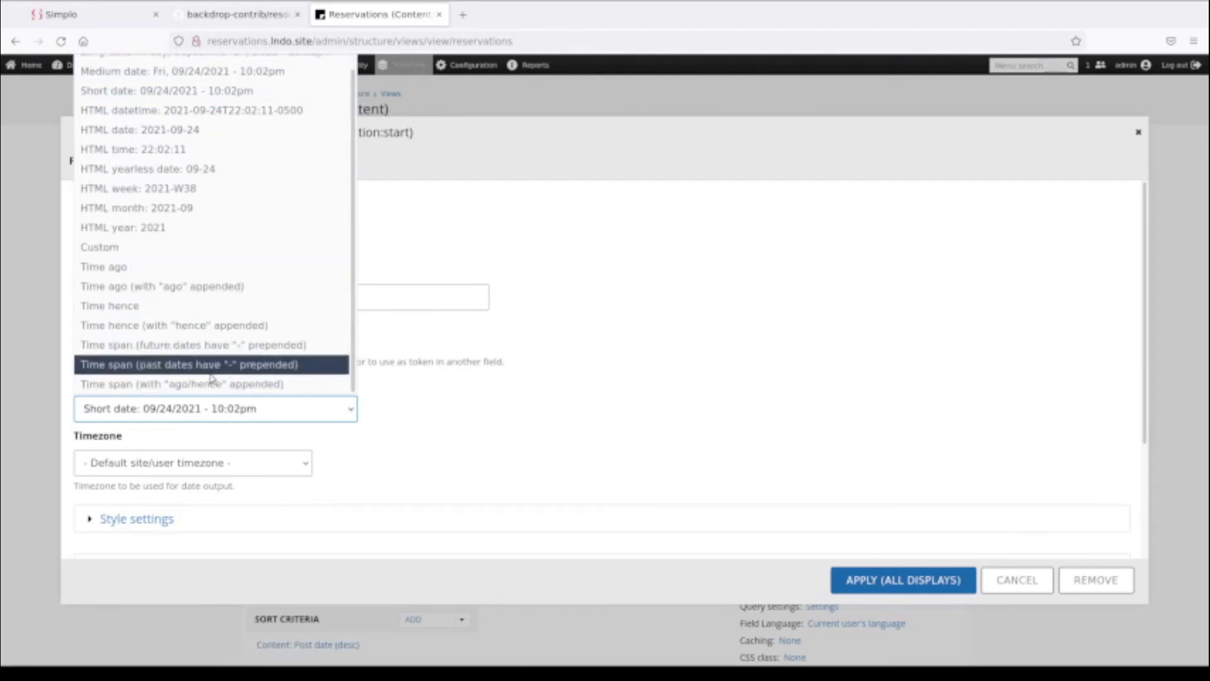
pyautogui.scroll(1, 211, 378)
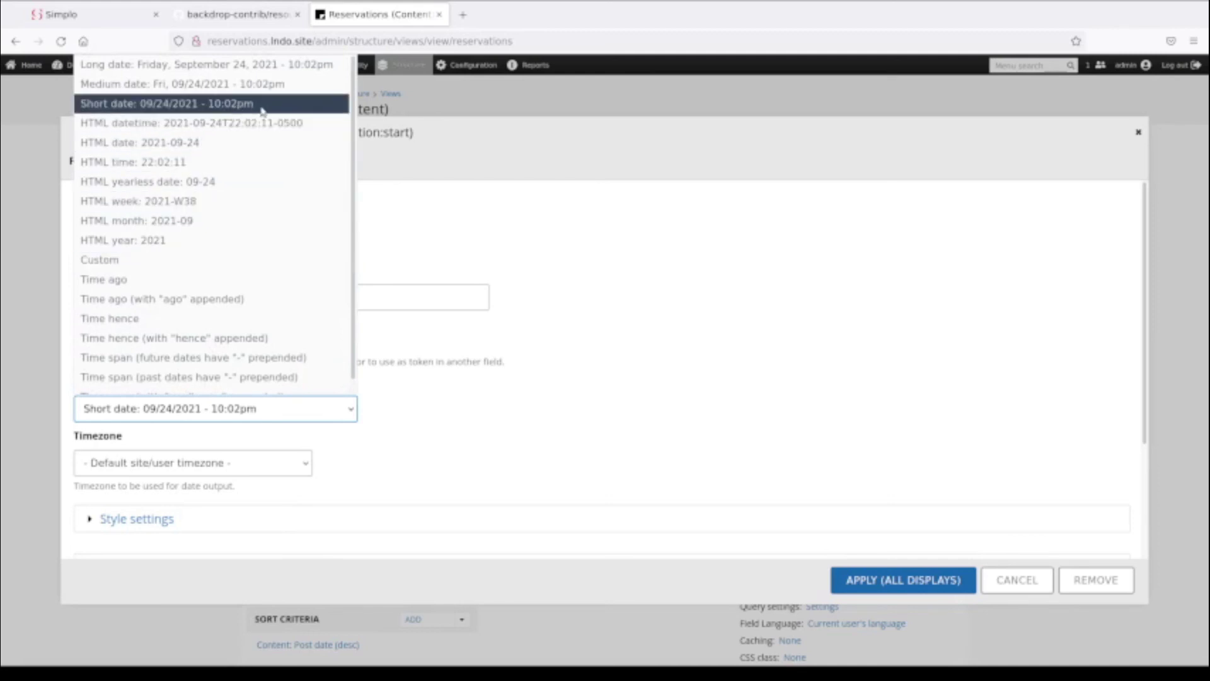
pyautogui.click(265, 181)
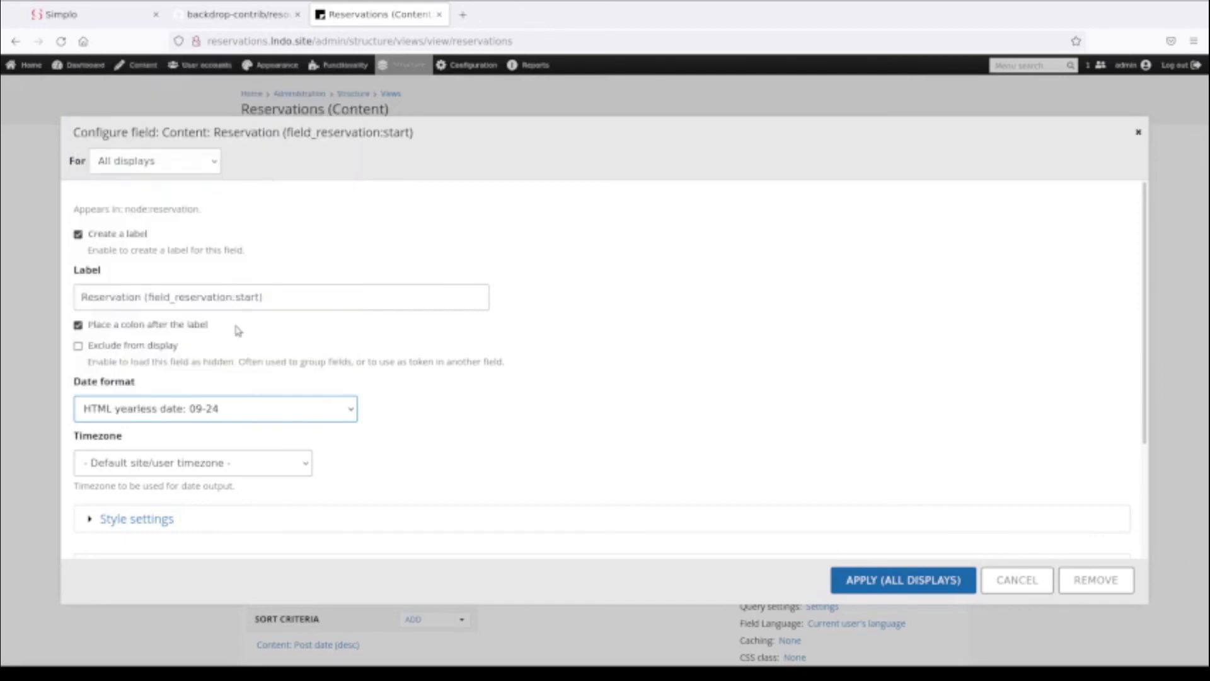
pyautogui.click(206, 411)
pyautogui.scroll(-4, 208, 404)
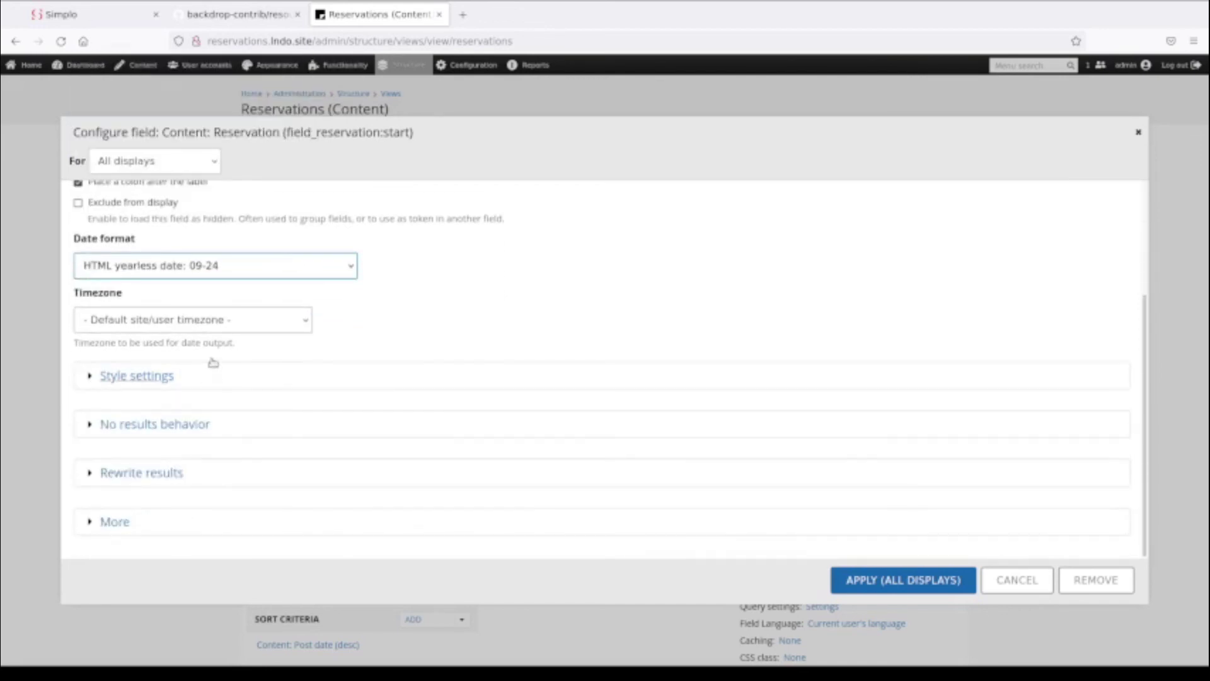
pyautogui.scroll(4, 214, 359)
pyautogui.click(212, 411)
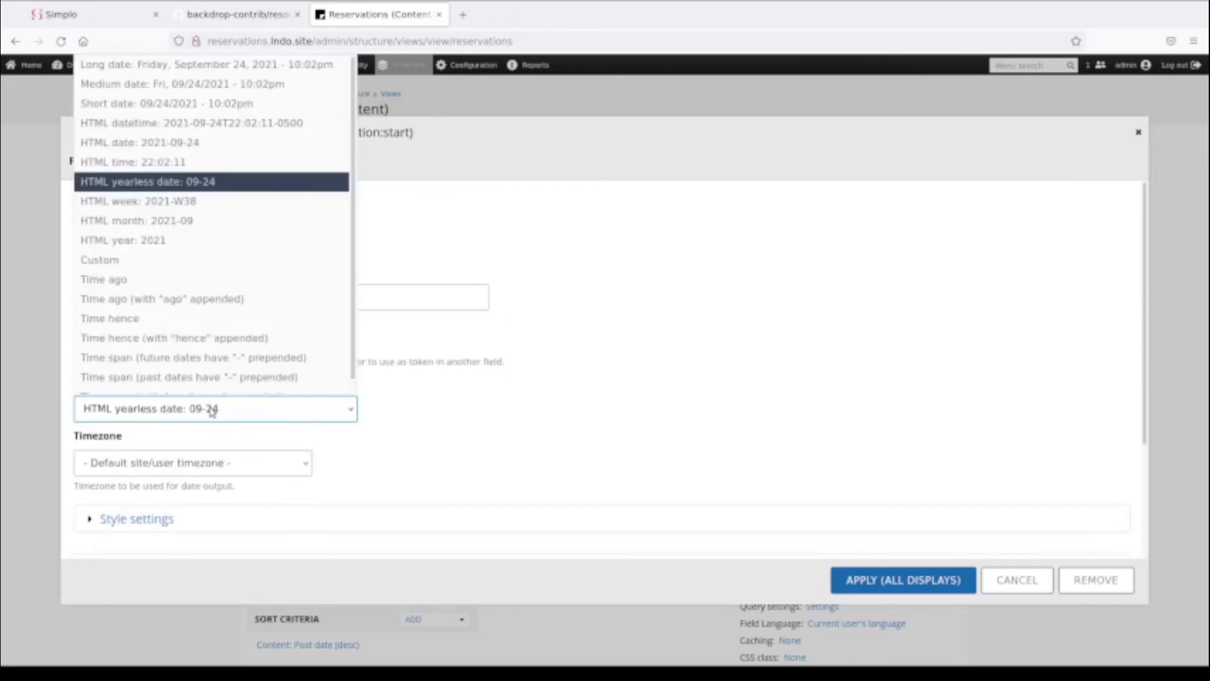
pyautogui.click(203, 340)
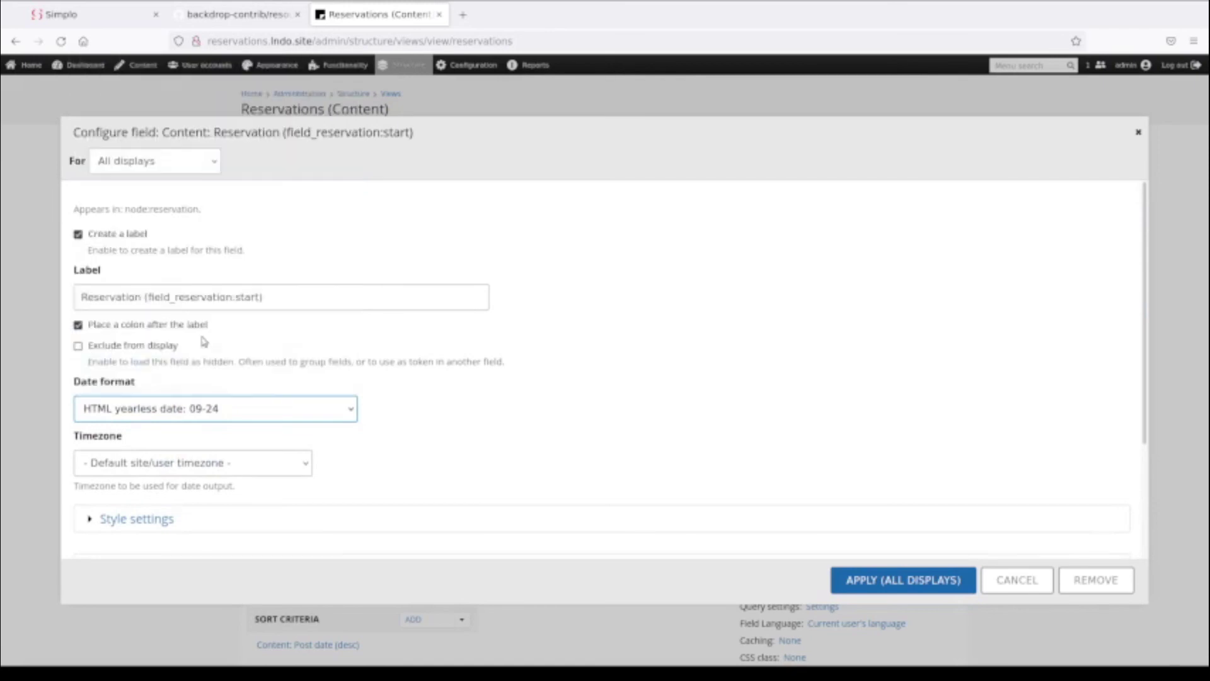
pyautogui.click(878, 580)
pyautogui.scroll(-6, 890, 567)
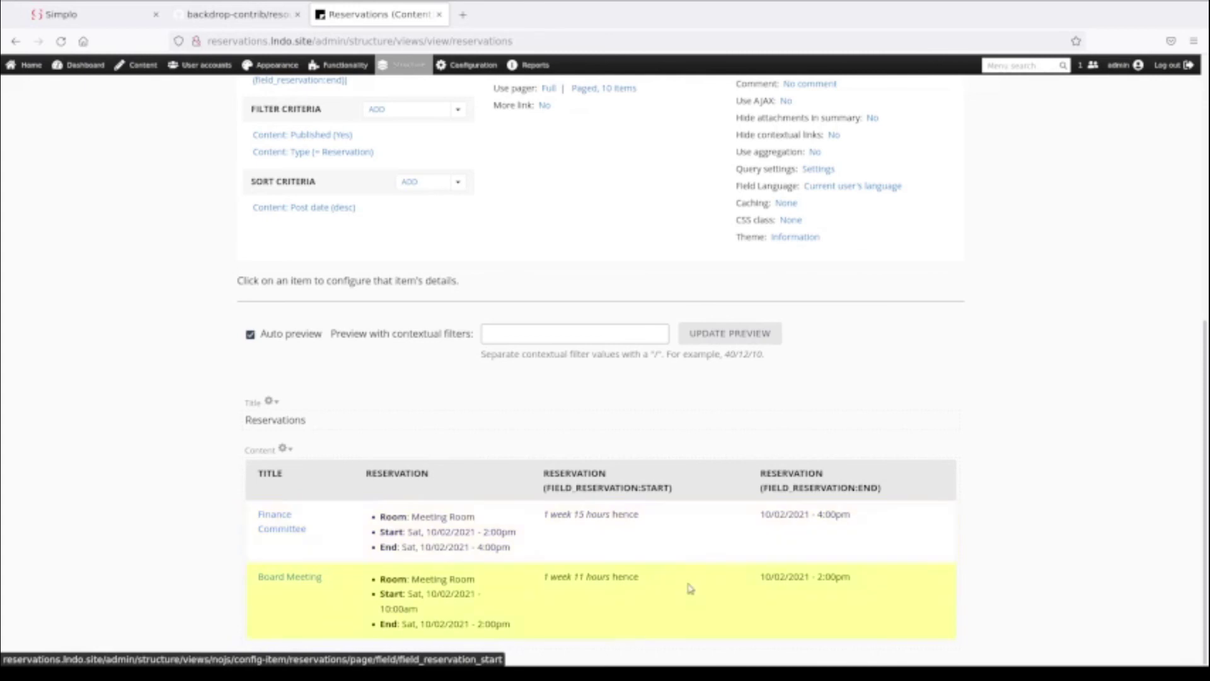
# Scroll through the view edit page, then return to the Simplo title page
pyautogui.scroll(2, 695, 554)
pyautogui.scroll(4, 695, 553)
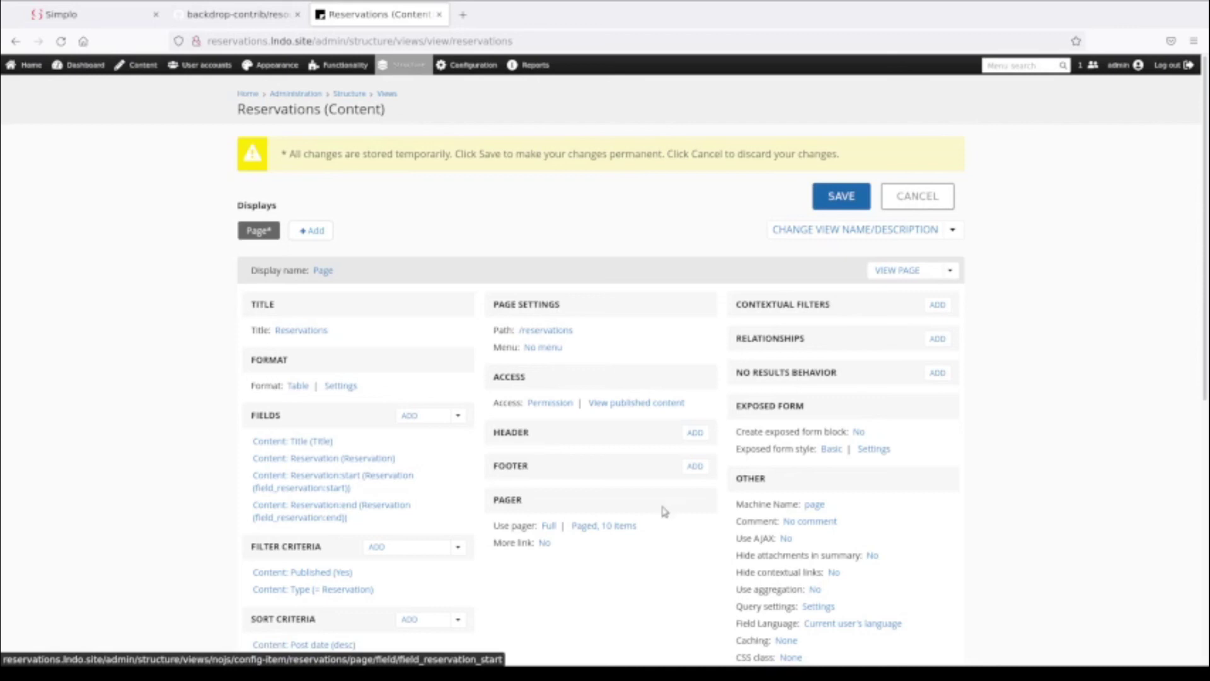
pyautogui.scroll(-2, 583, 541)
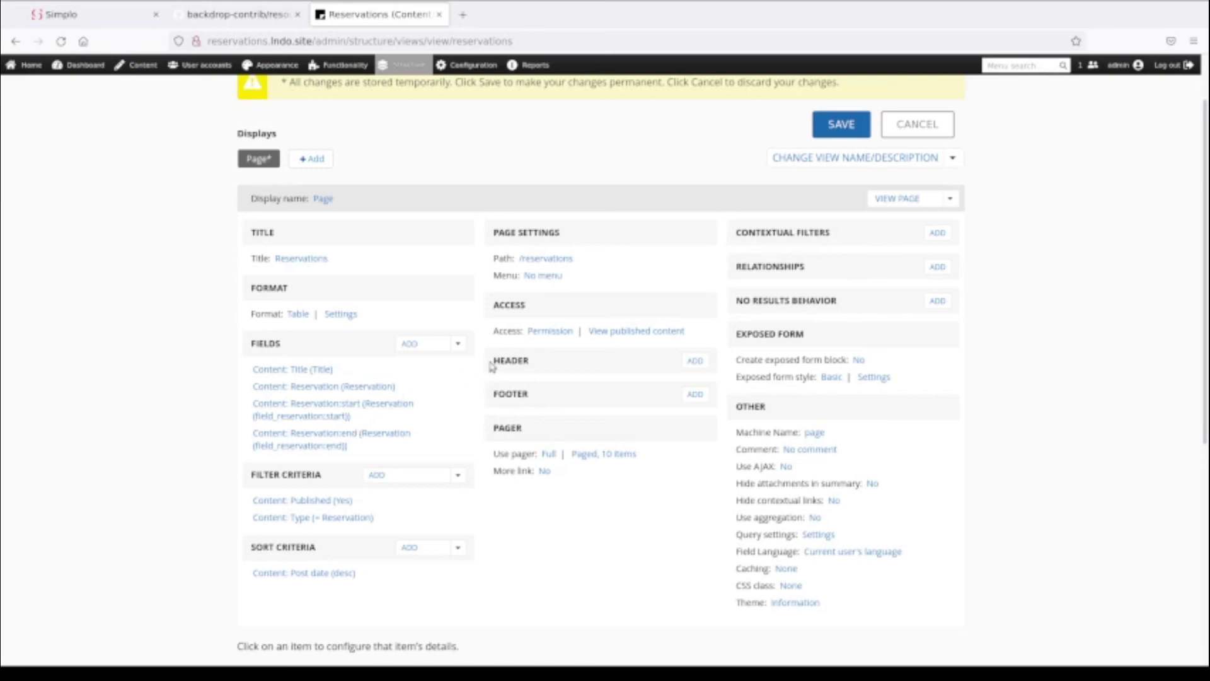
pyautogui.scroll(-3, 492, 367)
pyautogui.scroll(5, 492, 366)
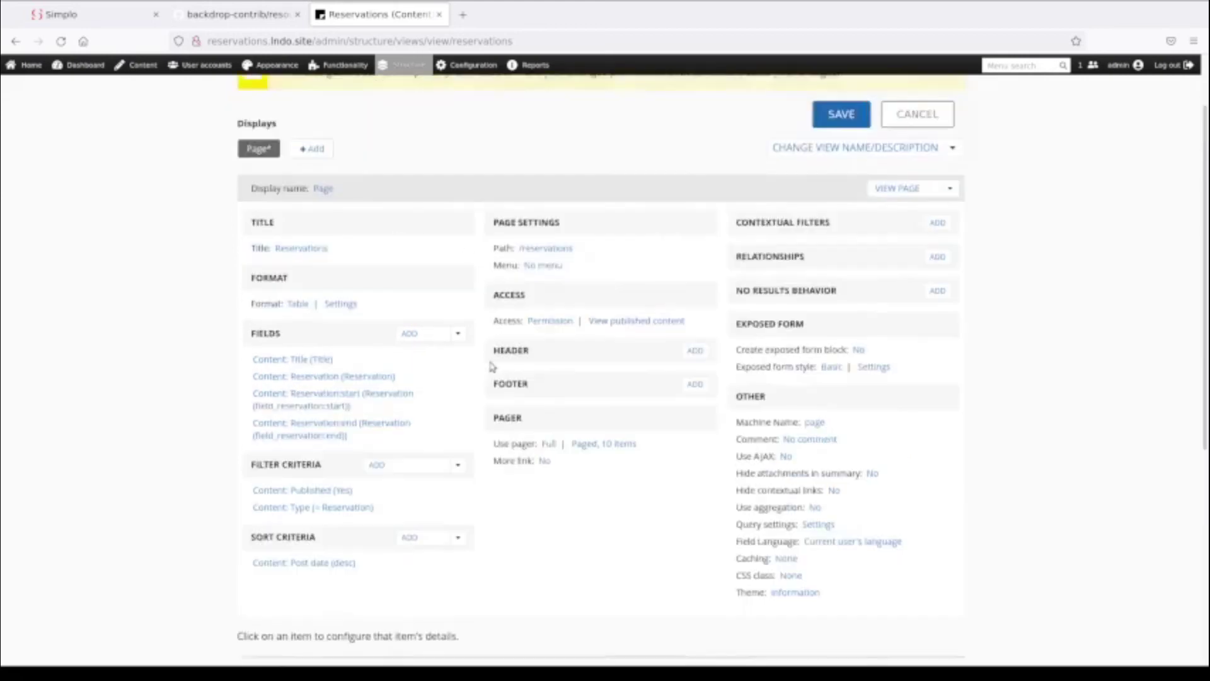
pyautogui.click(106, 20)
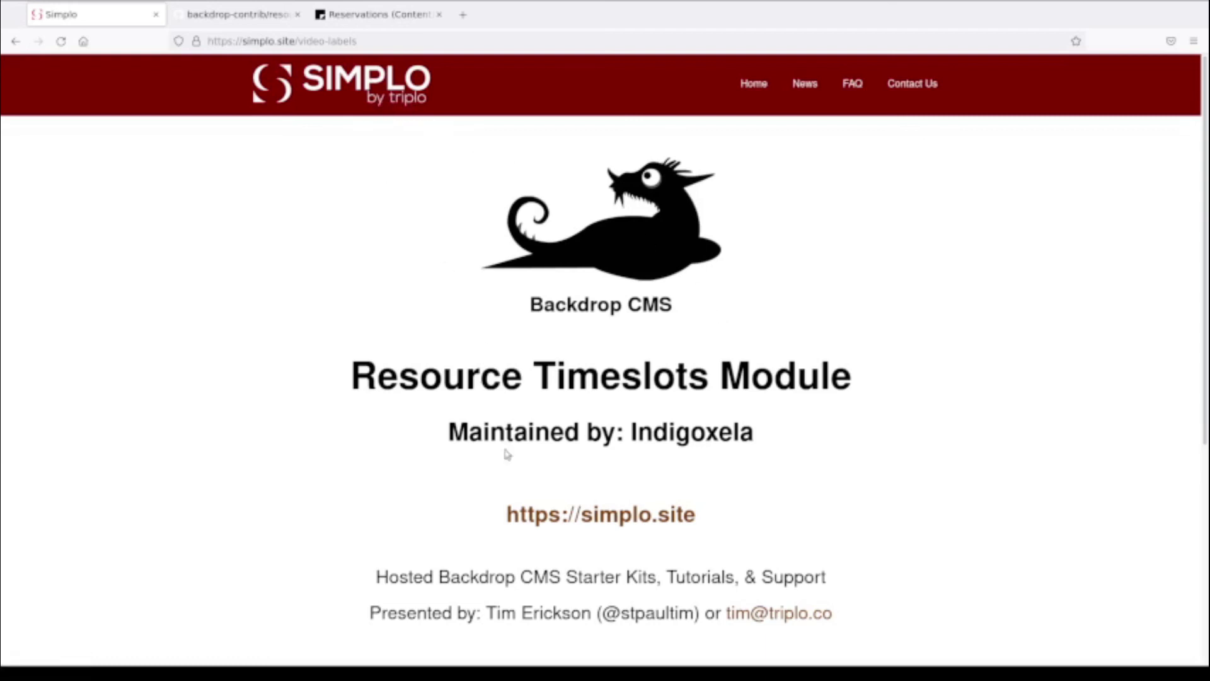
pyautogui.scroll(-2, 505, 454)
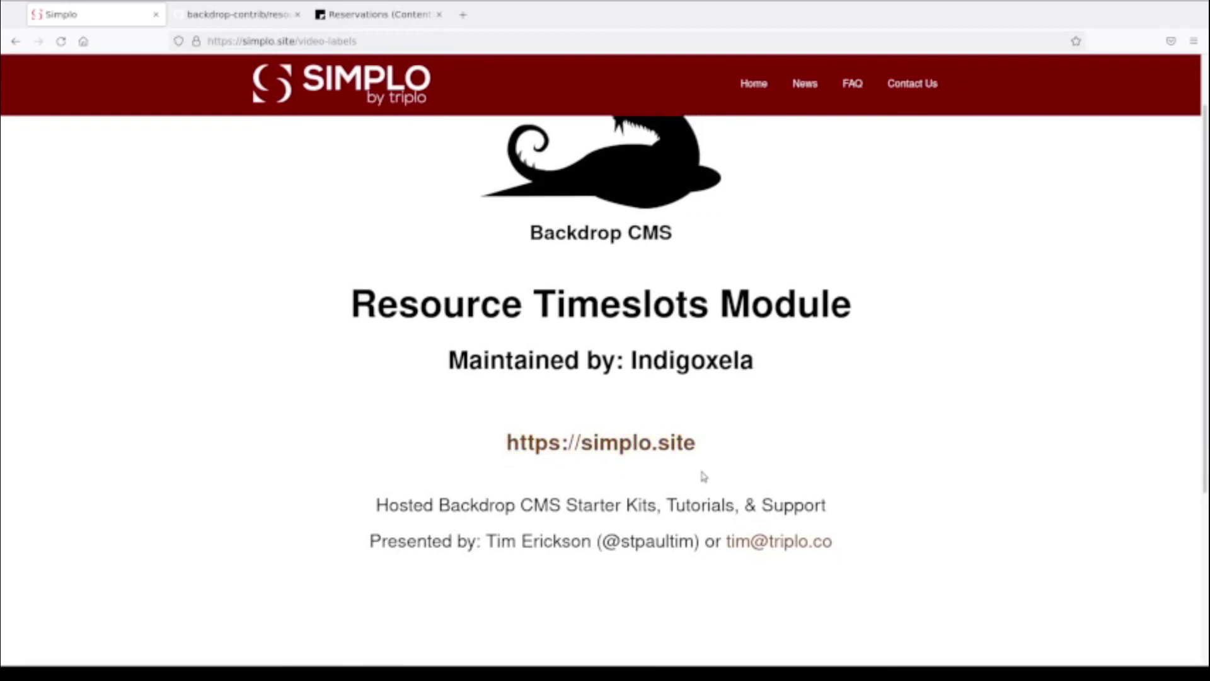
pyautogui.scroll(2, 702, 474)
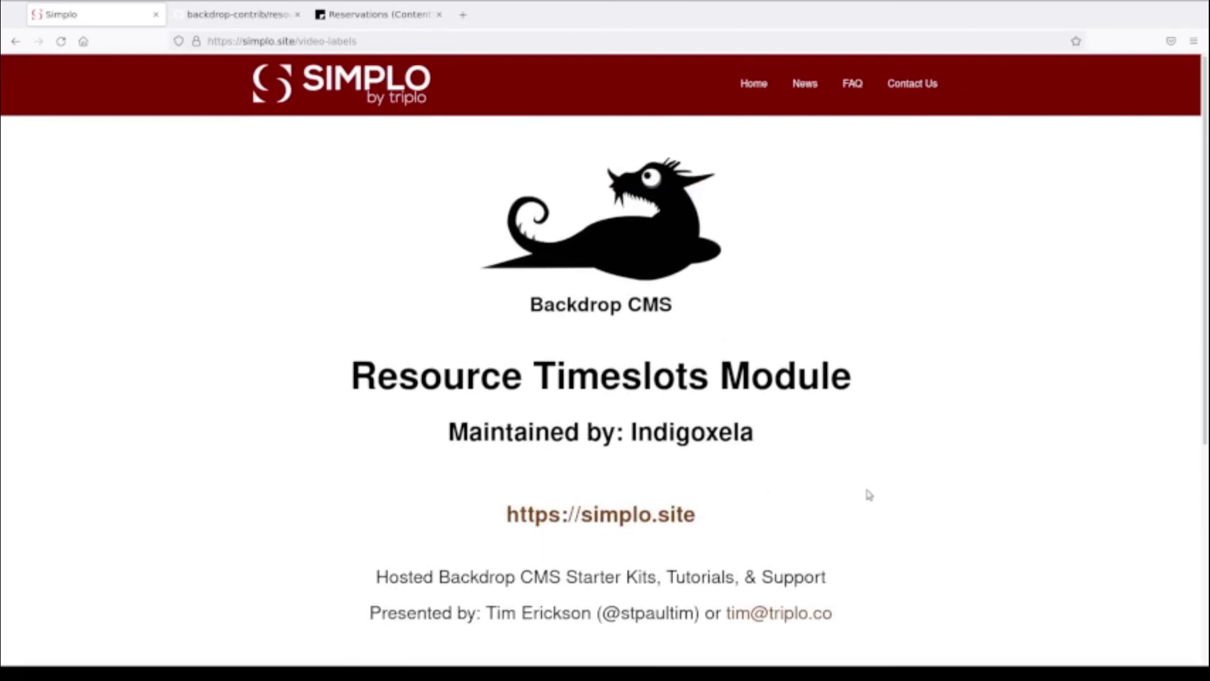